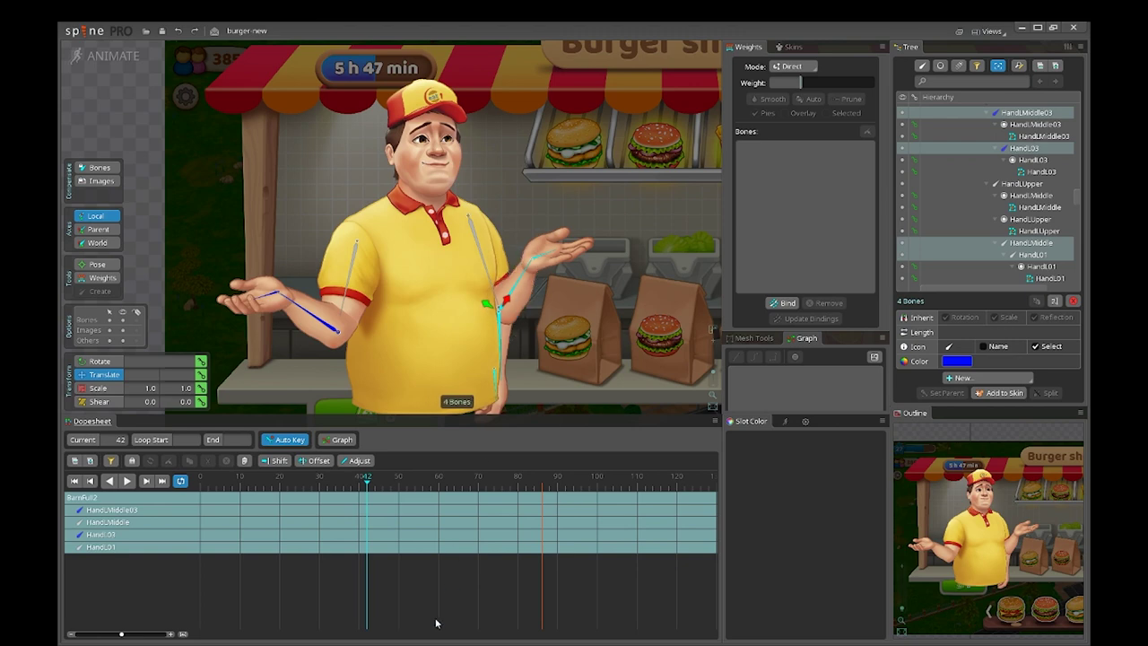
Step: Review the Weights, Skins, Mesh Tools and Slot Color panels and the list of available views in Setup mode
{"action": "scroll", "coordinate": [574, 327], "scroll_direction": "up", "scroll_amount": 2}
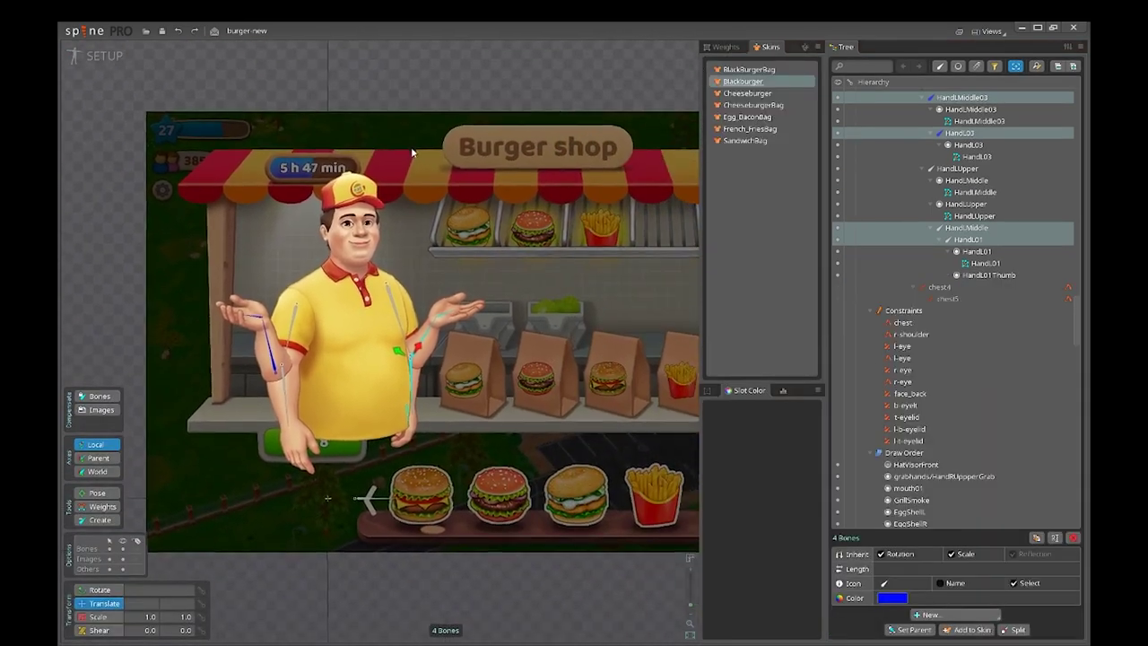
{"action": "scroll", "coordinate": [510, 302], "scroll_direction": "up", "scroll_amount": 2}
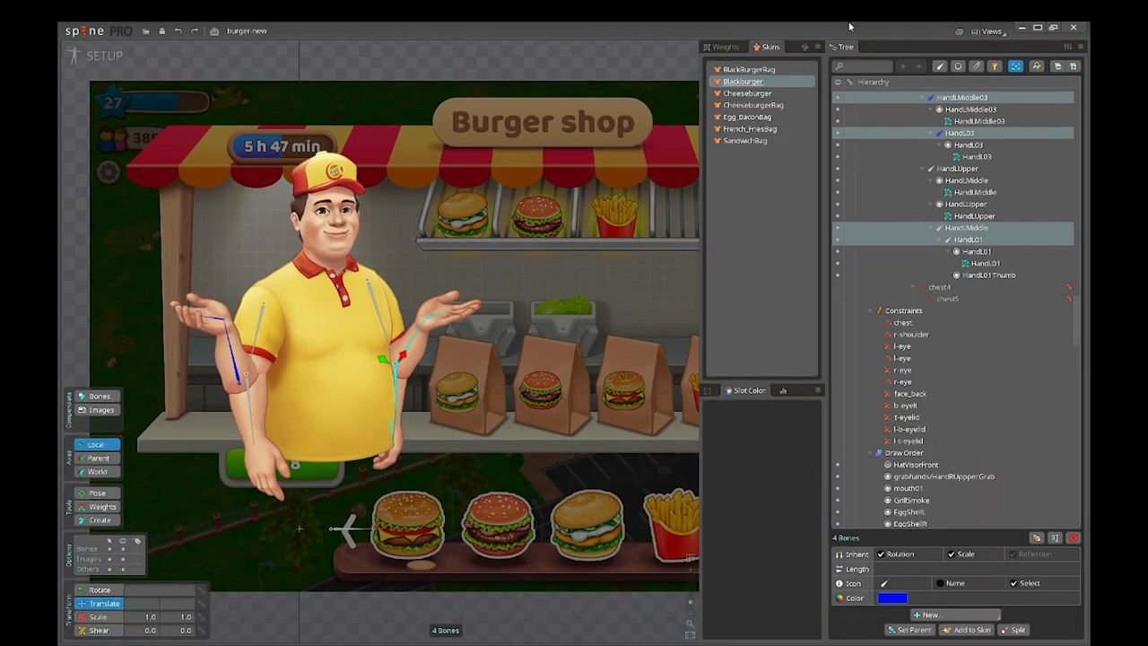
{"action": "left_click", "coordinate": [722, 47]}
{"action": "left_click", "coordinate": [763, 47]}
{"action": "left_click", "coordinate": [707, 395]}
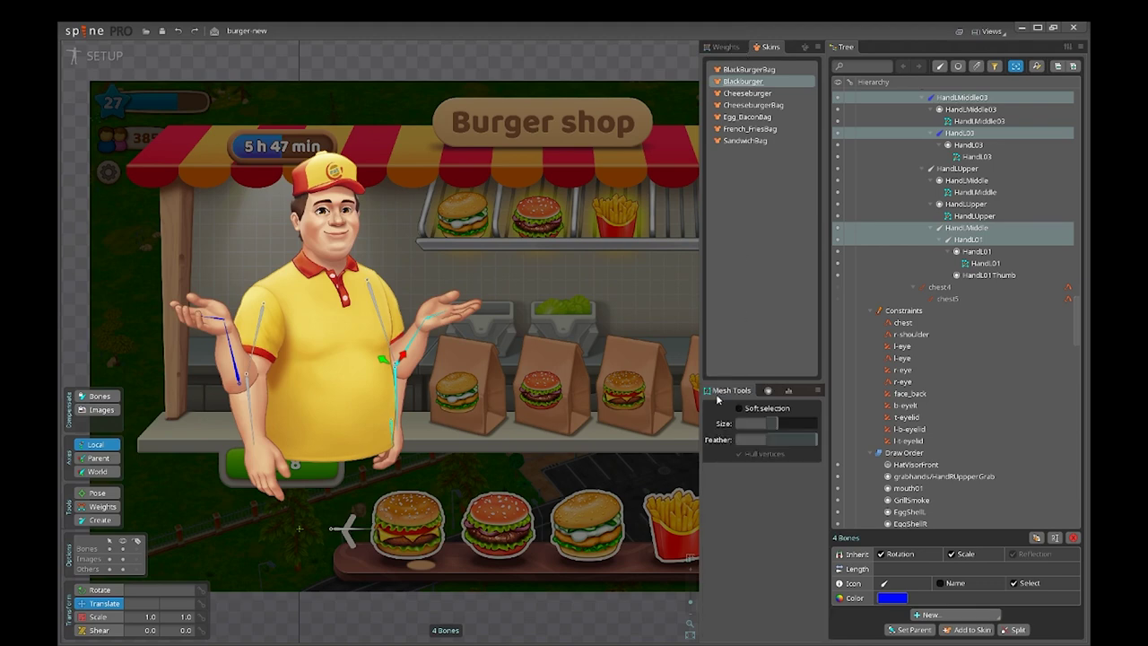
{"action": "left_click", "coordinate": [764, 392]}
{"action": "left_click", "coordinate": [992, 32]}
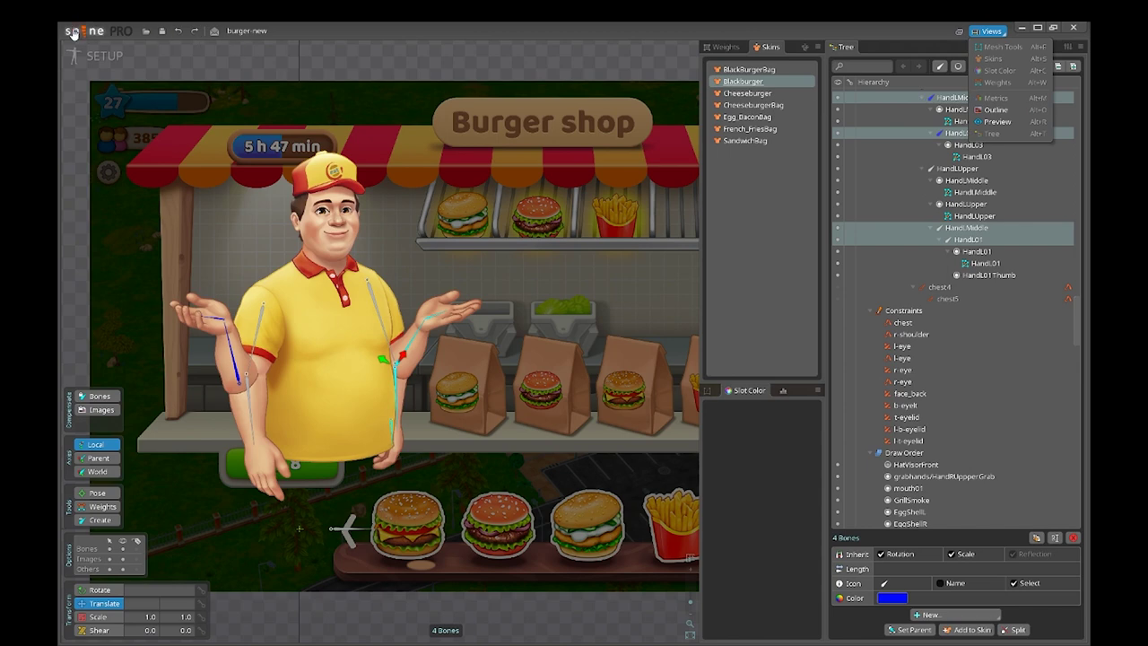
Step: Switch to Animate mode, examine its available views, and compare its layout with Setup mode
{"action": "left_click", "coordinate": [92, 58]}
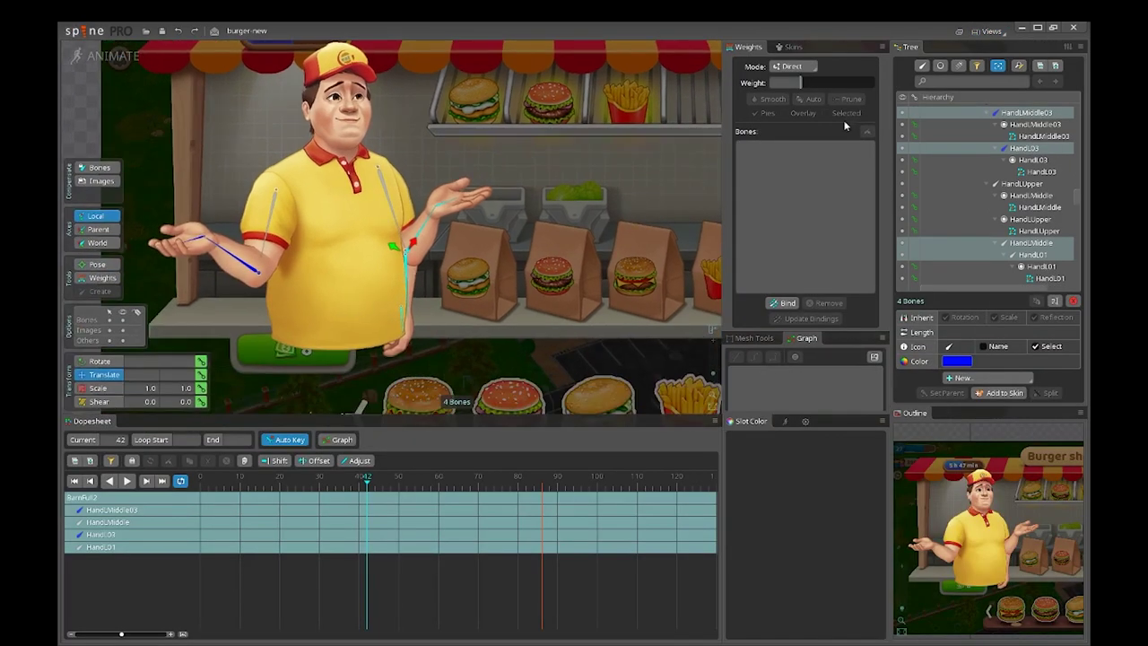
{"action": "left_click", "coordinate": [992, 31]}
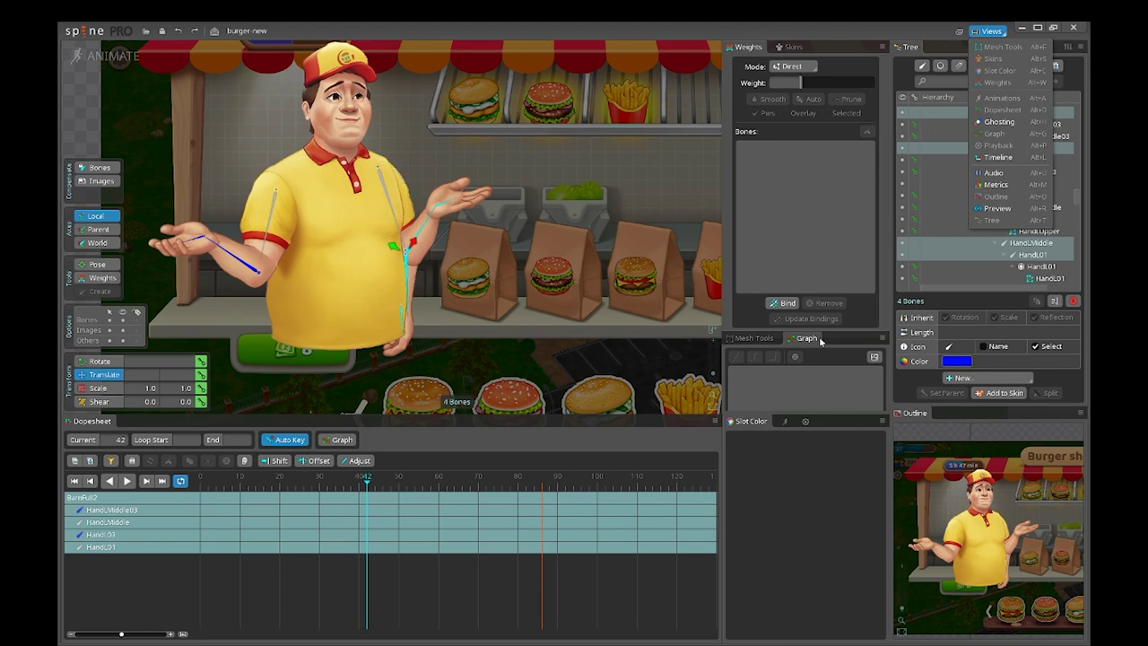
{"action": "scroll", "coordinate": [628, 278], "scroll_direction": "down", "scroll_amount": 2}
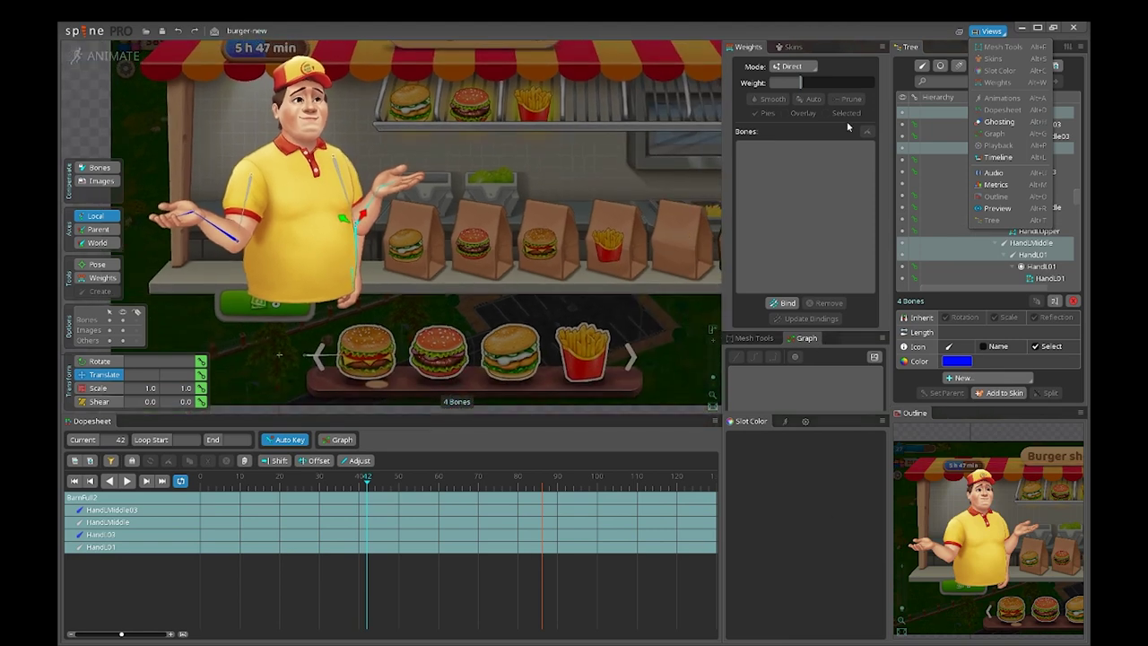
{"action": "left_click", "coordinate": [102, 60]}
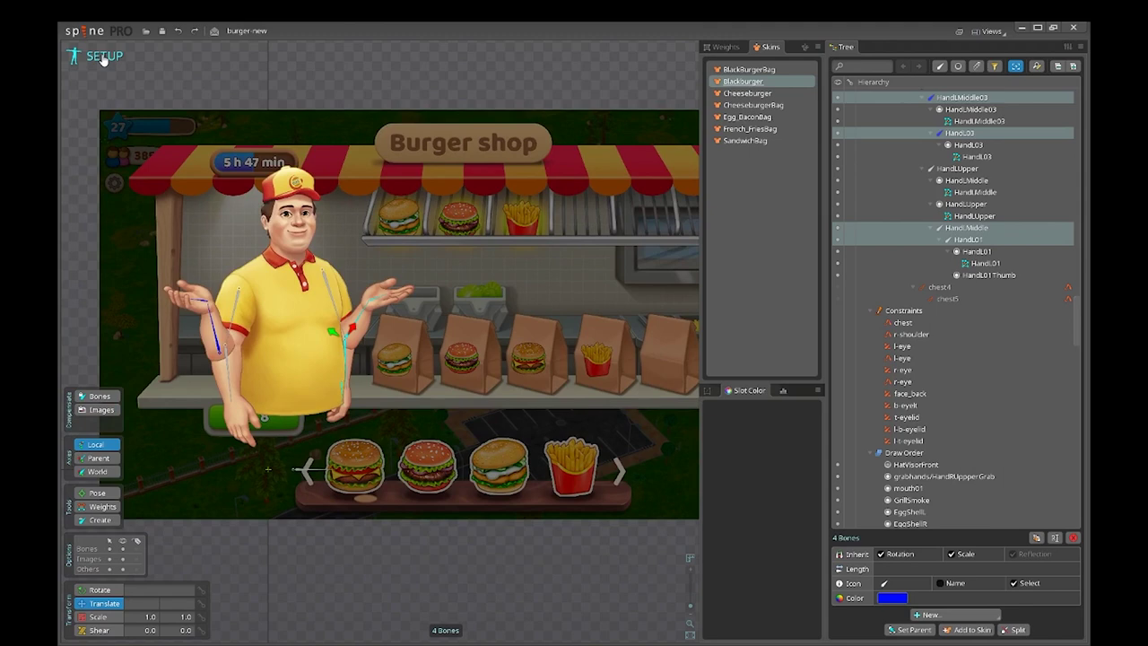
{"action": "left_click", "coordinate": [102, 59]}
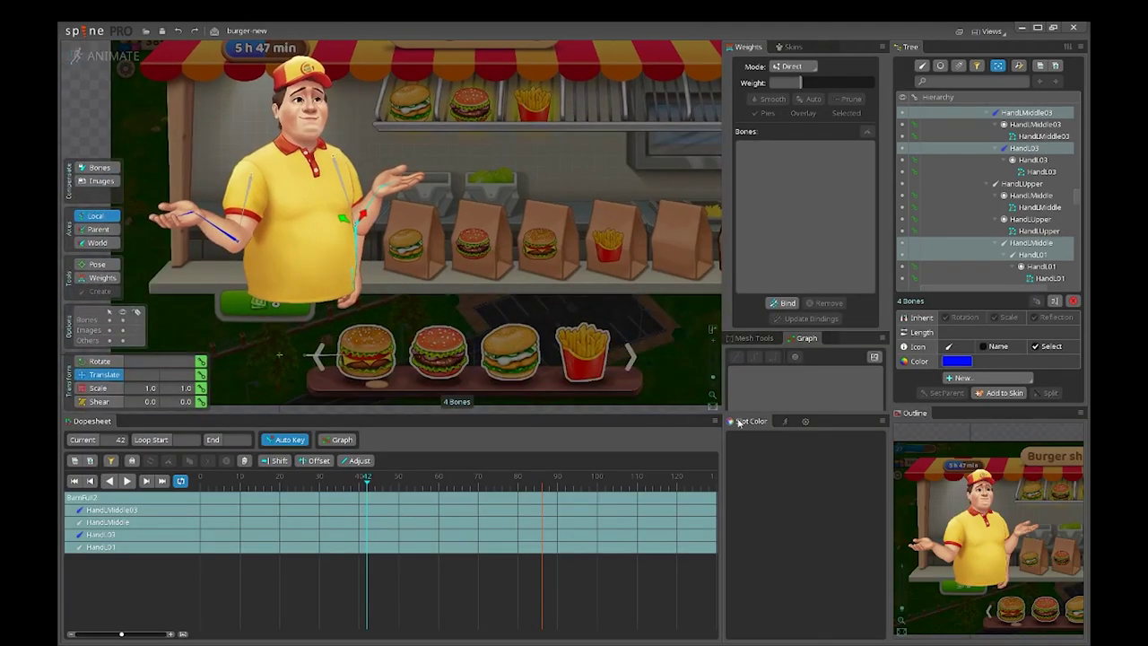
Step: Try docking the Slot Color view above the Dopesheet while comparing with the Setup layout, and return it to its original group
{"action": "left_click_drag", "start_coordinate": [732, 422], "coordinate": [574, 386]}
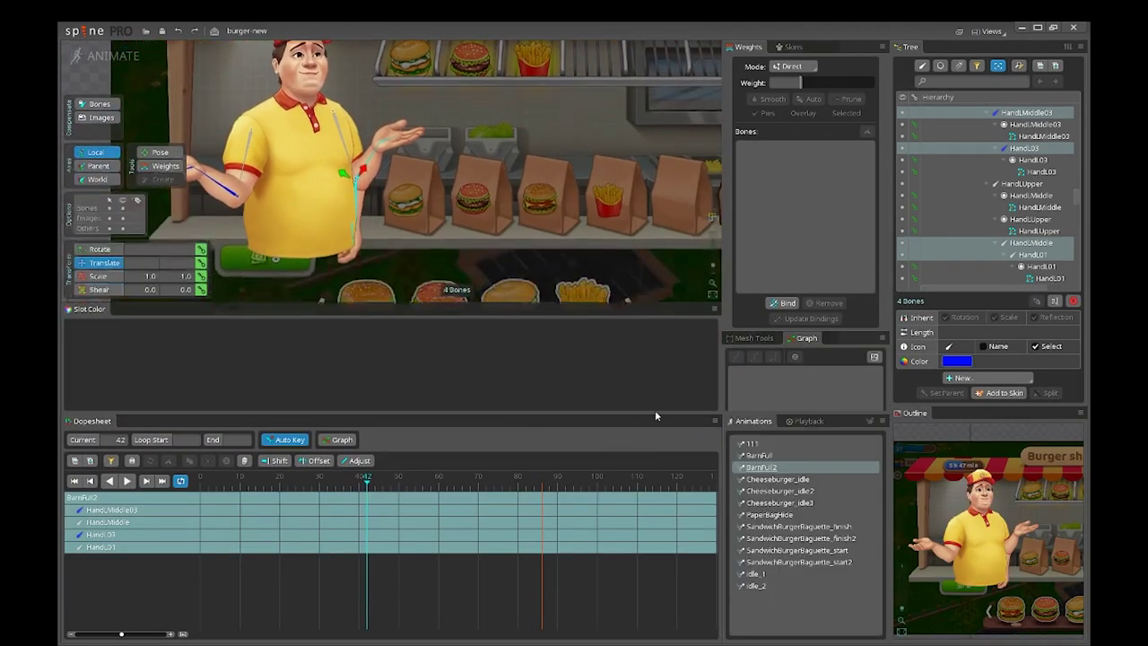
{"action": "left_click", "coordinate": [102, 57]}
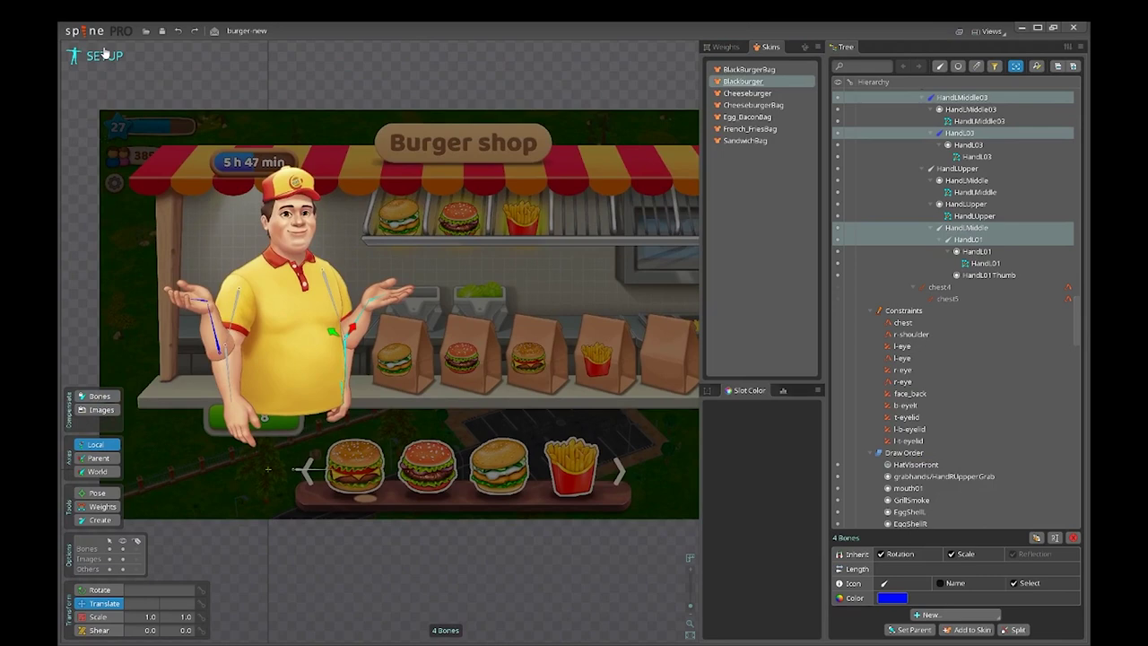
{"action": "left_click", "coordinate": [104, 56]}
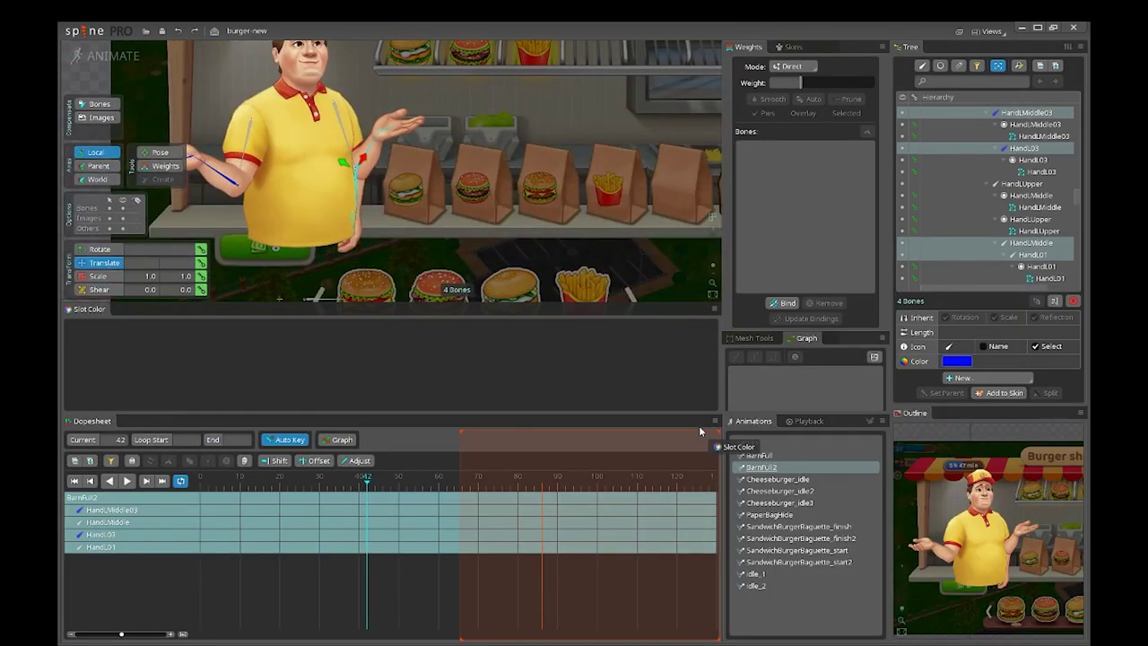
{"action": "left_click_drag", "start_coordinate": [730, 422], "coordinate": [732, 423]}
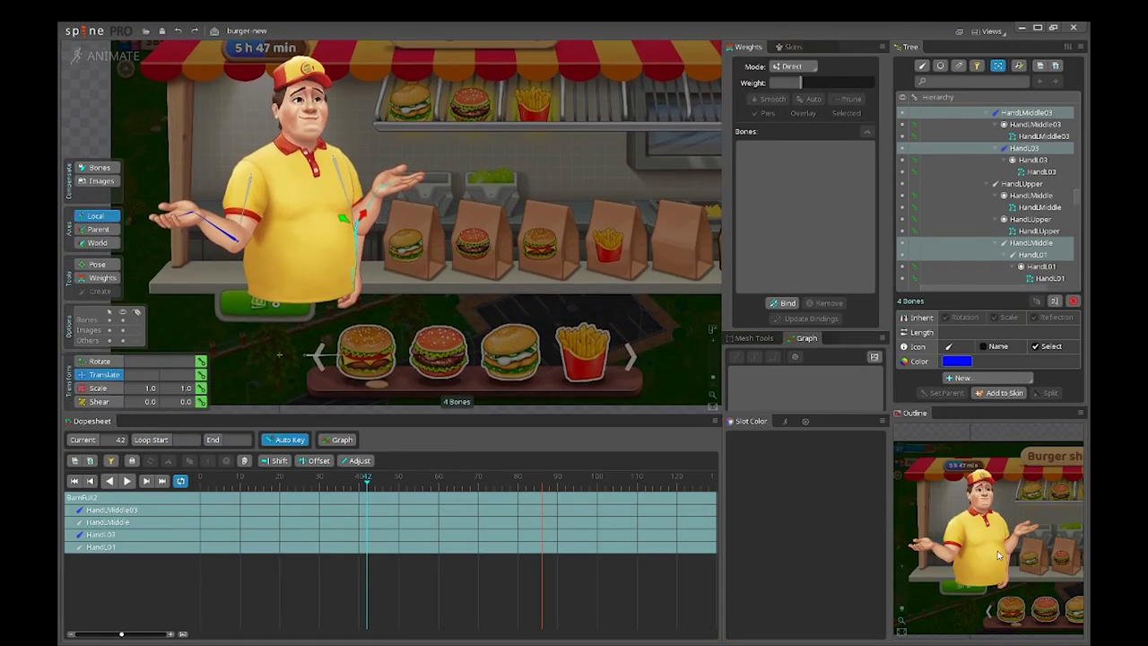
Step: Reframe the Outline view closer around the character's head and torso
{"action": "left_click_drag", "start_coordinate": [1007, 546], "coordinate": [1006, 576]}
{"action": "scroll", "coordinate": [942, 531], "scroll_direction": "up", "scroll_amount": 2}
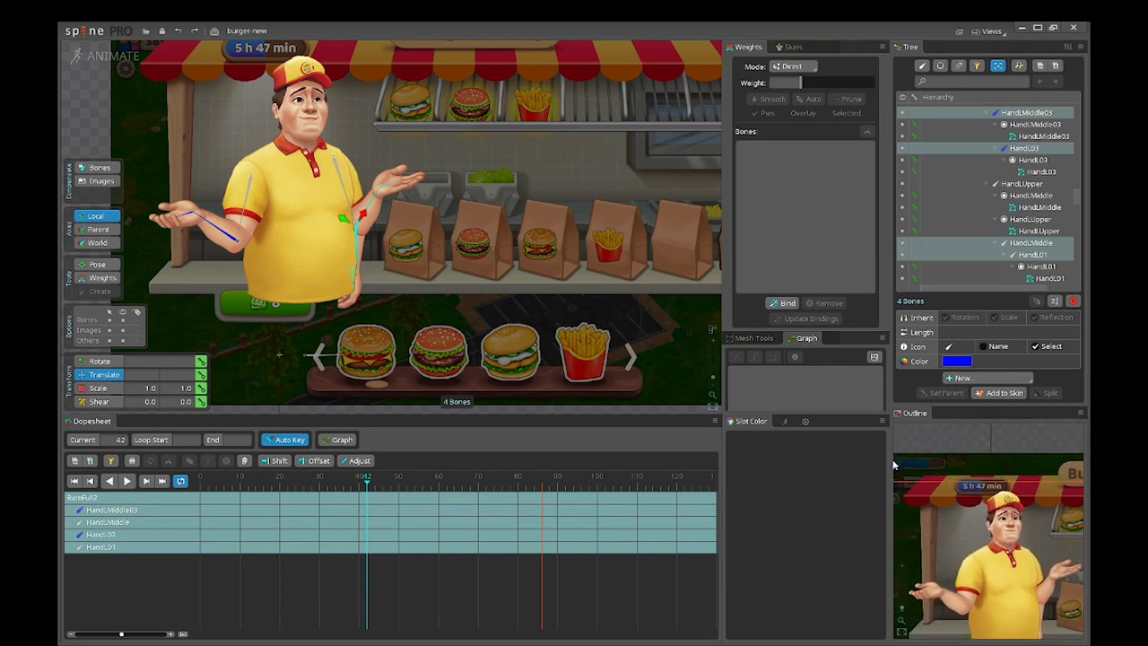
{"action": "scroll", "coordinate": [976, 533], "scroll_direction": "up", "scroll_amount": 1}
{"action": "left_click_drag", "start_coordinate": [979, 535], "coordinate": [968, 488]}
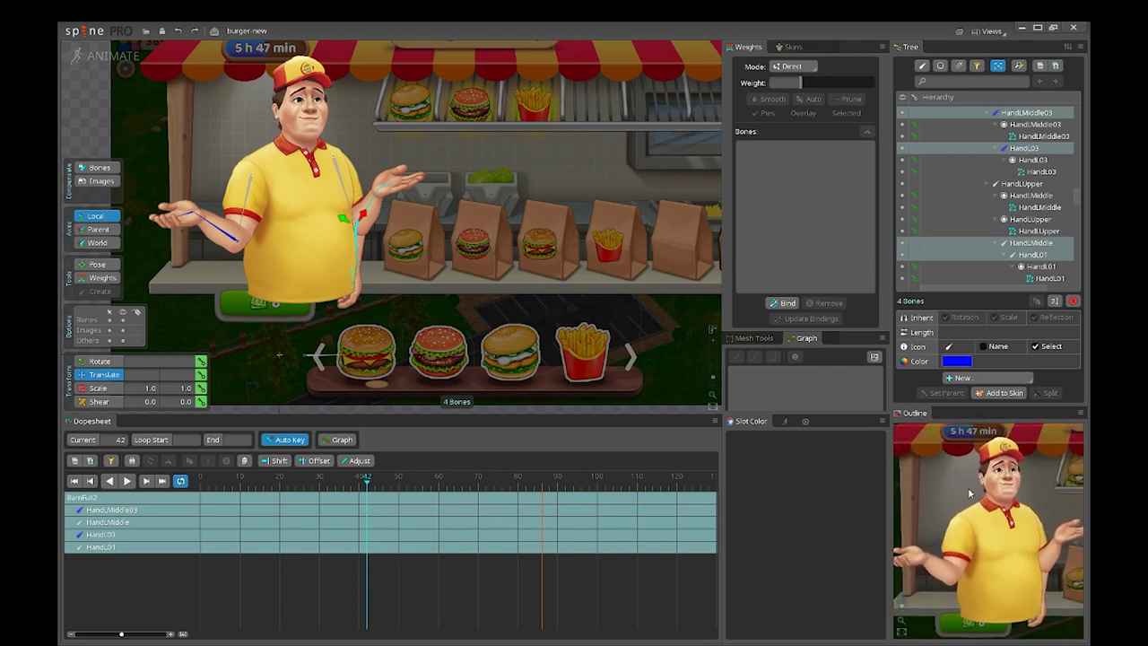
Step: Select the BrowR face mesh and examine its weighted vertices alongside the Outline close-up of the face
{"action": "scroll", "coordinate": [291, 115], "scroll_direction": "up", "scroll_amount": 5}
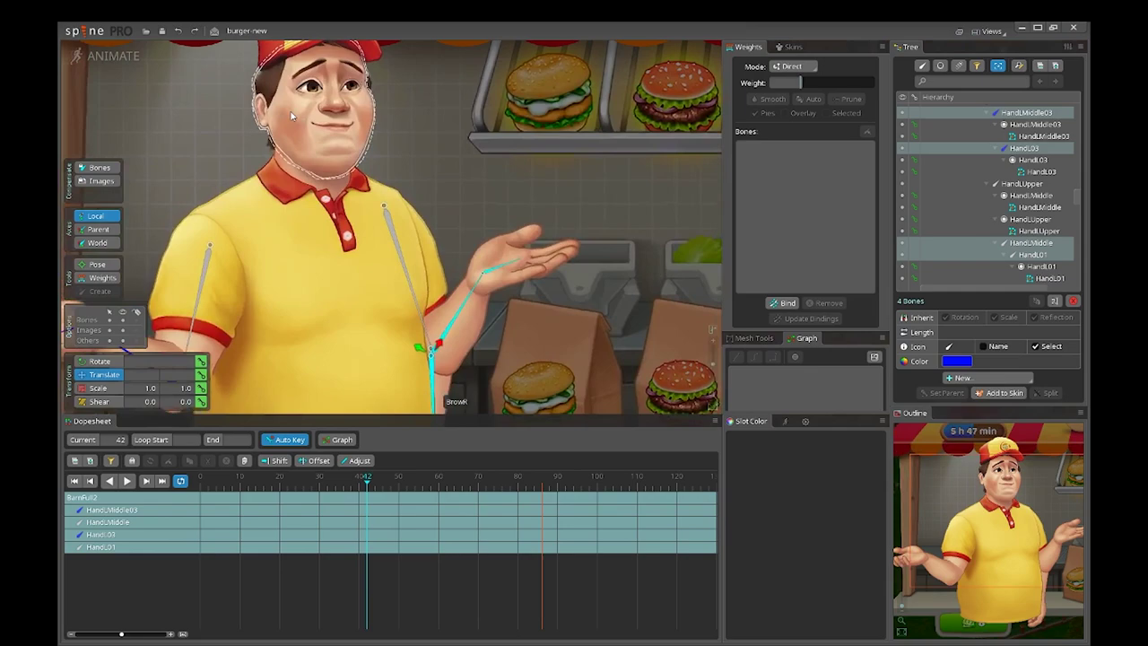
{"action": "left_click_drag", "start_coordinate": [281, 136], "coordinate": [318, 174]}
{"action": "left_click", "coordinate": [318, 175]}
{"action": "scroll", "coordinate": [305, 144], "scroll_direction": "up", "scroll_amount": 5}
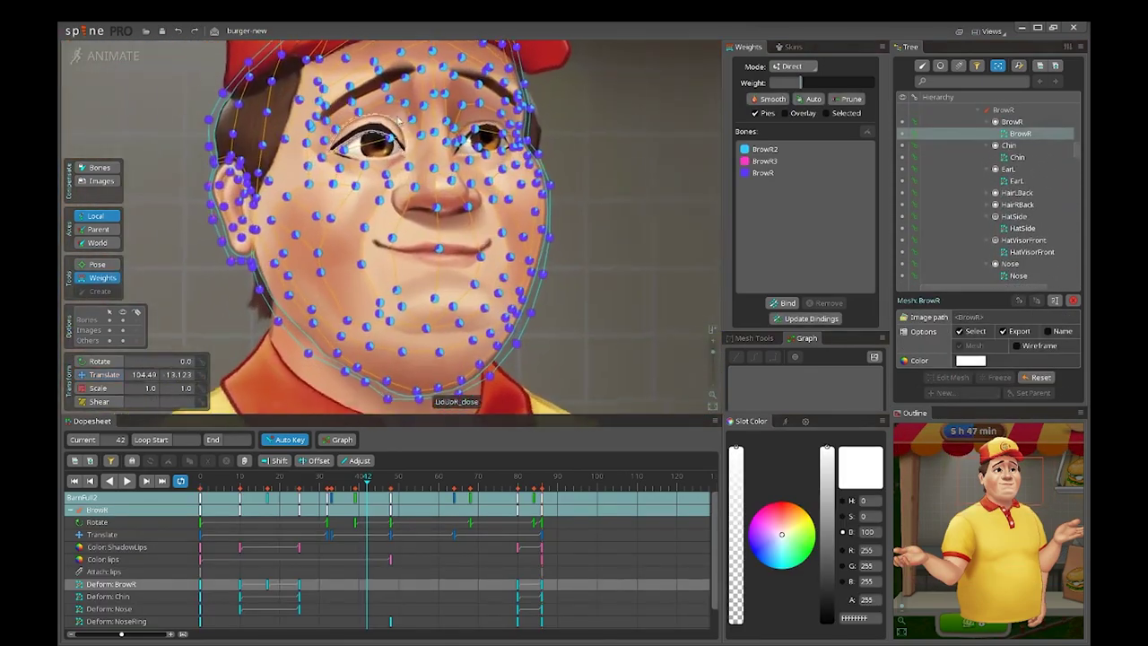
{"action": "scroll", "coordinate": [480, 265], "scroll_direction": "down", "scroll_amount": 4}
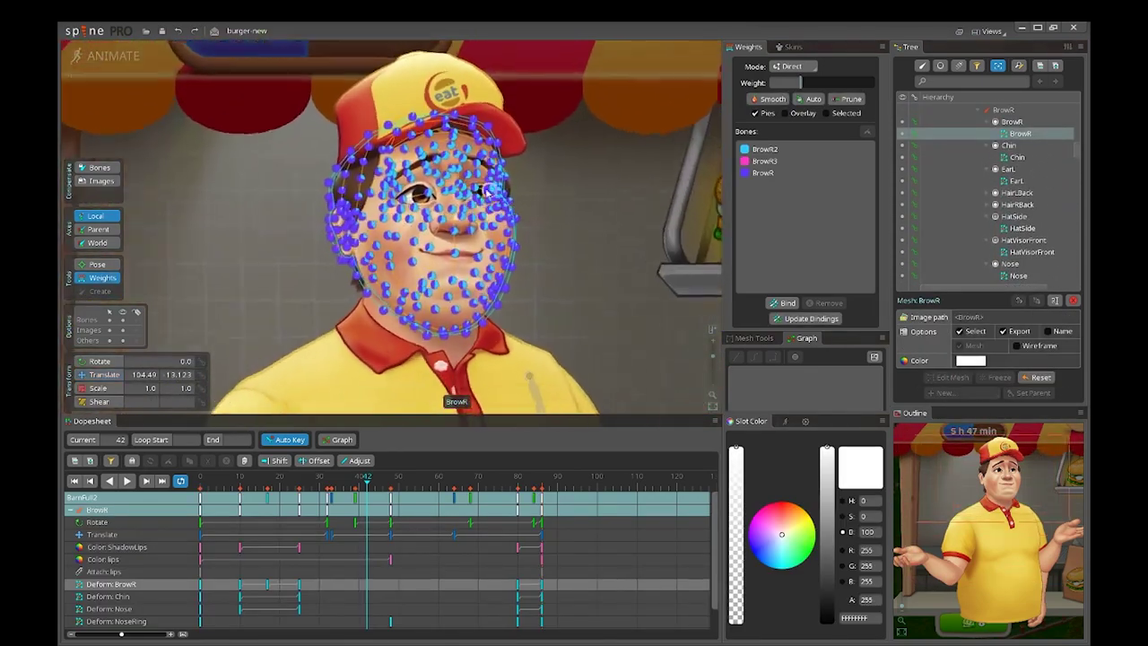
{"action": "scroll", "coordinate": [567, 216], "scroll_direction": "up", "scroll_amount": 3}
{"action": "scroll", "coordinate": [460, 202], "scroll_direction": "down", "scroll_amount": 3}
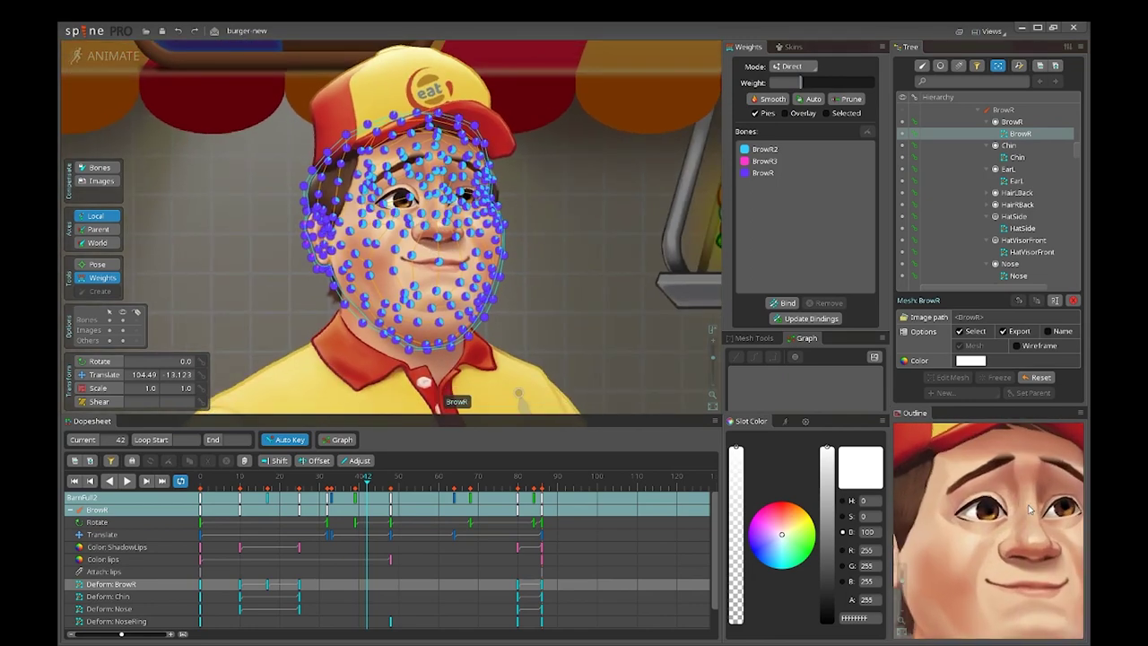
Step: Frame the whole character in the Outline view and the main viewport, and deselect the face mesh
{"action": "scroll", "coordinate": [707, 336], "scroll_direction": "down", "scroll_amount": 4}
{"action": "scroll", "coordinate": [985, 587], "scroll_direction": "down", "scroll_amount": 6}
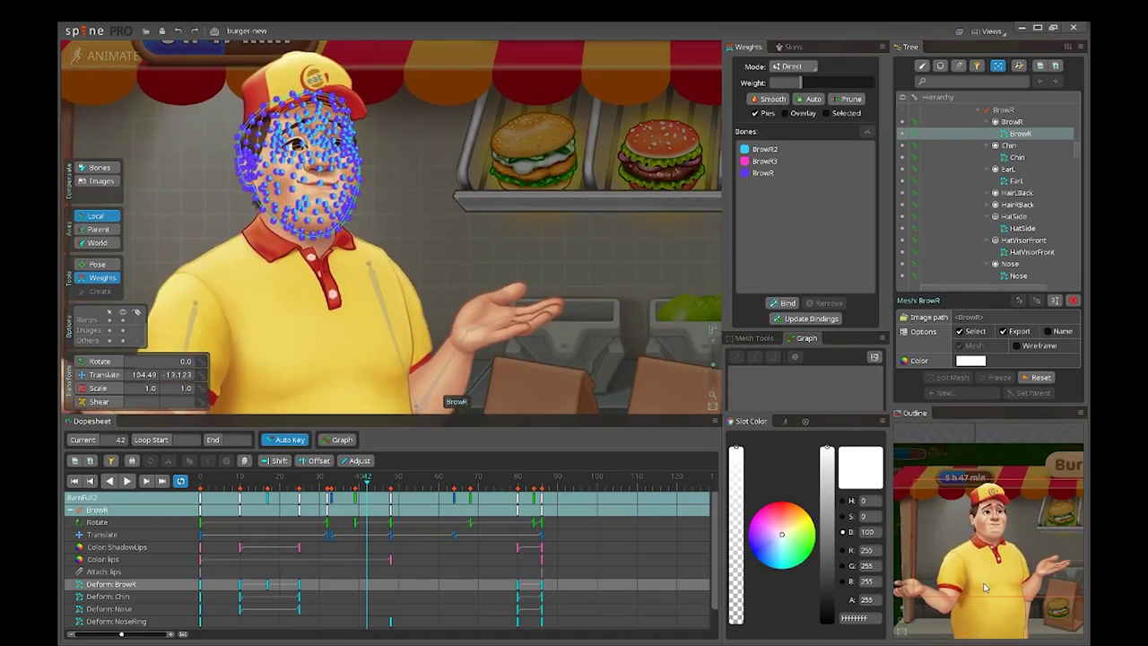
{"action": "left_click_drag", "start_coordinate": [985, 587], "coordinate": [988, 547]}
{"action": "left_click_drag", "start_coordinate": [459, 323], "coordinate": [526, 337]}
{"action": "scroll", "coordinate": [523, 329], "scroll_direction": "down", "scroll_amount": 4}
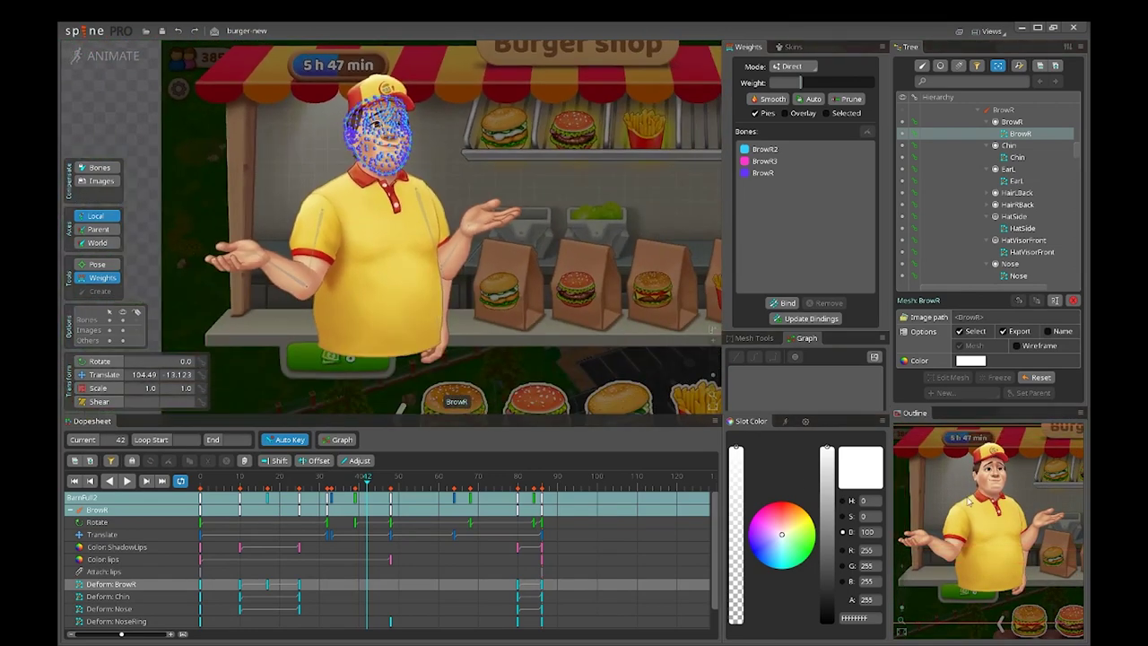
{"action": "key", "text": "space"}
{"action": "scroll", "coordinate": [541, 277], "scroll_direction": "up", "scroll_amount": 3}
{"action": "left_click_drag", "start_coordinate": [541, 277], "coordinate": [607, 350]}
{"action": "left_click_drag", "start_coordinate": [617, 294], "coordinate": [613, 322]}
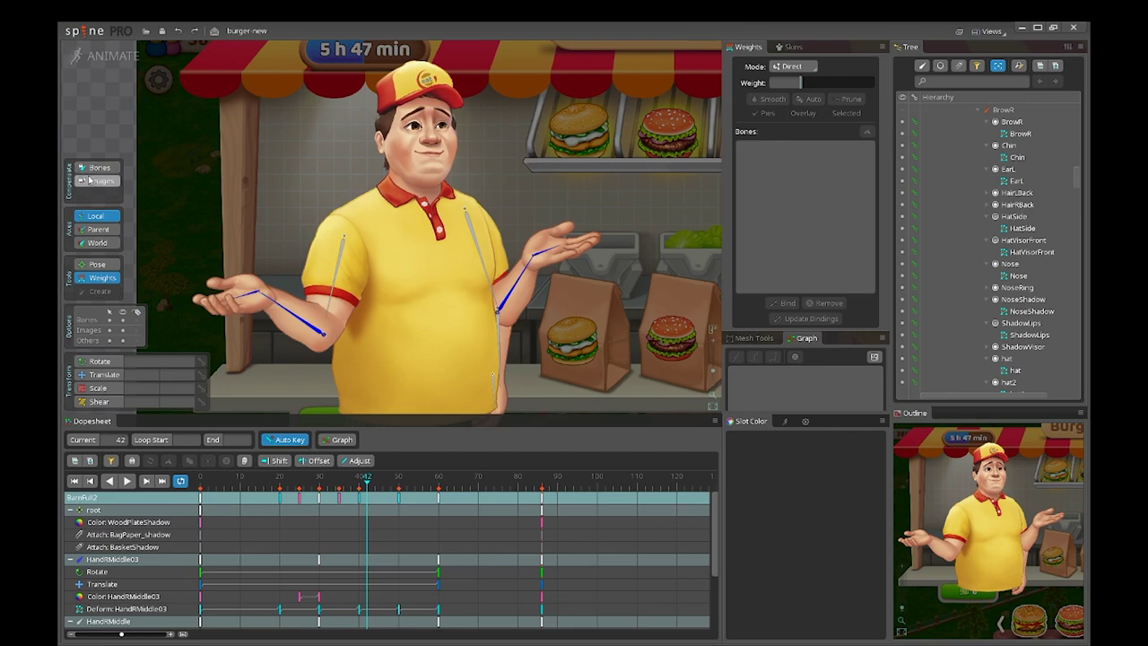
Step: Check the Toolbar position choices in the general settings and leave the settings without saving
{"action": "left_click", "coordinate": [75, 36]}
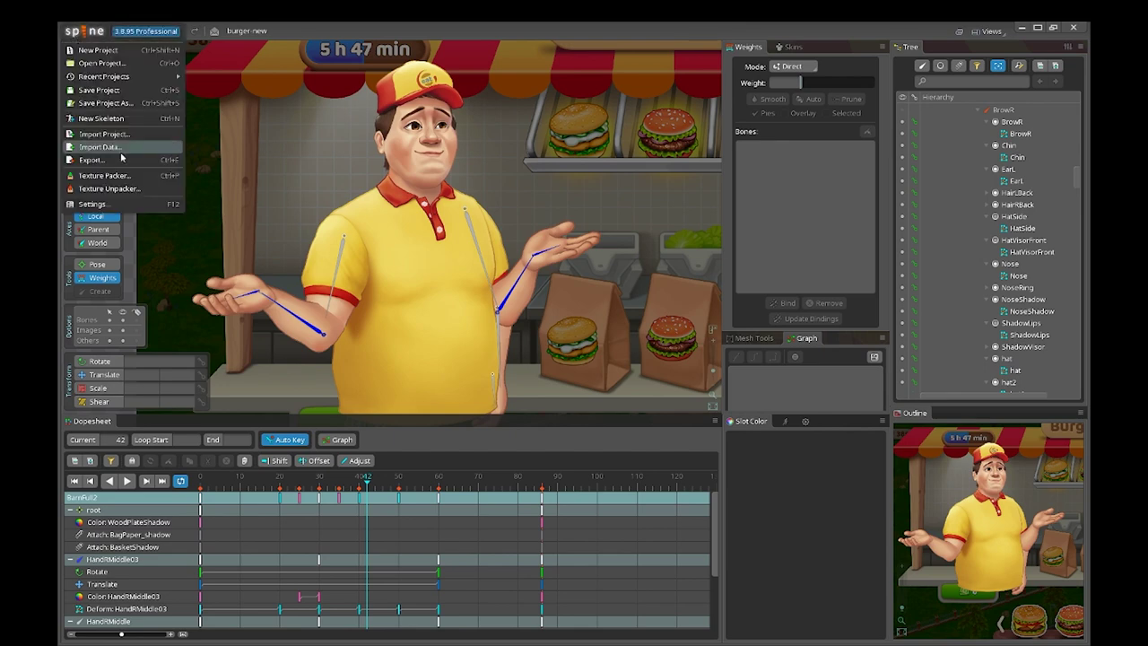
{"action": "left_click", "coordinate": [93, 204]}
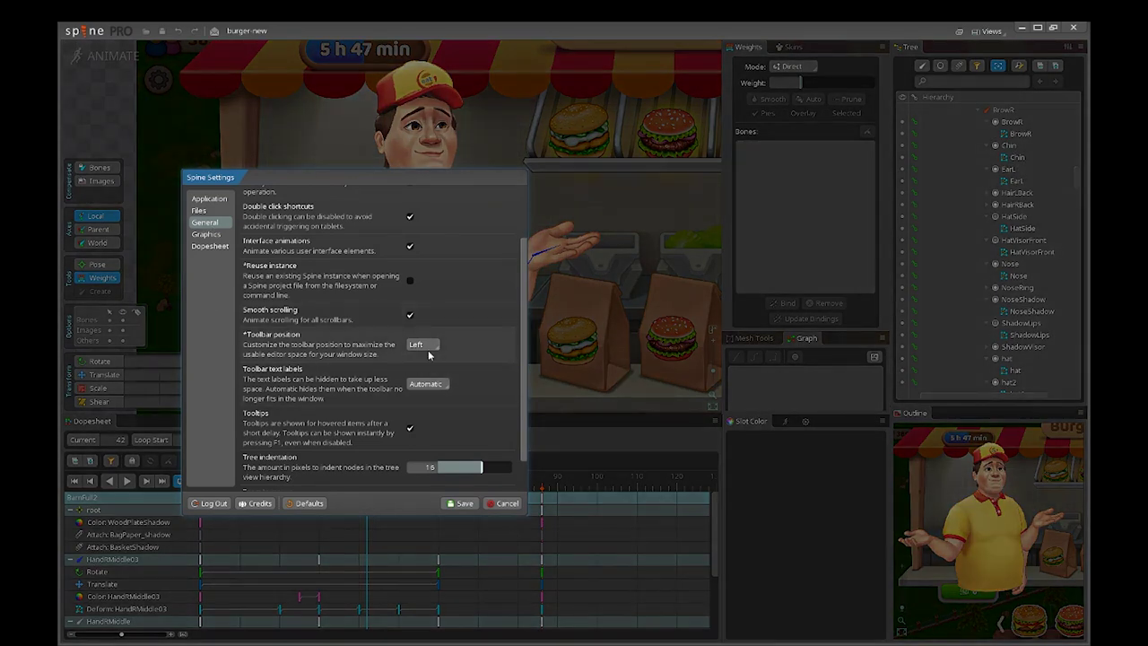
{"action": "left_click", "coordinate": [423, 345]}
{"action": "left_click", "coordinate": [423, 346]}
{"action": "left_click", "coordinate": [506, 503]}
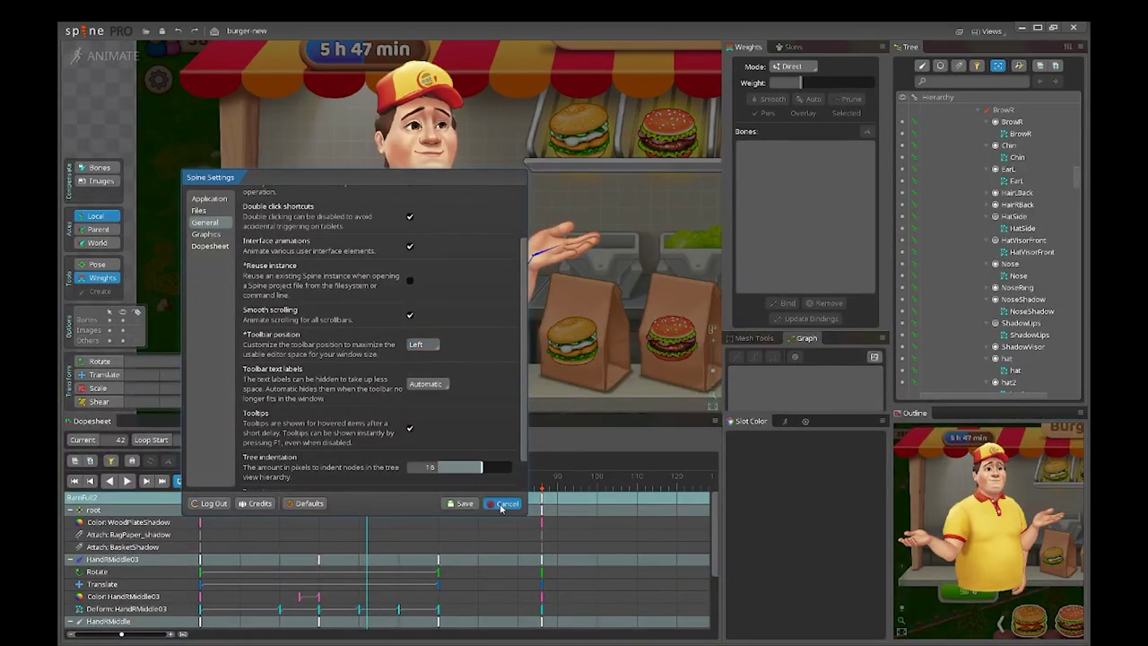
Step: Deactivate the Weights tool and clear the selection with the character's torso and arms in view
{"action": "scroll", "coordinate": [596, 255], "scroll_direction": "down", "scroll_amount": 3}
{"action": "left_click_drag", "start_coordinate": [594, 251], "coordinate": [538, 247]}
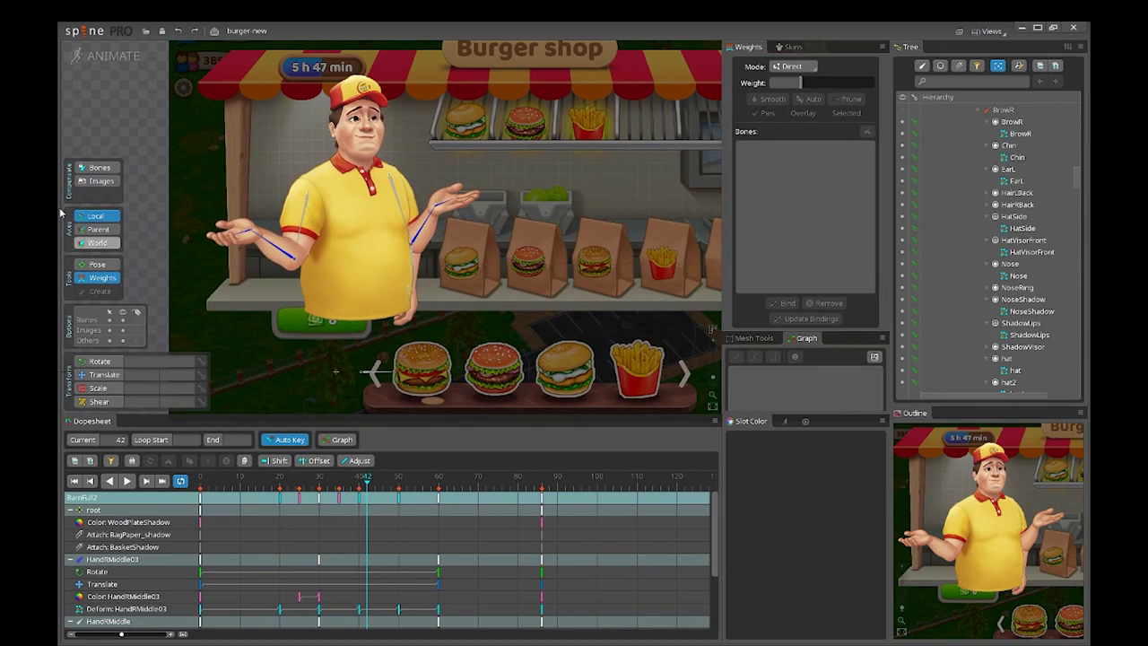
{"action": "left_click_drag", "start_coordinate": [459, 368], "coordinate": [486, 379]}
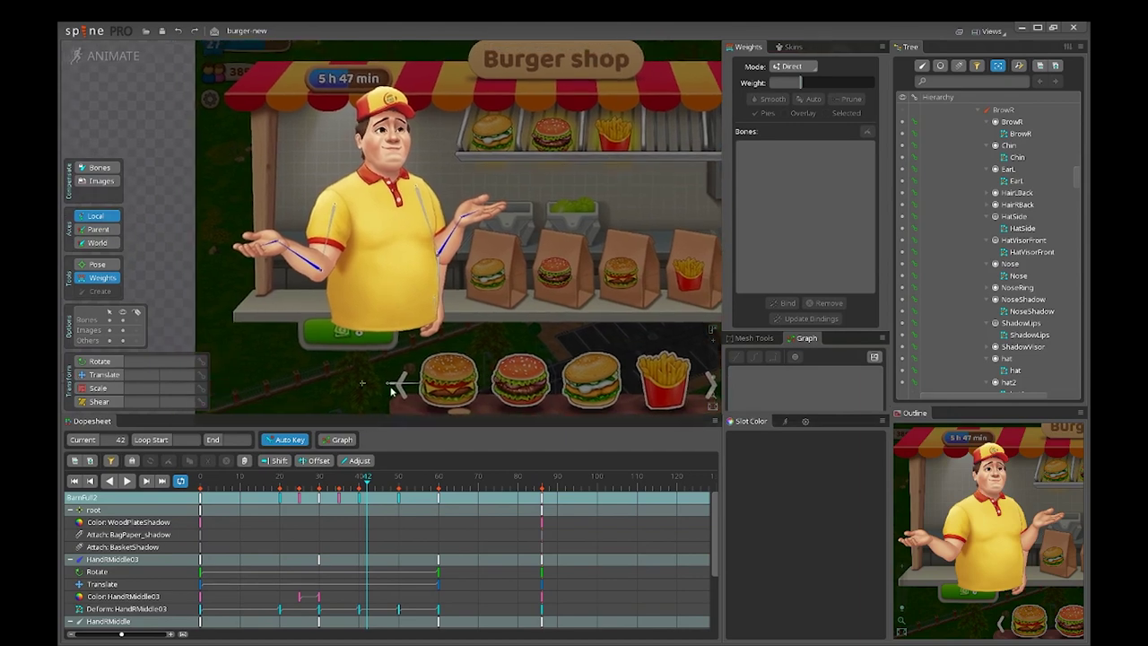
{"action": "scroll", "coordinate": [411, 269], "scroll_direction": "up", "scroll_amount": 2}
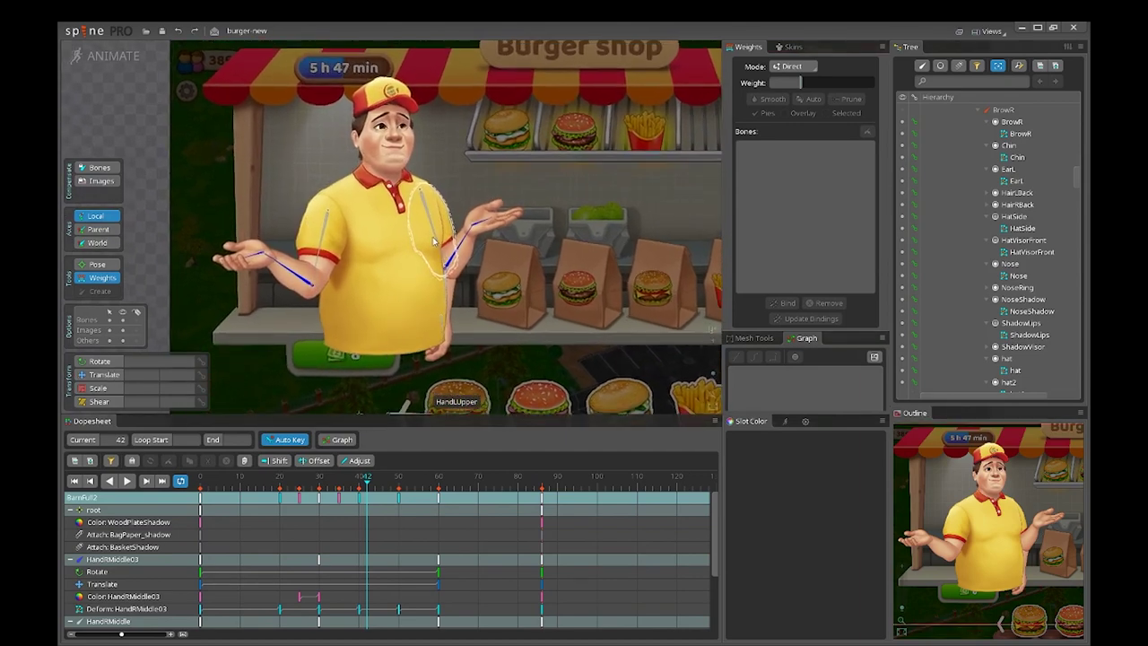
{"action": "key", "text": "space"}
{"action": "scroll", "coordinate": [428, 210], "scroll_direction": "up", "scroll_amount": 3}
{"action": "key", "text": "space"}
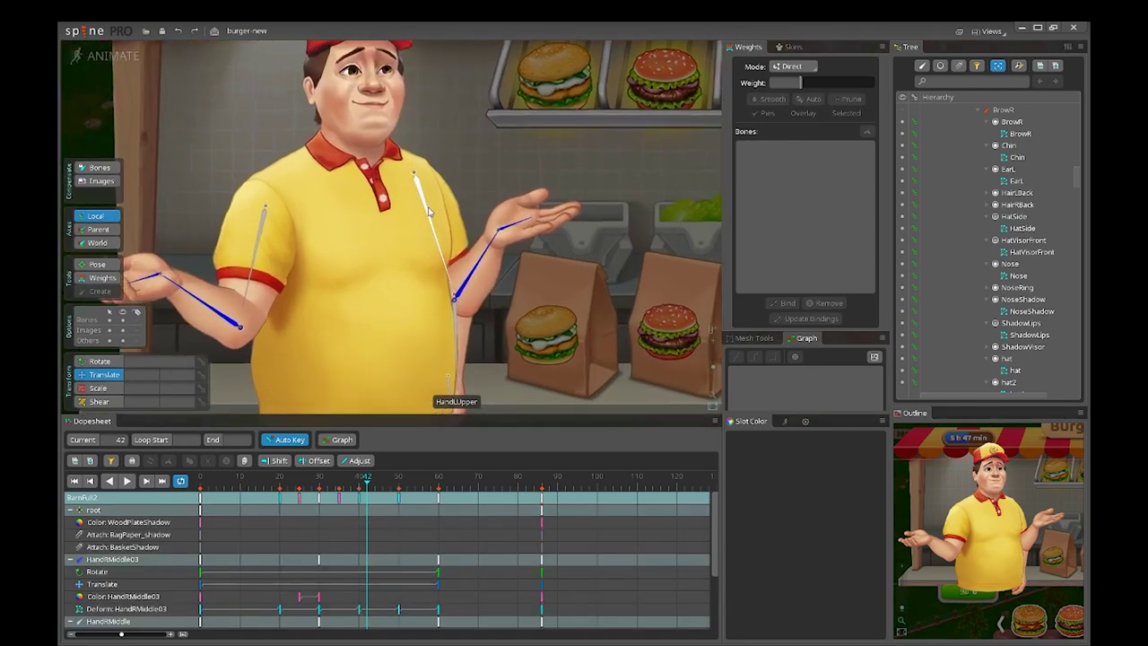
Step: Select the HandLMiddle03 and HandL03 bones of the raised left arm together
{"action": "left_click", "coordinate": [428, 211]}
{"action": "left_click_drag", "start_coordinate": [453, 165], "coordinate": [459, 204]}
{"action": "left_click", "coordinate": [509, 314]}
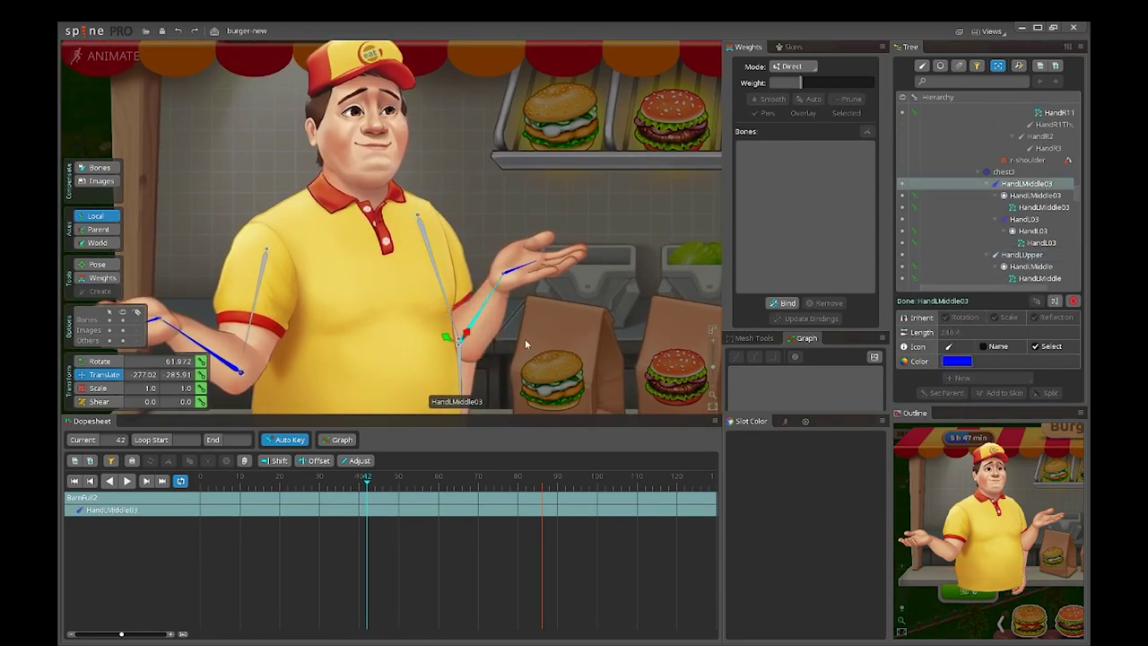
{"action": "left_click_drag", "start_coordinate": [525, 339], "coordinate": [507, 141]}
{"action": "left_click", "coordinate": [516, 75], "text": "ctrl"}
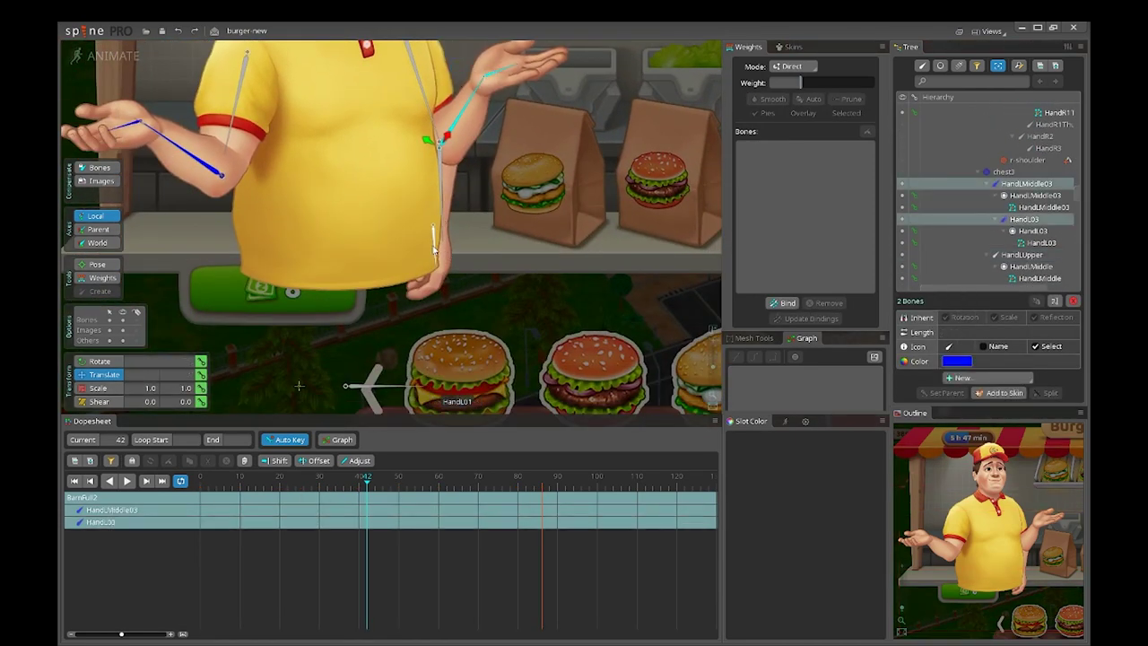
Step: Select the HandLMiddle bone of the hanging left arm and activate the Rotate tool
{"action": "left_click_drag", "start_coordinate": [503, 218], "coordinate": [508, 329]}
{"action": "left_click", "coordinate": [446, 320]}
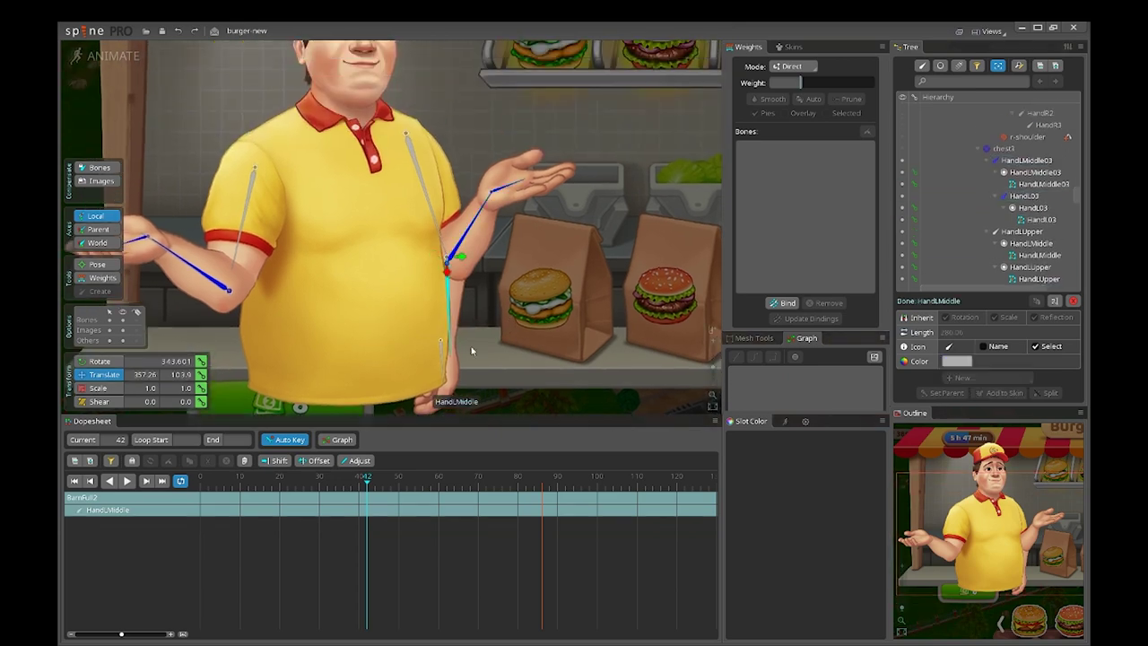
{"action": "left_click_drag", "start_coordinate": [474, 255], "coordinate": [518, 384]}
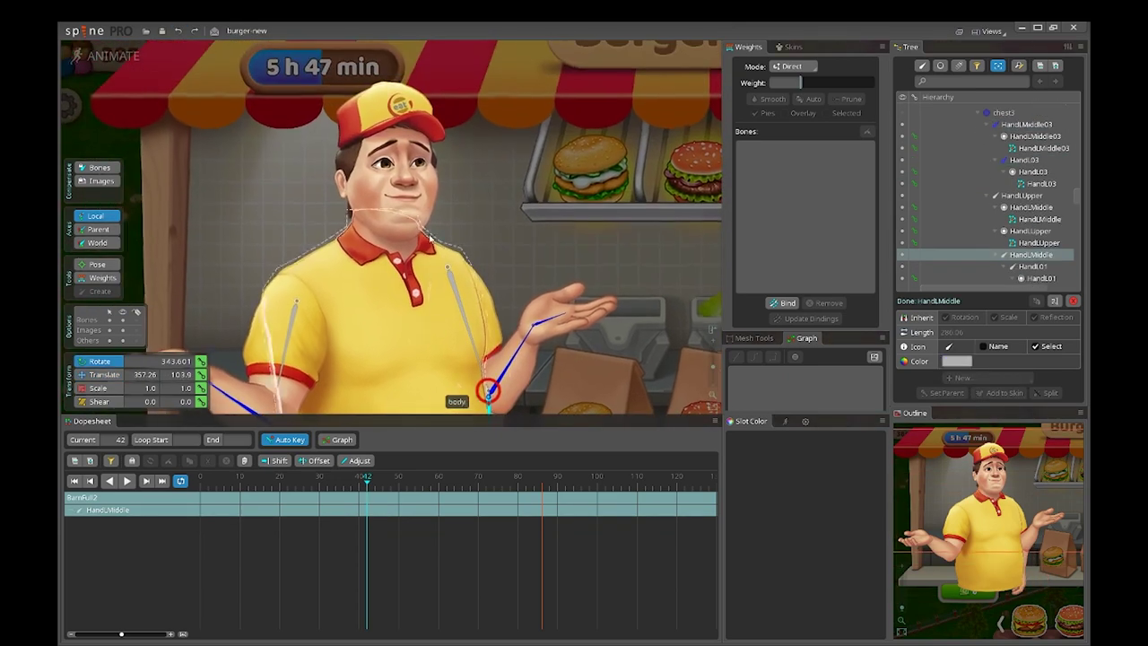
Step: Select the lips mesh on the character's face to examine its vertices, and clear the selection
{"action": "scroll", "coordinate": [406, 210], "scroll_direction": "up", "scroll_amount": 3}
{"action": "left_click", "coordinate": [401, 205]}
{"action": "left_click", "coordinate": [405, 204]}
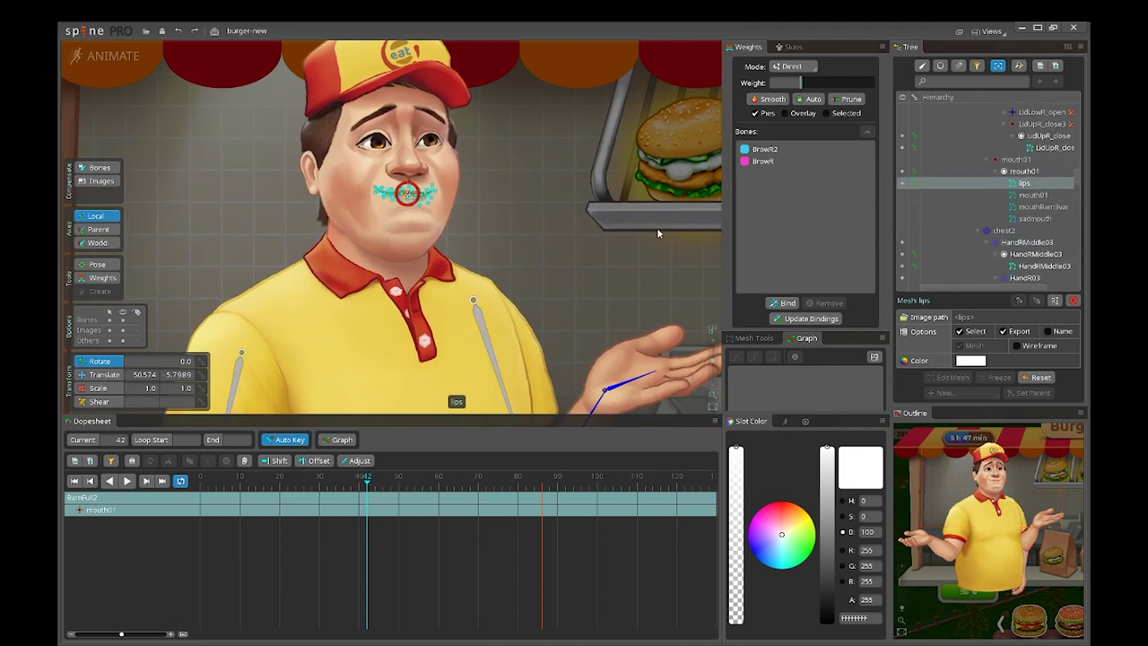
{"action": "scroll", "coordinate": [505, 209], "scroll_direction": "up", "scroll_amount": 3}
{"action": "key", "text": "space"}
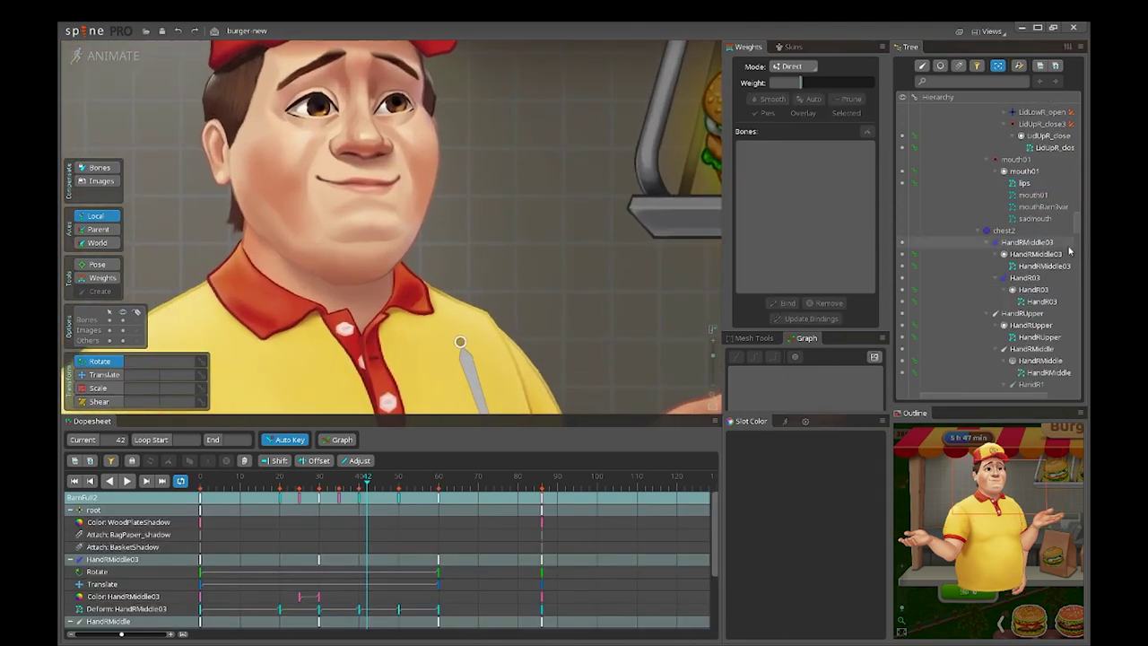
Step: Swap the character's mouth to the sadmouth attachment and undo the swap
{"action": "left_click", "coordinate": [901, 218]}
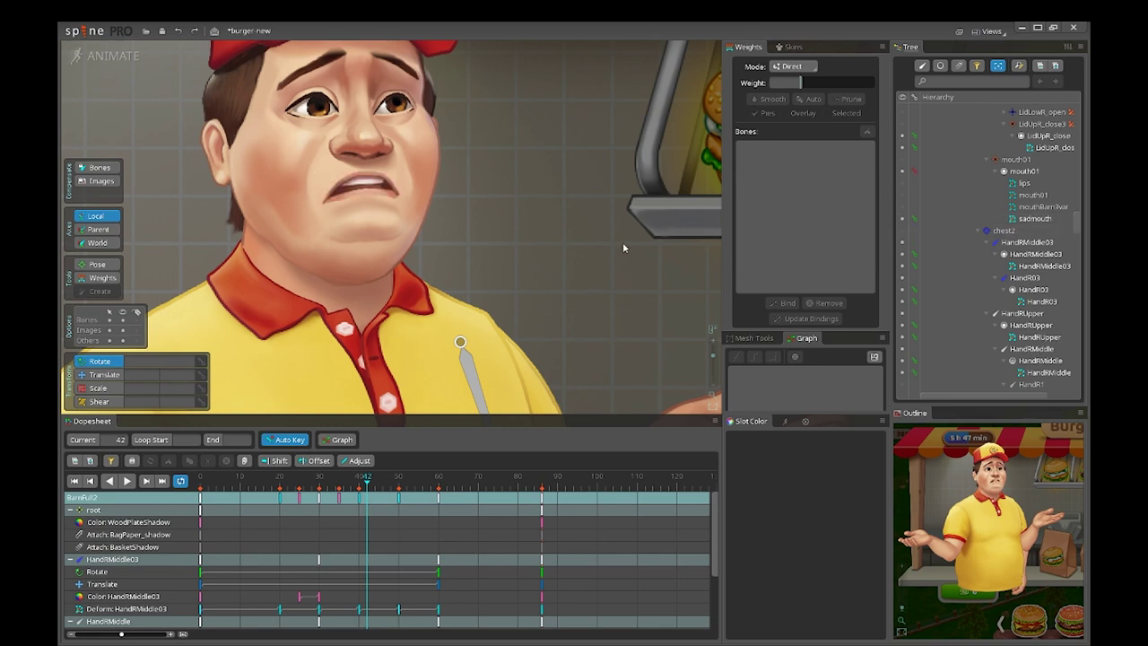
{"action": "key", "text": "ctrl+z"}
{"action": "scroll", "coordinate": [587, 243], "scroll_direction": "down", "scroll_amount": 4}
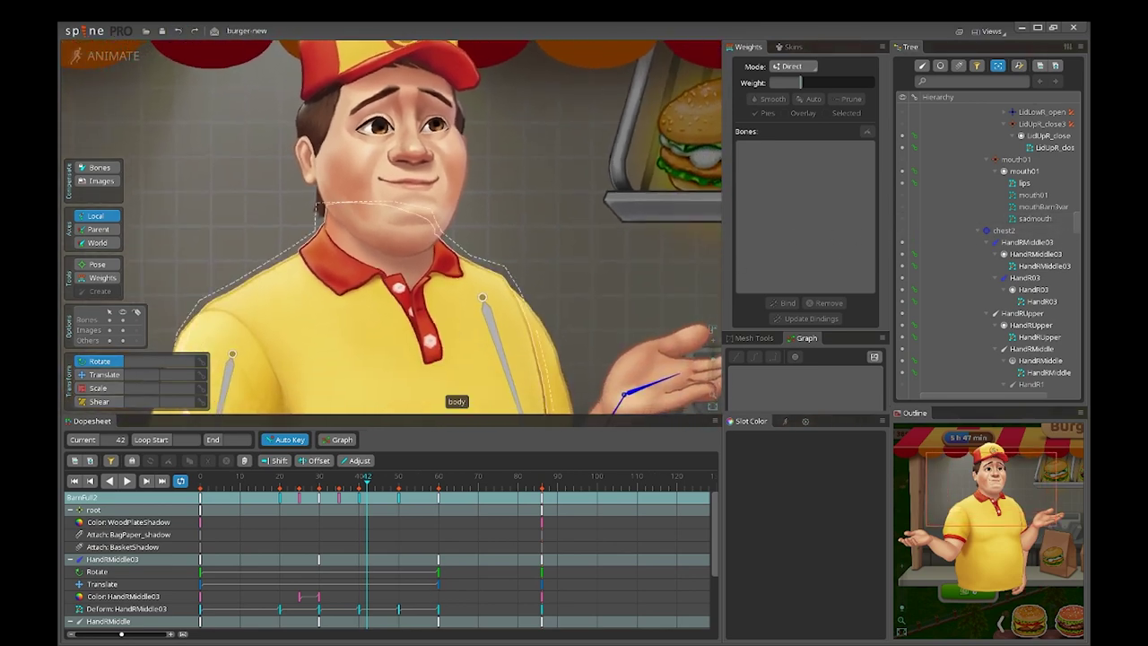
Step: Activate the Translate tool and select the HandLMiddle03 bone of the raised left arm
{"action": "left_click_drag", "start_coordinate": [558, 318], "coordinate": [478, 162]}
{"action": "scroll", "coordinate": [515, 183], "scroll_direction": "down", "scroll_amount": 4}
{"action": "left_click_drag", "start_coordinate": [503, 219], "coordinate": [497, 267]}
{"action": "key", "text": "v"}
{"action": "scroll", "coordinate": [497, 272], "scroll_direction": "up", "scroll_amount": 4}
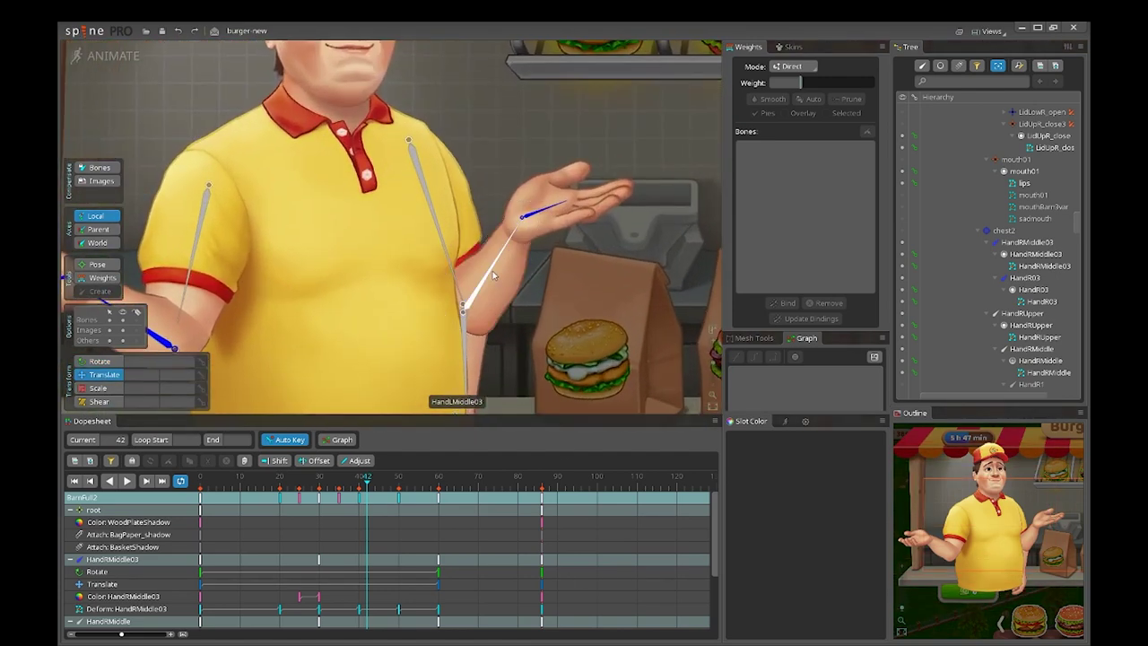
{"action": "left_click", "coordinate": [494, 274]}
{"action": "scroll", "coordinate": [578, 296], "scroll_direction": "down", "scroll_amount": 3}
{"action": "left_click_drag", "start_coordinate": [589, 303], "coordinate": [538, 225]}
Step: Add the HandL03 bone to the selection and key translation and rotation for both raised-arm bones at frame 60
{"action": "left_click_drag", "start_coordinate": [215, 485], "coordinate": [439, 487]}
{"action": "scroll", "coordinate": [520, 354], "scroll_direction": "down", "scroll_amount": 2}
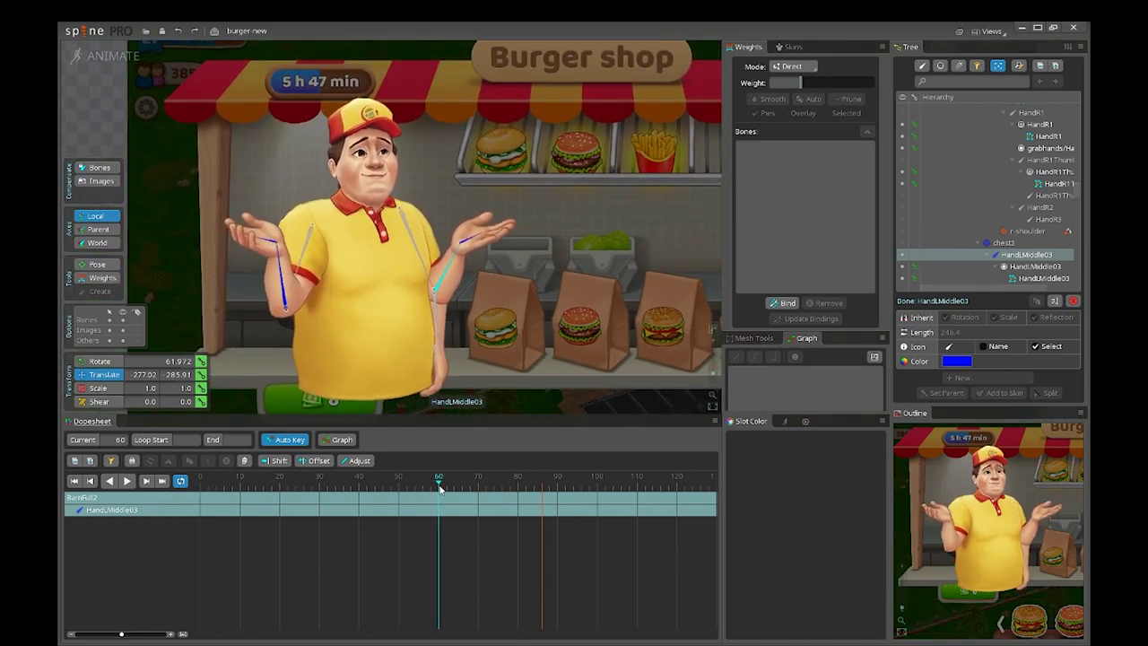
{"action": "scroll", "coordinate": [413, 258], "scroll_direction": "up", "scroll_amount": 4}
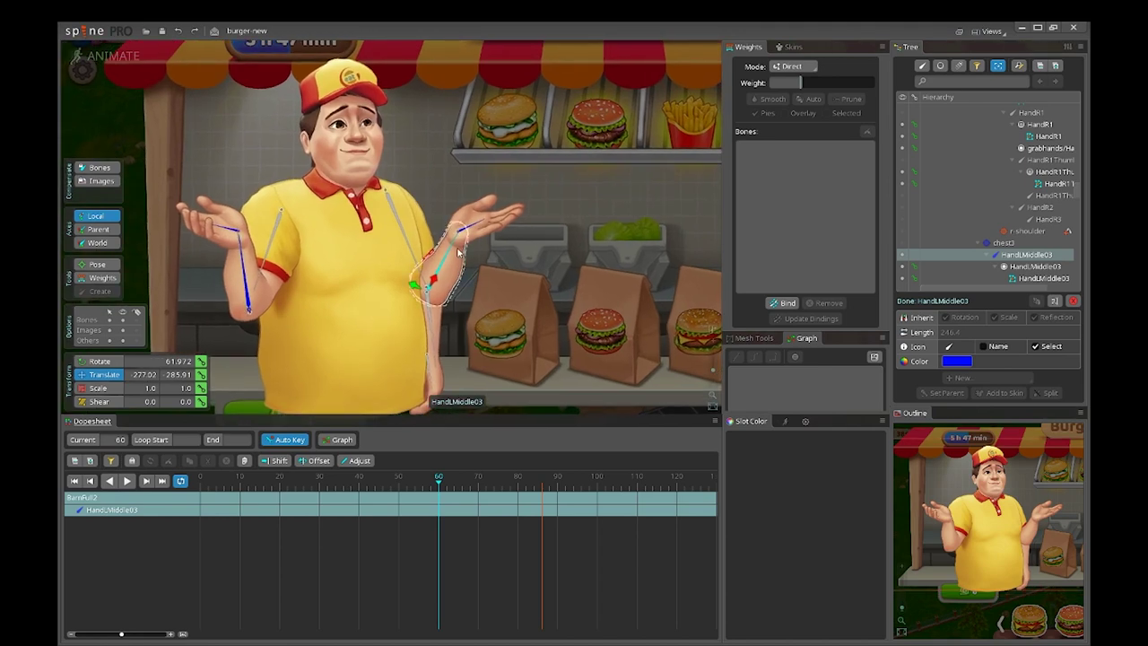
{"action": "left_click", "coordinate": [427, 222], "text": "ctrl"}
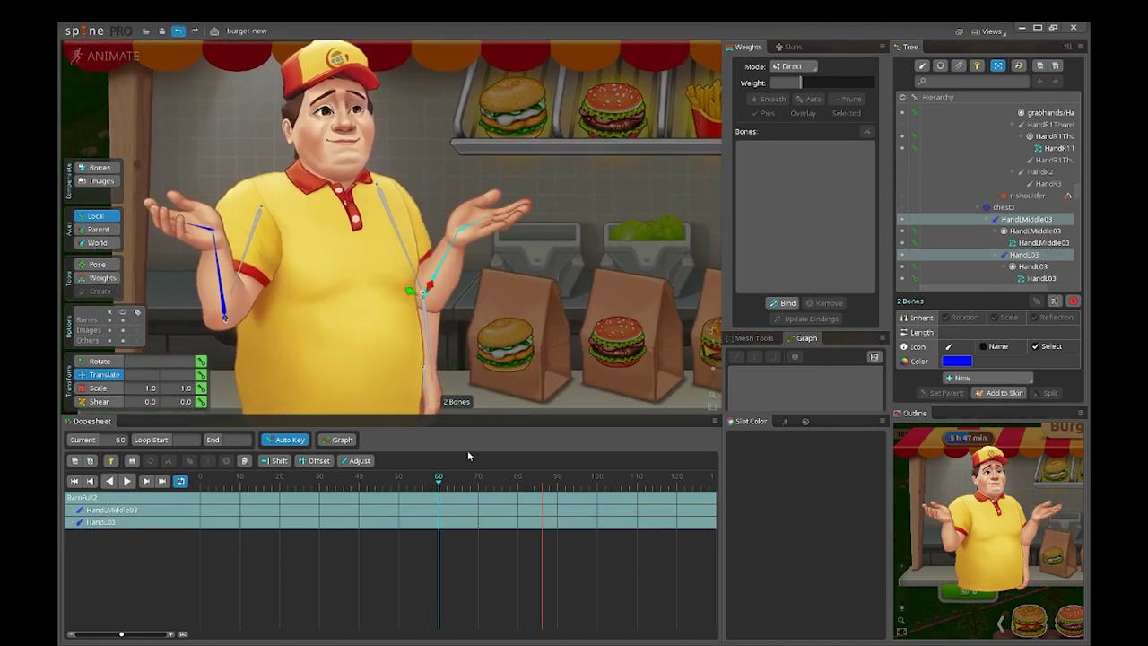
{"action": "left_click", "coordinate": [202, 374]}
{"action": "left_click", "coordinate": [203, 361]}
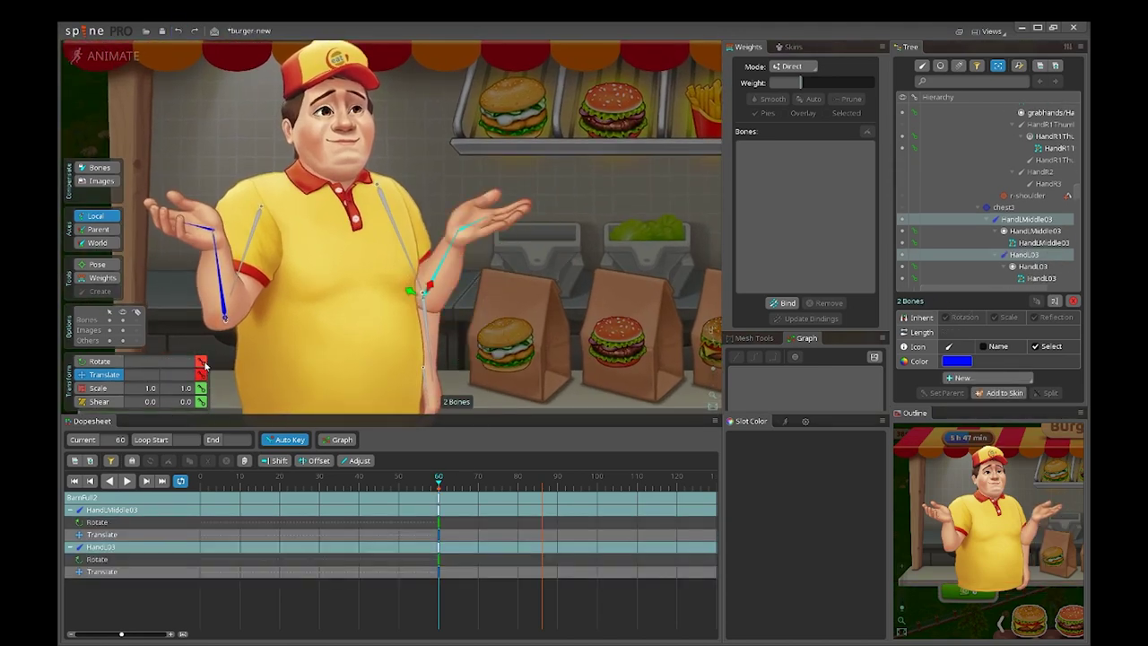
Step: Select the HandLMiddle and HandL01 bones of the hanging left arm and key their translation and rotation at frame 0
{"action": "left_click", "coordinate": [339, 484]}
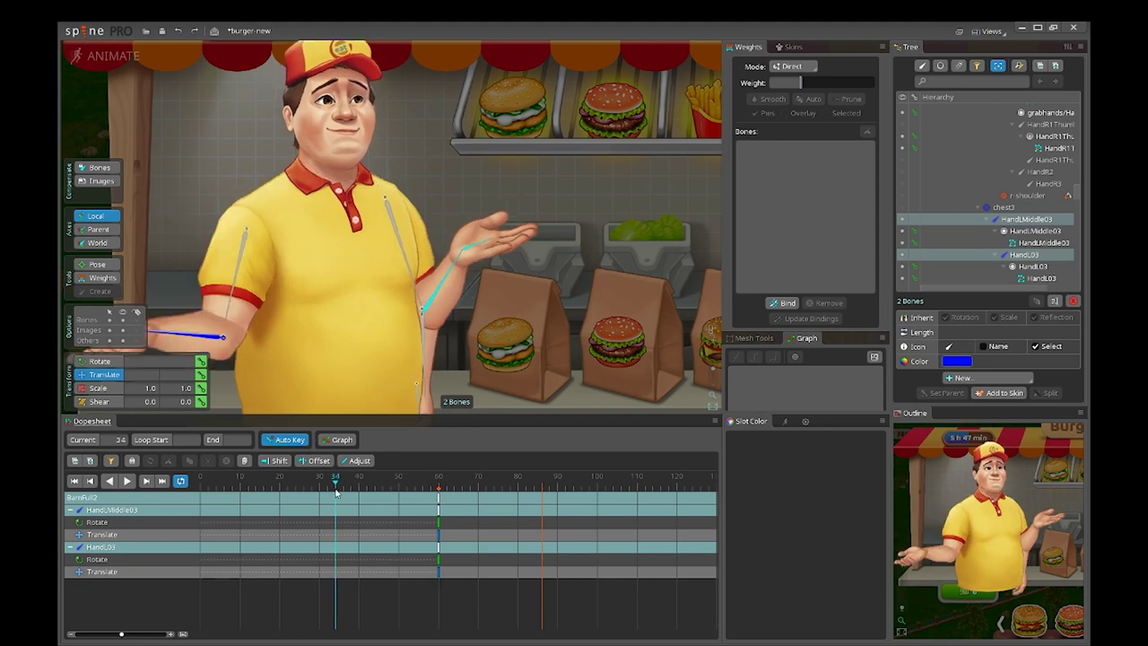
{"action": "scroll", "coordinate": [453, 276], "scroll_direction": "up", "scroll_amount": 3}
{"action": "left_click", "coordinate": [450, 276]}
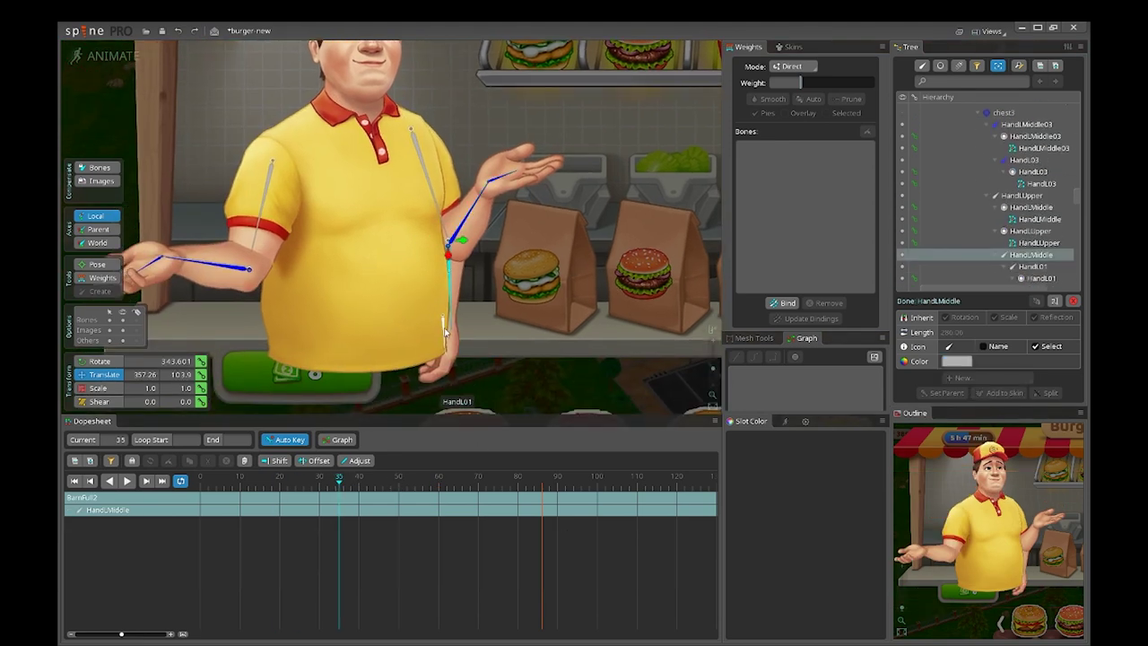
{"action": "left_click", "coordinate": [445, 324], "text": "ctrl"}
{"action": "left_click_drag", "start_coordinate": [367, 511], "coordinate": [203, 416]}
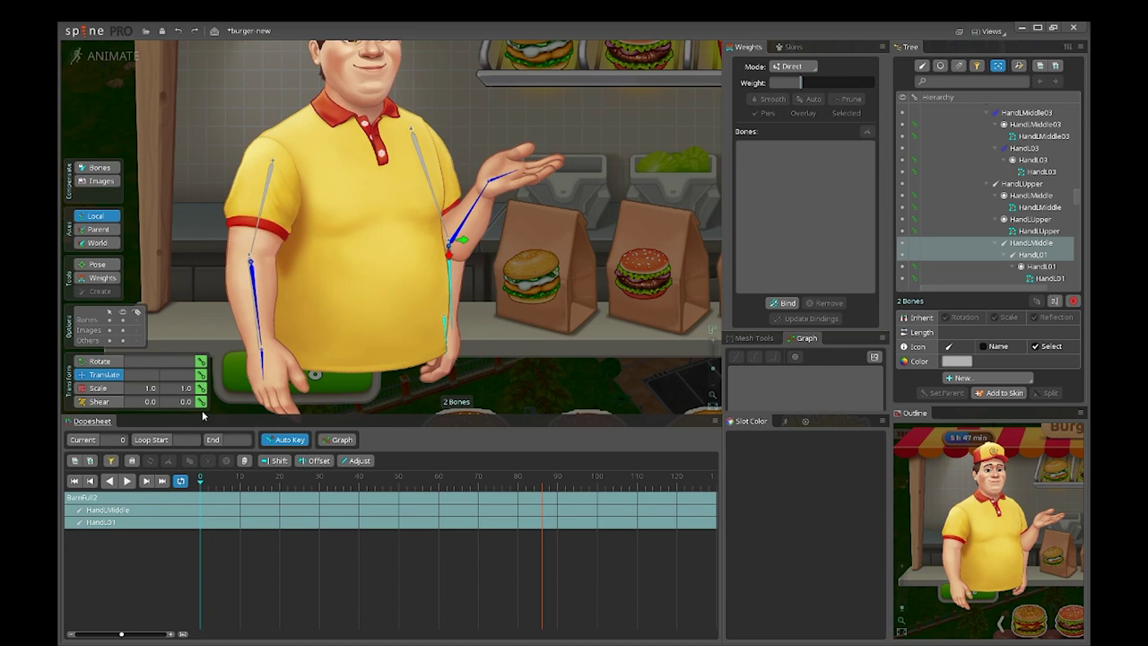
{"action": "left_click", "coordinate": [201, 375]}
{"action": "left_click", "coordinate": [201, 362]}
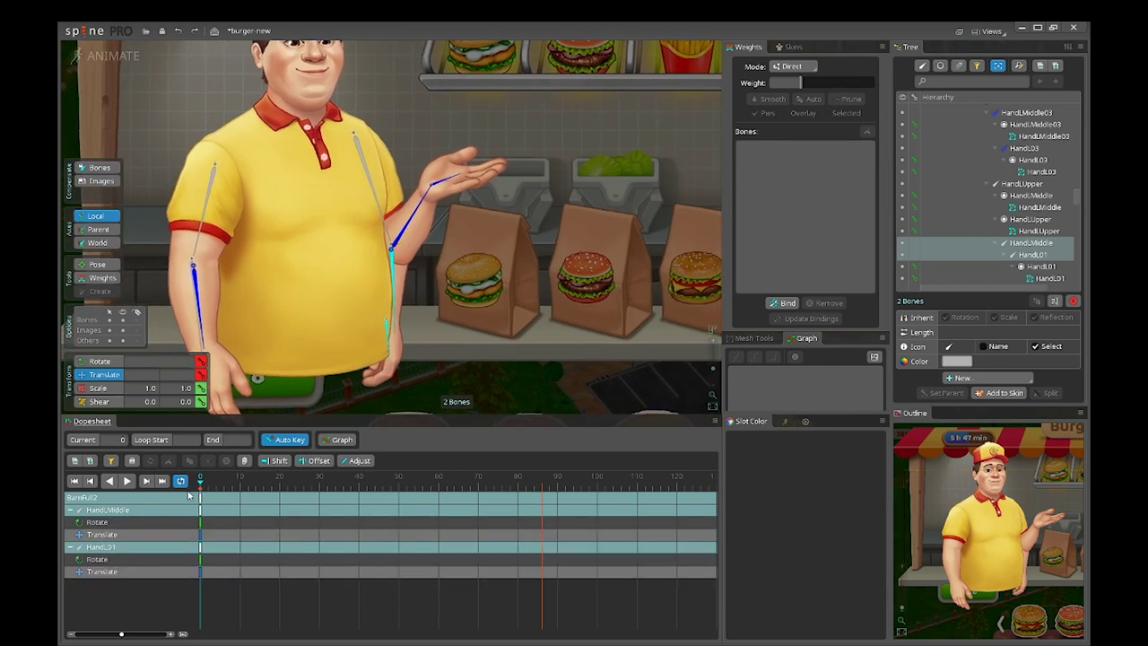
Step: At frame 60, rotate the HandLMiddle bone up onto the raised forearm and translate HandL01 to the raised wrist
{"action": "left_click_drag", "start_coordinate": [190, 495], "coordinate": [441, 497]}
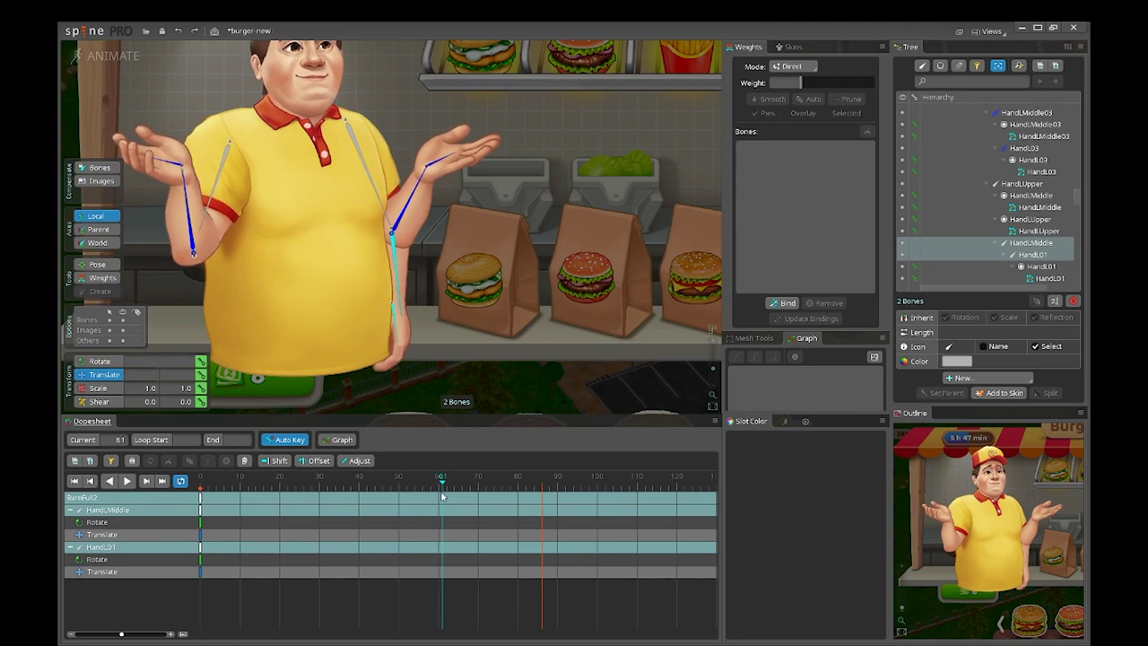
{"action": "key", "text": "space"}
{"action": "left_click", "coordinate": [395, 274]}
{"action": "key", "text": "c"}
{"action": "left_click_drag", "start_coordinate": [502, 373], "coordinate": [401, 64]}
{"action": "scroll", "coordinate": [485, 190], "scroll_direction": "up", "scroll_amount": 3}
{"action": "key", "text": "v"}
{"action": "left_click_drag", "start_coordinate": [475, 208], "coordinate": [464, 209]}
{"action": "left_click", "coordinate": [434, 143]}
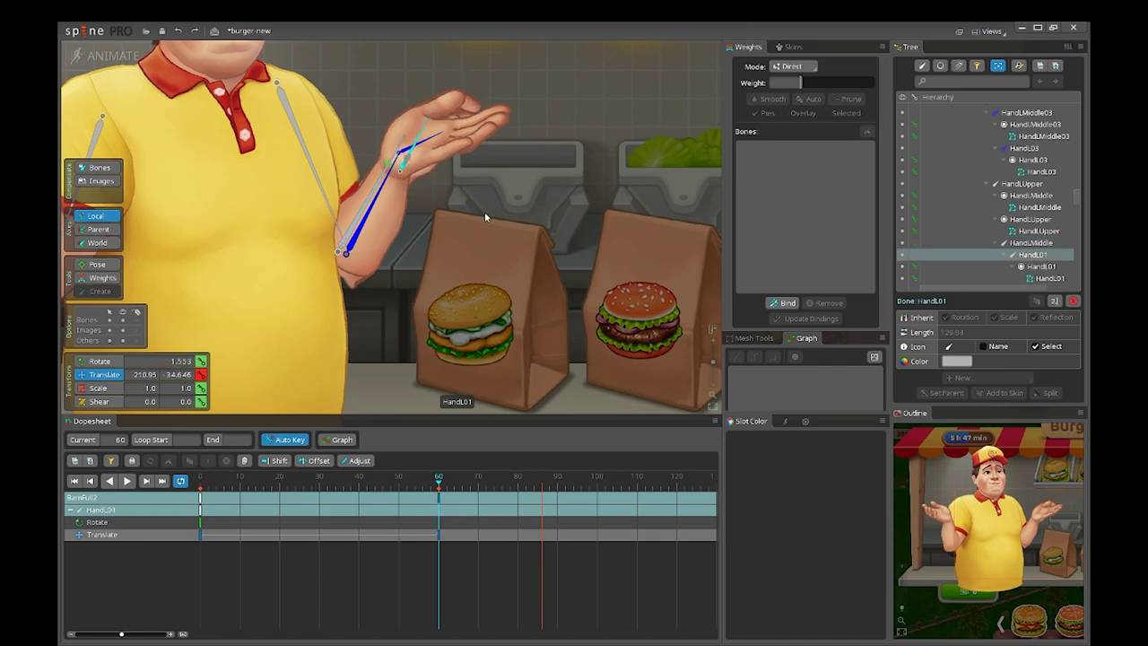
Step: Rotate the HandL01 bone at frame 60 to line up with the raised hand, and reactivate the Translate tool
{"action": "scroll", "coordinate": [487, 223], "scroll_direction": "down", "scroll_amount": 2}
{"action": "left_click_drag", "start_coordinate": [485, 283], "coordinate": [491, 310]}
{"action": "key", "text": "c"}
{"action": "left_click_drag", "start_coordinate": [528, 271], "coordinate": [509, 251]}
{"action": "key", "text": "v"}
Step: At frame 0, rotate the HandLMiddle03 bone down and position the raised-arm version over the hanging forearm
{"action": "left_click", "coordinate": [376, 256]}
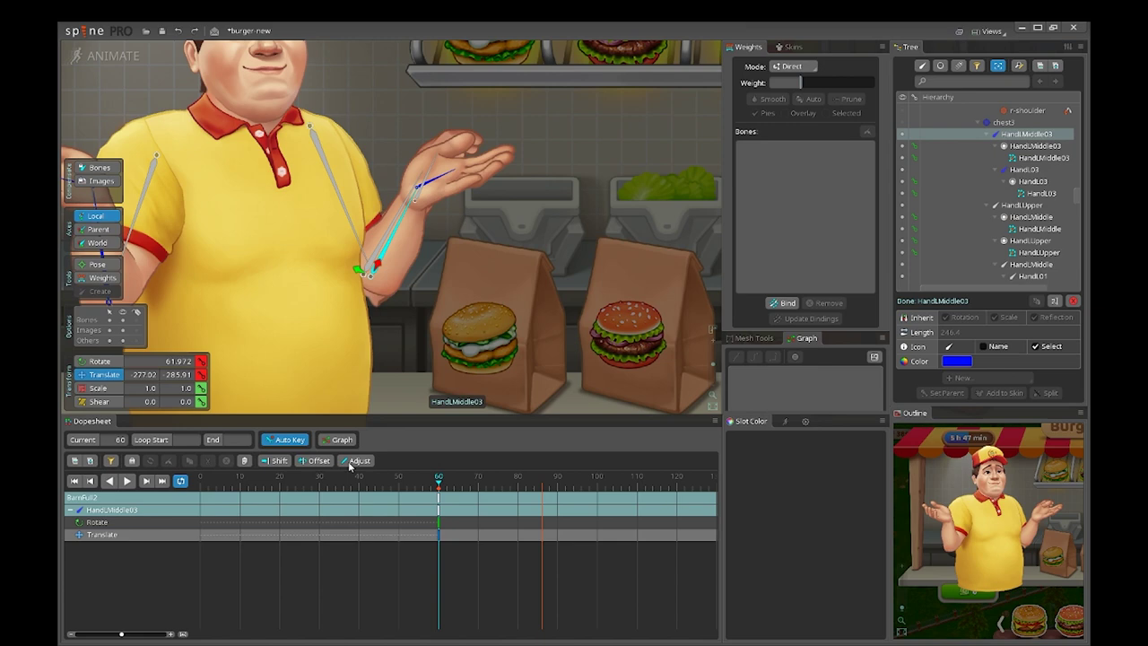
{"action": "scroll", "coordinate": [514, 340], "scroll_direction": "down", "scroll_amount": 2}
{"action": "scroll", "coordinate": [480, 330], "scroll_direction": "down", "scroll_amount": 1}
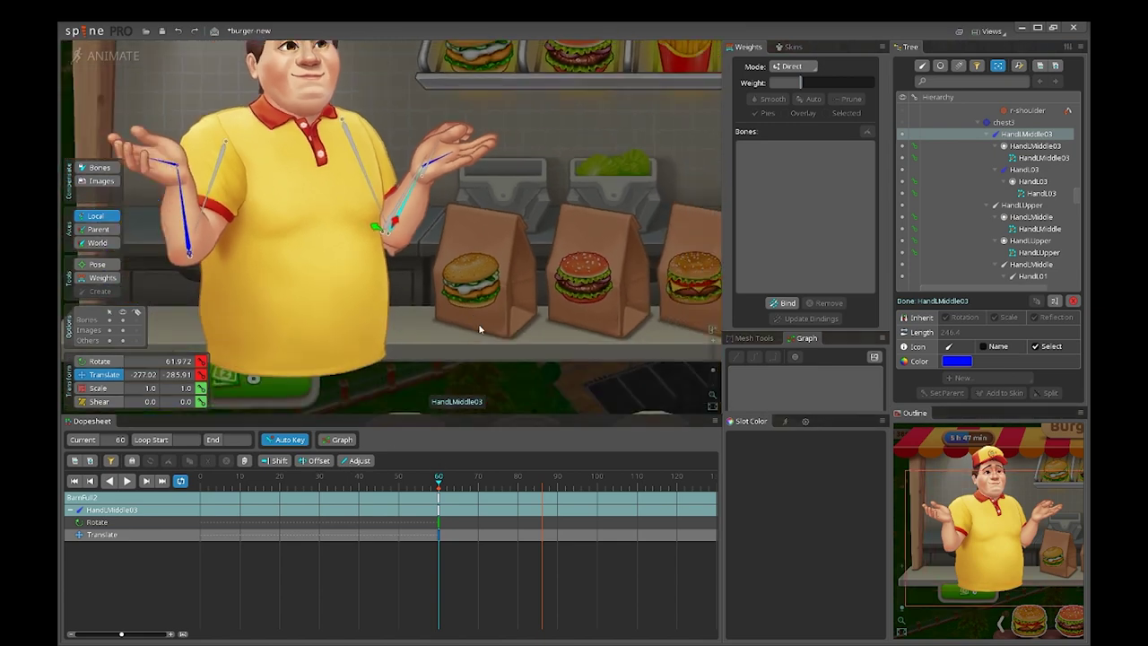
{"action": "left_click_drag", "start_coordinate": [313, 485], "coordinate": [180, 482]}
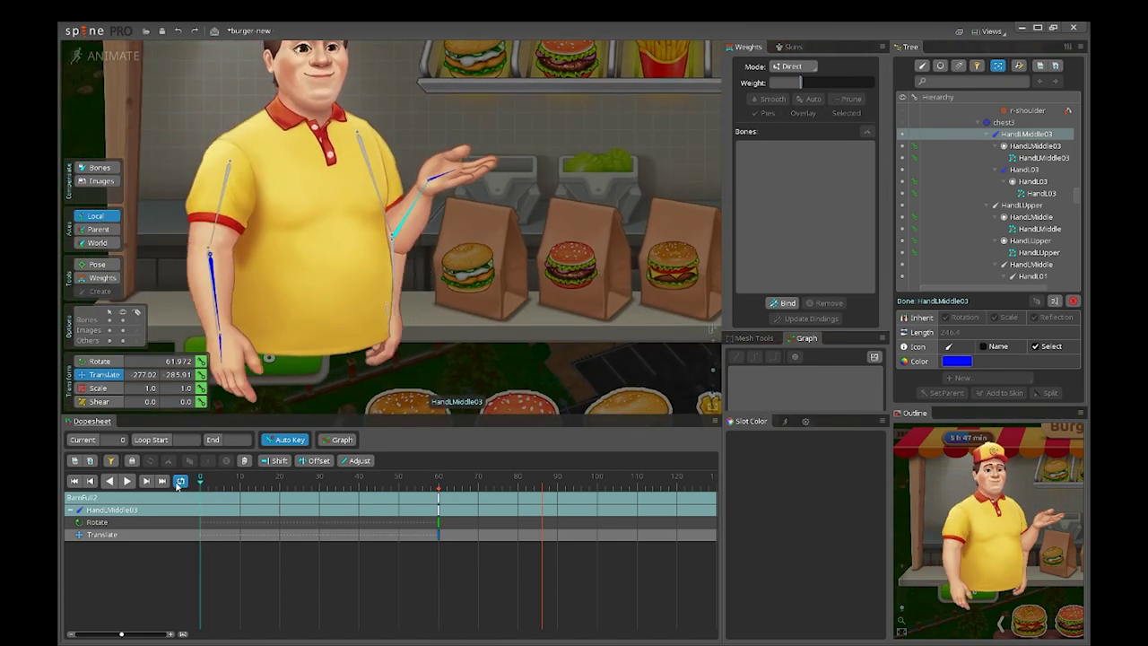
{"action": "scroll", "coordinate": [493, 241], "scroll_direction": "up", "scroll_amount": 2}
{"action": "key", "text": "c"}
{"action": "left_click_drag", "start_coordinate": [491, 248], "coordinate": [175, 397]}
{"action": "left_click_drag", "start_coordinate": [422, 358], "coordinate": [433, 275]}
{"action": "scroll", "coordinate": [430, 275], "scroll_direction": "up", "scroll_amount": 1}
{"action": "key", "text": "v"}
{"action": "left_click_drag", "start_coordinate": [419, 277], "coordinate": [422, 265]}
Step: Rotate and translate the HandL03 bone at frame 0 so its hand overlays the hanging left hand
{"action": "key", "text": "c"}
{"action": "left_click", "coordinate": [350, 258]}
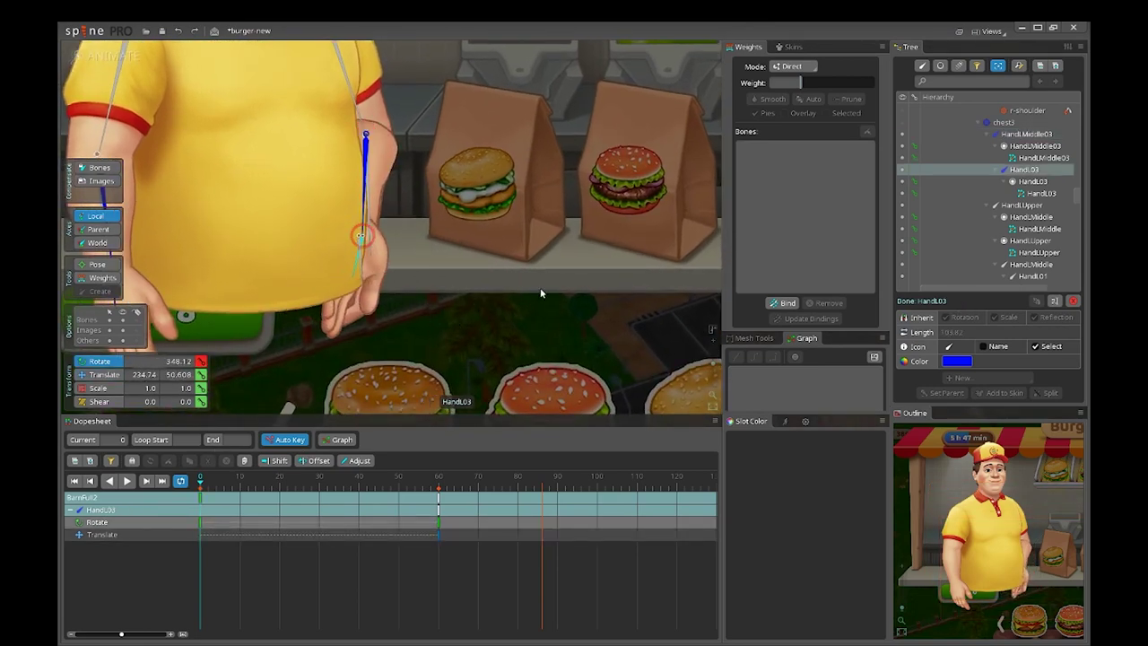
{"action": "scroll", "coordinate": [455, 255], "scroll_direction": "down", "scroll_amount": 2}
{"action": "scroll", "coordinate": [455, 255], "scroll_direction": "down", "scroll_amount": 1}
{"action": "left_click_drag", "start_coordinate": [456, 255], "coordinate": [461, 321]}
{"action": "key", "text": "v"}
{"action": "scroll", "coordinate": [461, 348], "scroll_direction": "down", "scroll_amount": 1}
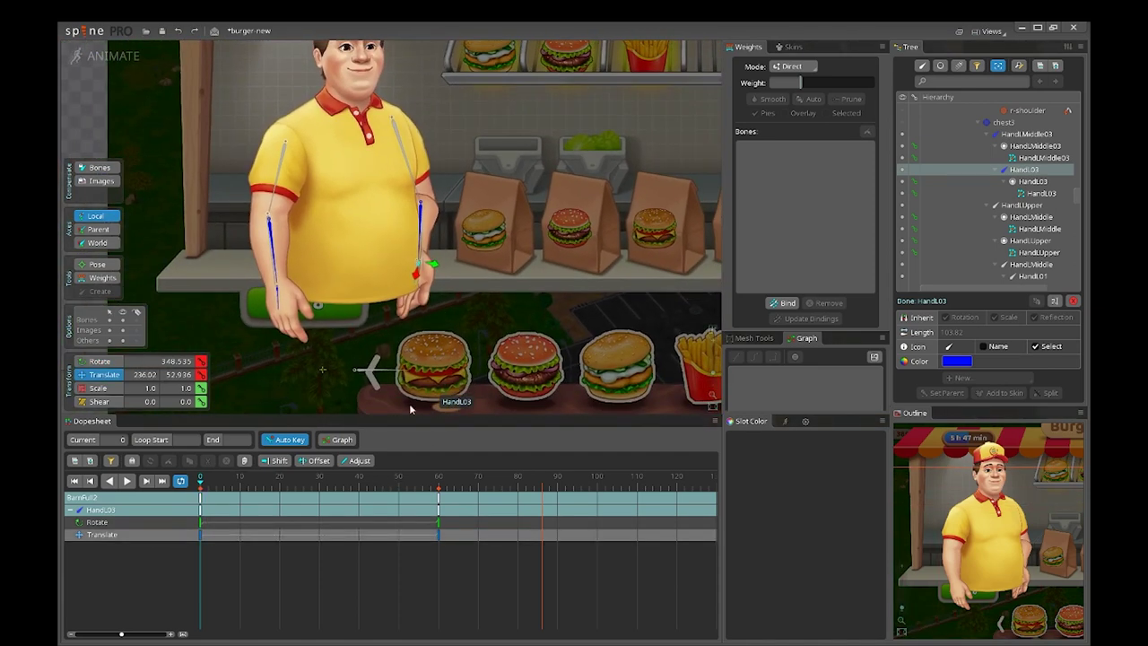
Step: Scrub the timeline and play the animation to review how both left-arm versions move together
{"action": "left_click_drag", "start_coordinate": [208, 482], "coordinate": [433, 497]}
{"action": "key", "text": "d"}
{"action": "scroll", "coordinate": [459, 208], "scroll_direction": "up", "scroll_amount": 1}
{"action": "left_click_drag", "start_coordinate": [459, 208], "coordinate": [463, 278]}
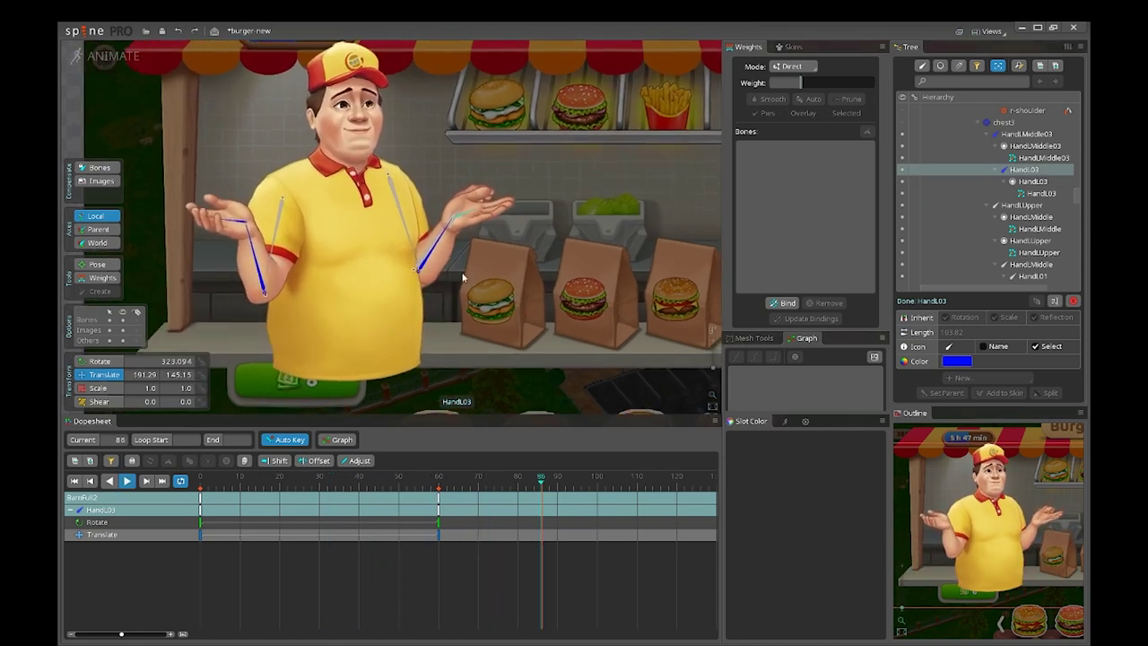
{"action": "scroll", "coordinate": [466, 279], "scroll_direction": "up", "scroll_amount": 2}
{"action": "scroll", "coordinate": [466, 287], "scroll_direction": "down", "scroll_amount": 3}
{"action": "scroll", "coordinate": [455, 280], "scroll_direction": "up", "scroll_amount": 2}
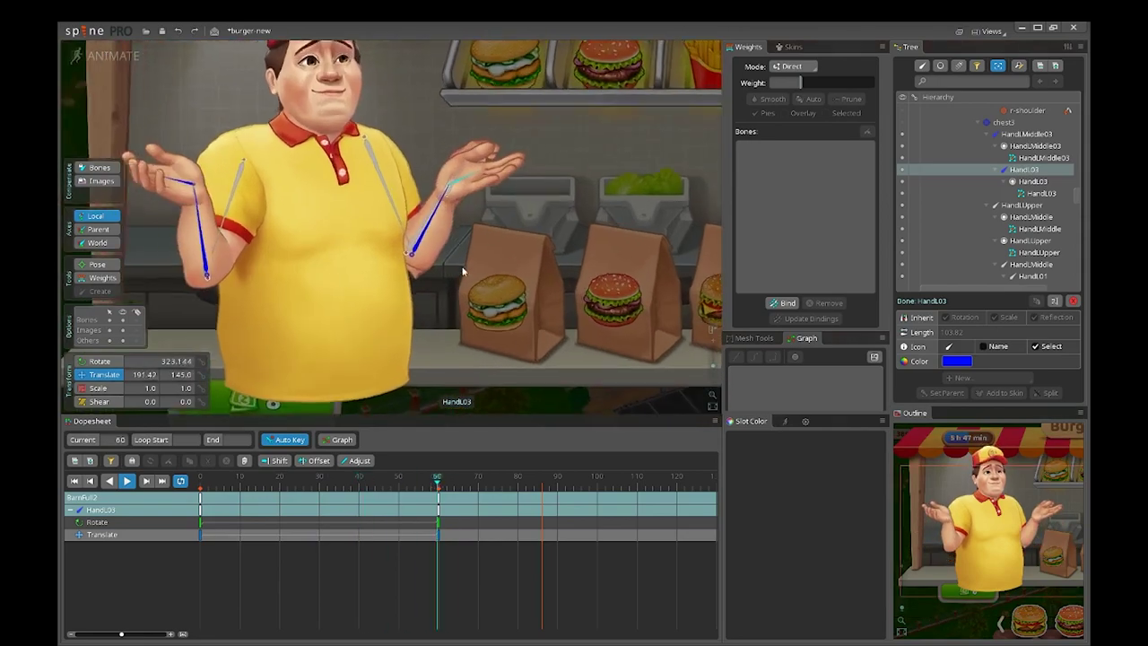
Step: Stop the playback and save the project
{"action": "key", "text": "space"}
{"action": "key", "text": "ctrl+s"}
{"action": "scroll", "coordinate": [485, 260], "scroll_direction": "up", "scroll_amount": 3}
{"action": "scroll", "coordinate": [499, 267], "scroll_direction": "down", "scroll_amount": 4}
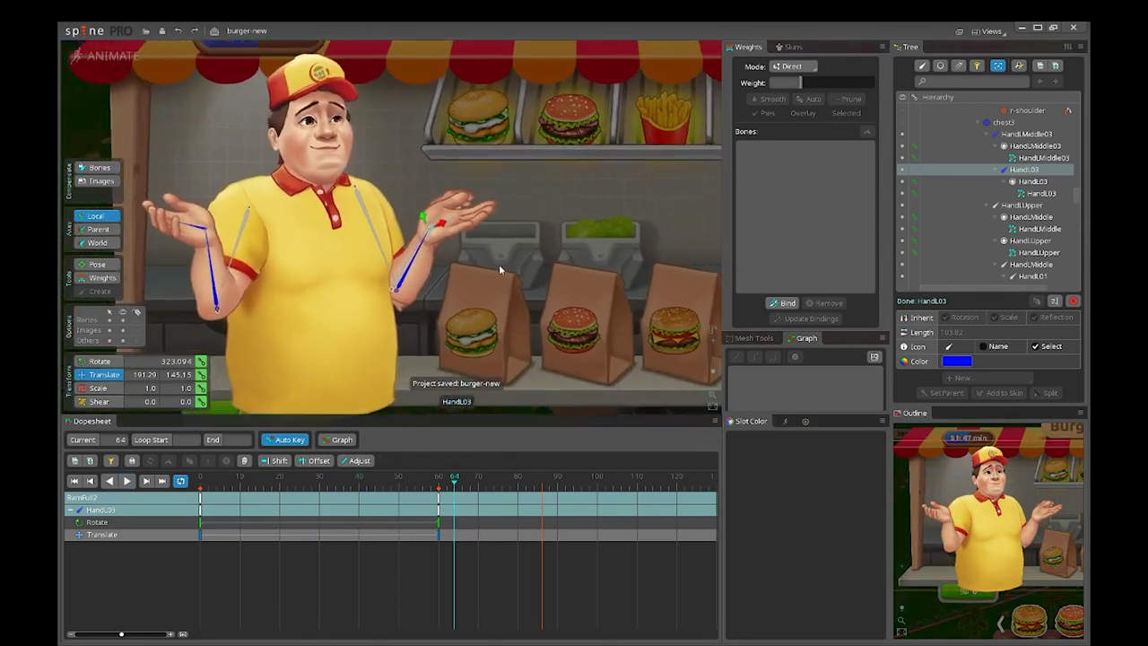
Step: At frame 0, select the HandLMiddle03 and HandL03 meshes and set their slot color alpha to 0
{"action": "left_click", "coordinate": [458, 215]}
{"action": "scroll", "coordinate": [485, 319], "scroll_direction": "up", "scroll_amount": 3}
{"action": "scroll", "coordinate": [477, 287], "scroll_direction": "down", "scroll_amount": 2}
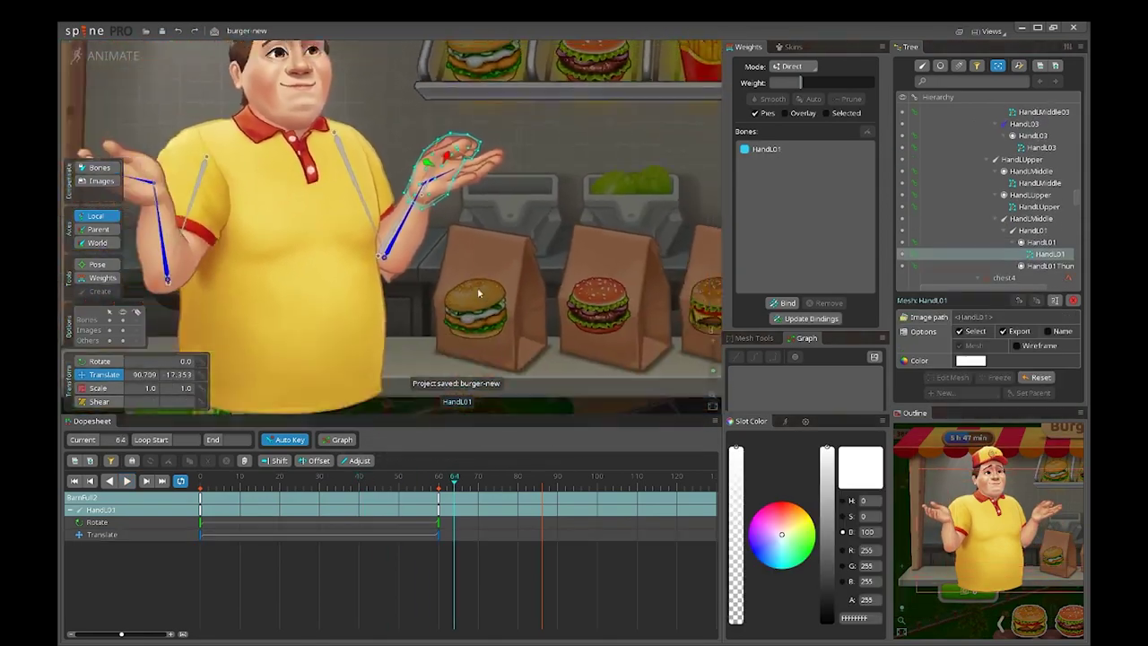
{"action": "scroll", "coordinate": [477, 287], "scroll_direction": "down", "scroll_amount": 2}
{"action": "left_click_drag", "start_coordinate": [309, 485], "coordinate": [200, 485]}
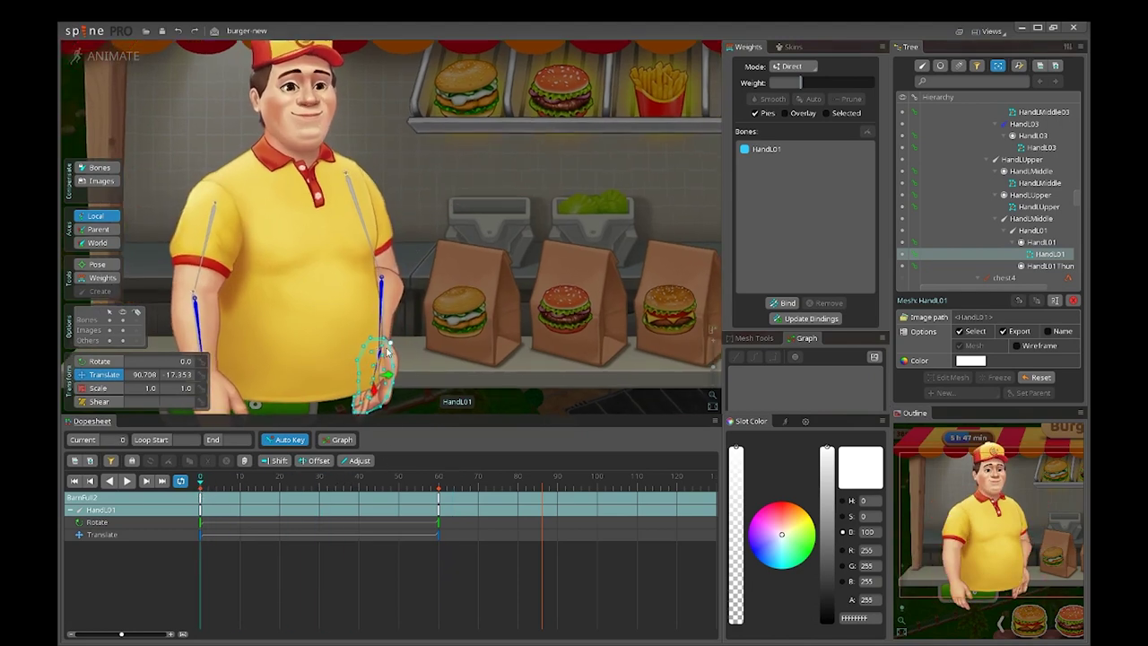
{"action": "scroll", "coordinate": [407, 284], "scroll_direction": "up", "scroll_amount": 3}
{"action": "left_click", "coordinate": [405, 283]}
{"action": "left_click_drag", "start_coordinate": [404, 373], "coordinate": [397, 302]}
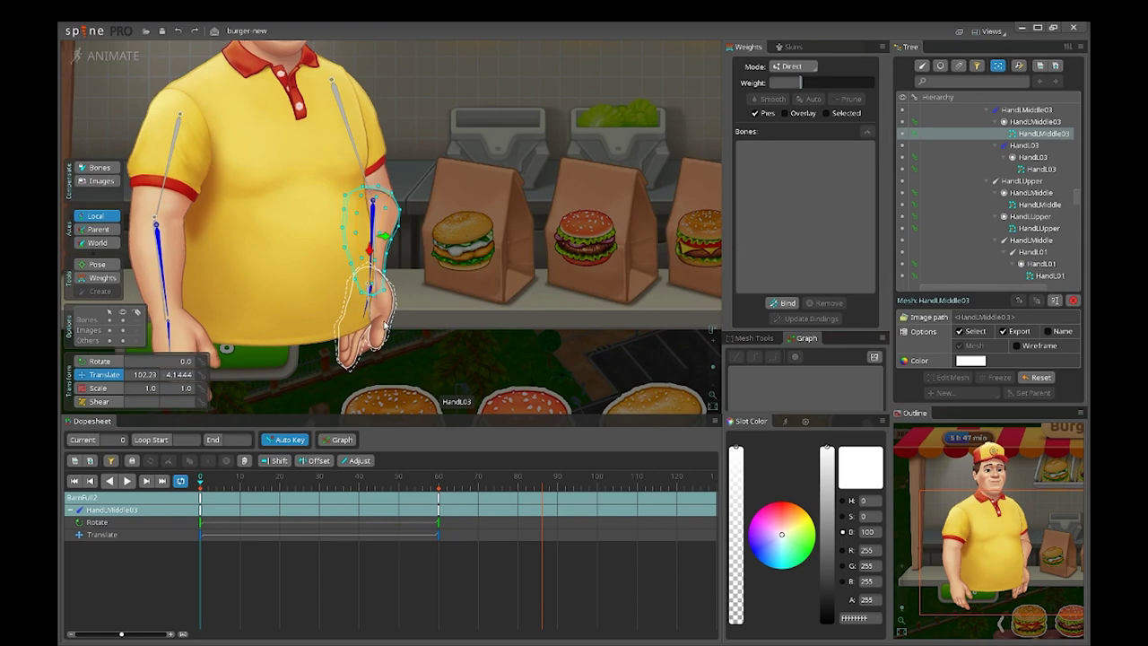
{"action": "left_click", "coordinate": [390, 312], "text": "ctrl"}
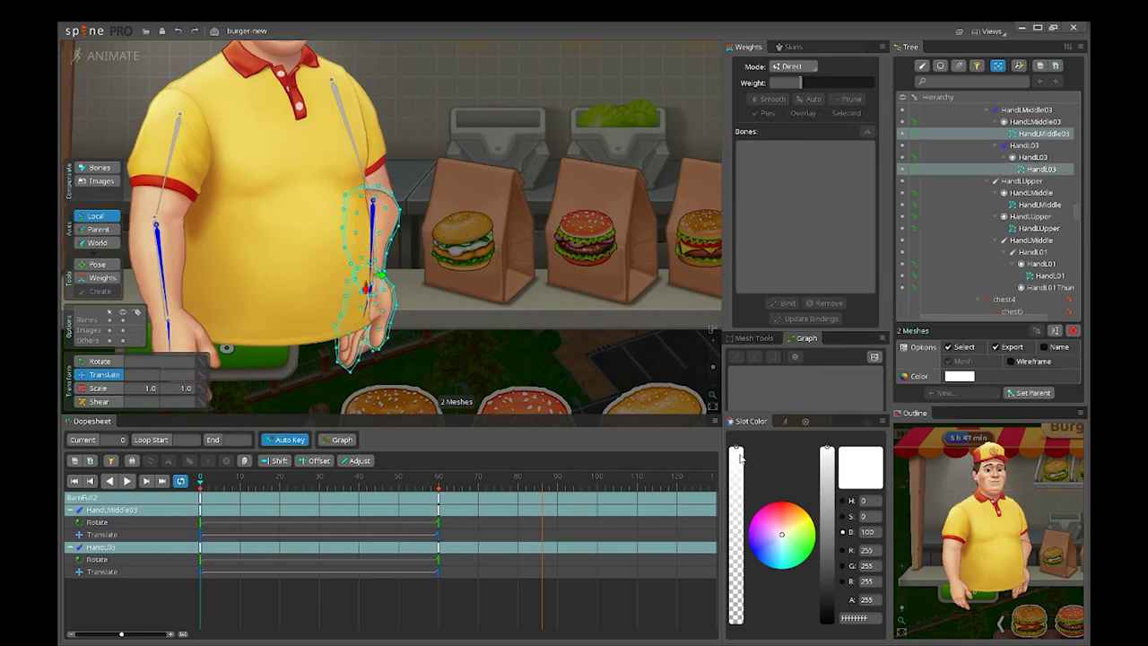
{"action": "left_click_drag", "start_coordinate": [739, 457], "coordinate": [734, 633]}
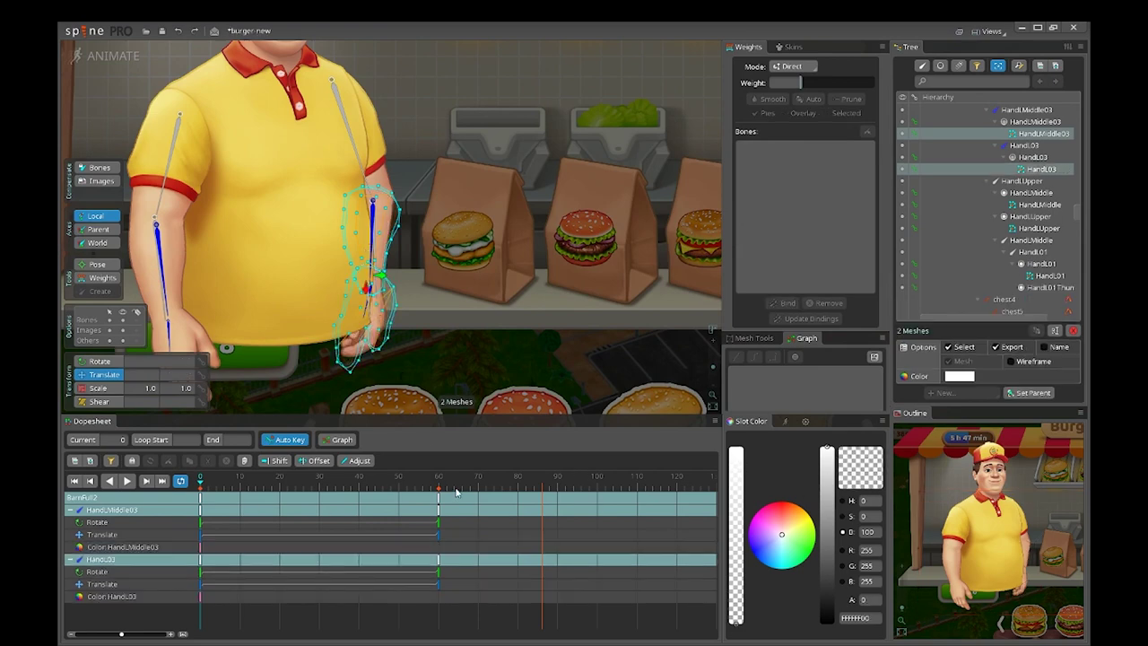
Step: Set the slot color alpha of the HandLMiddle03 and HandL03 meshes to 255 at frame 60
{"action": "left_click", "coordinate": [439, 496]}
{"action": "left_click_drag", "start_coordinate": [739, 489], "coordinate": [739, 336]}
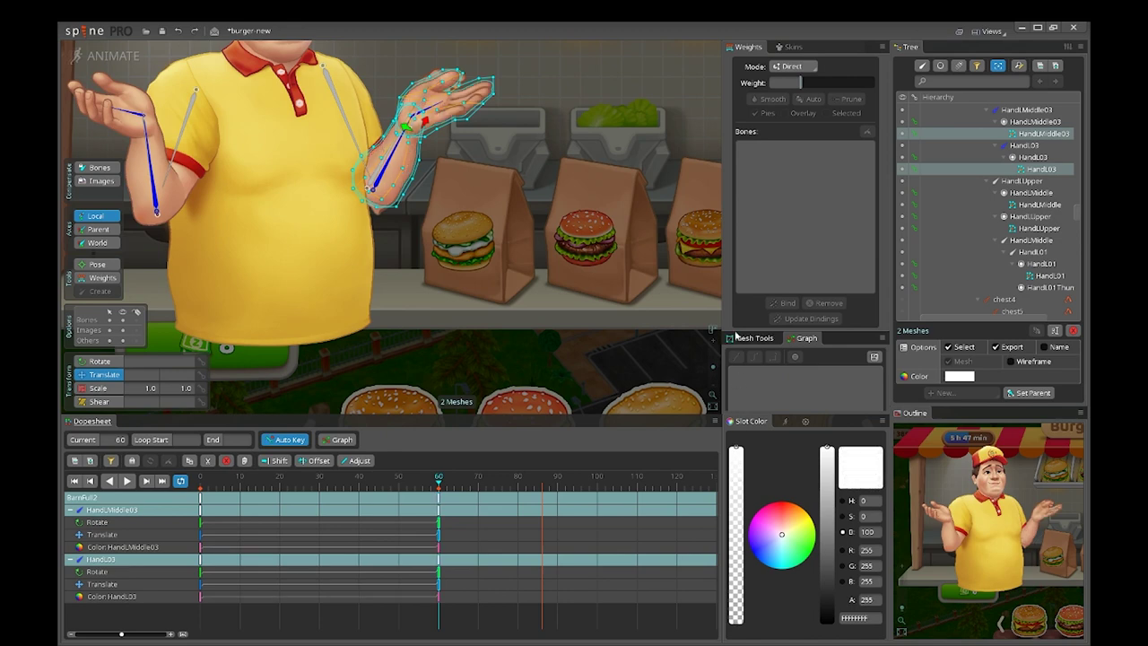
{"action": "left_click_drag", "start_coordinate": [521, 205], "coordinate": [529, 293]}
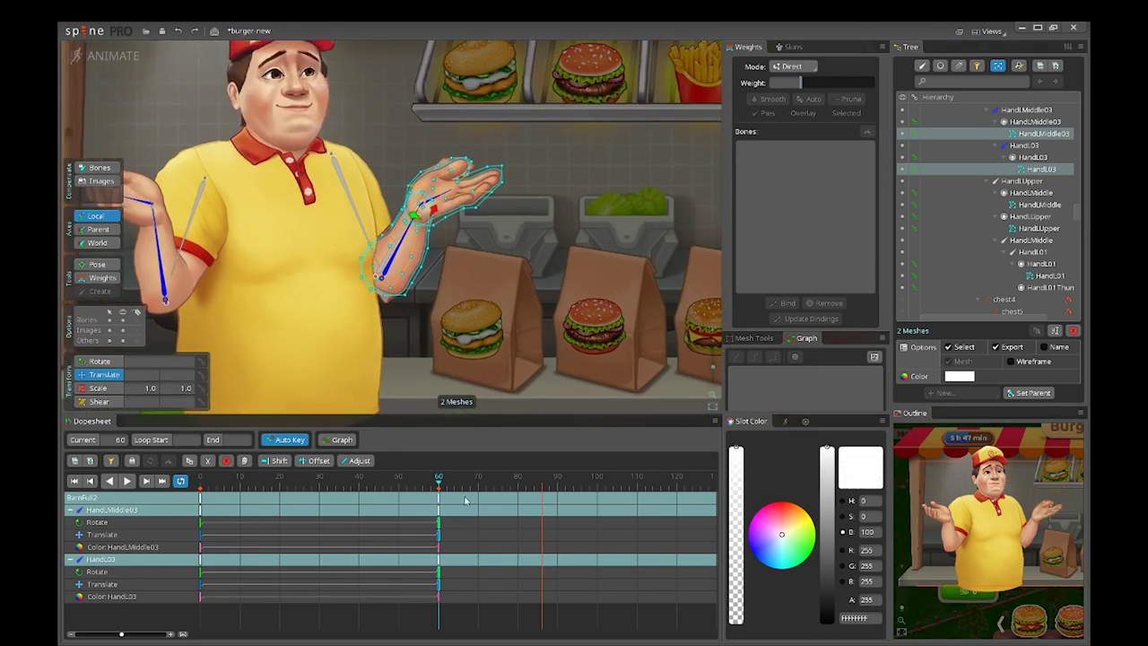
Step: Select the HandL01 and HandLMiddle meshes and key their slot color alpha at 255 on frame 0 and 0 on frame 60
{"action": "left_click", "coordinate": [442, 164]}
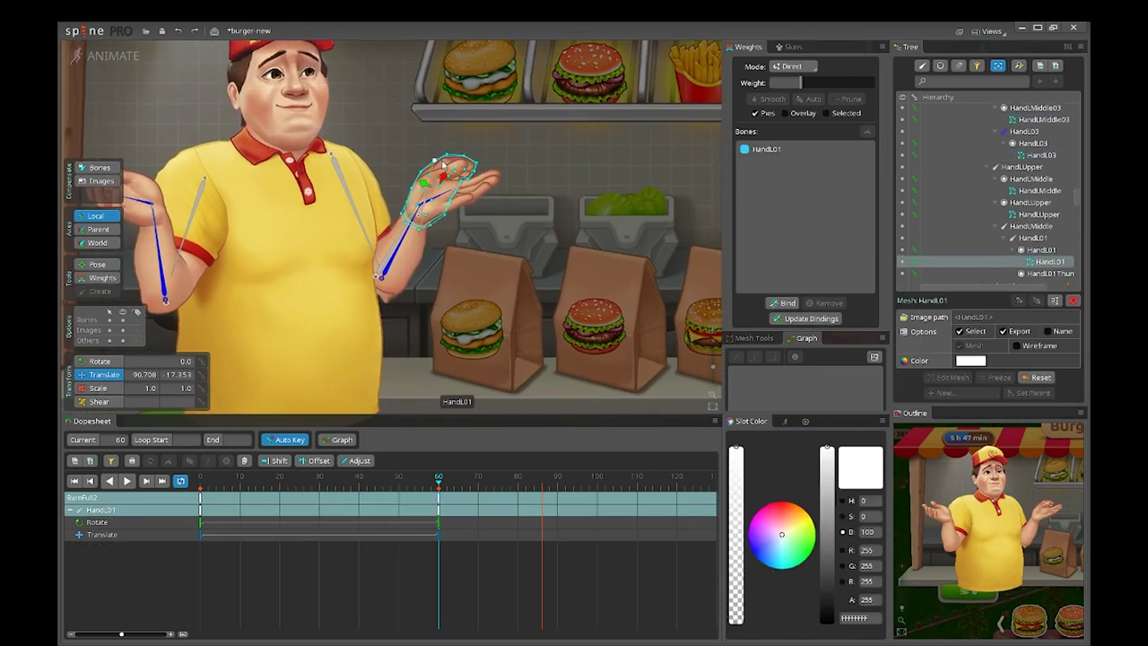
{"action": "left_click", "coordinate": [395, 309], "text": "ctrl"}
{"action": "left_click", "coordinate": [198, 496]}
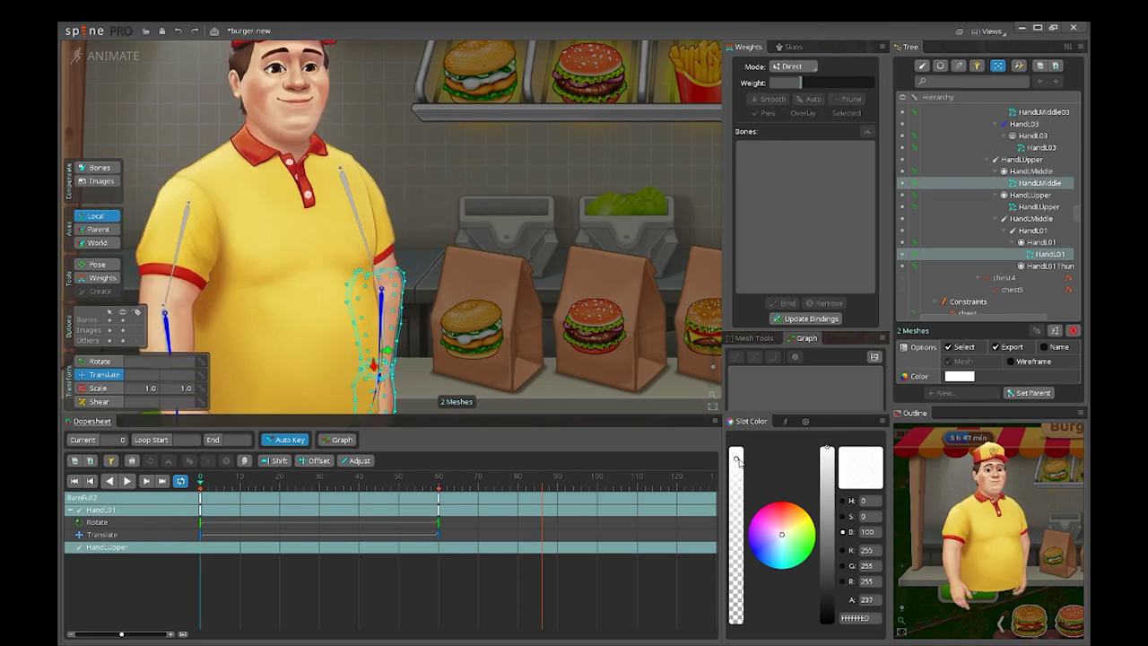
{"action": "left_click_drag", "start_coordinate": [735, 459], "coordinate": [735, 449]}
{"action": "left_click", "coordinate": [441, 498]}
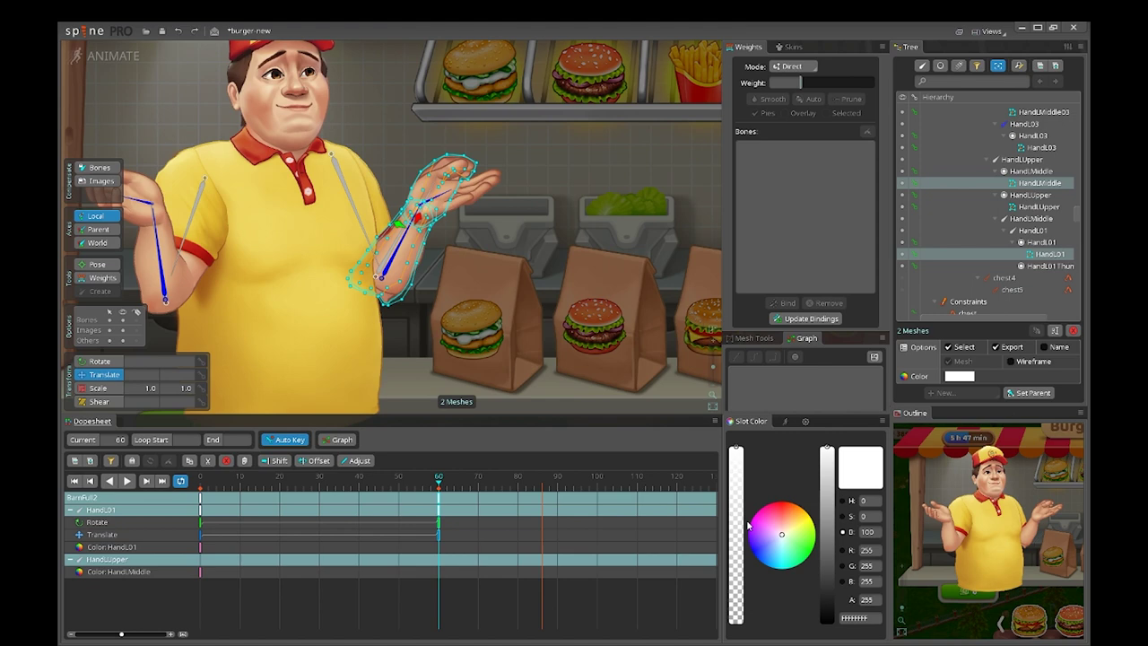
{"action": "left_click_drag", "start_coordinate": [740, 457], "coordinate": [747, 642]}
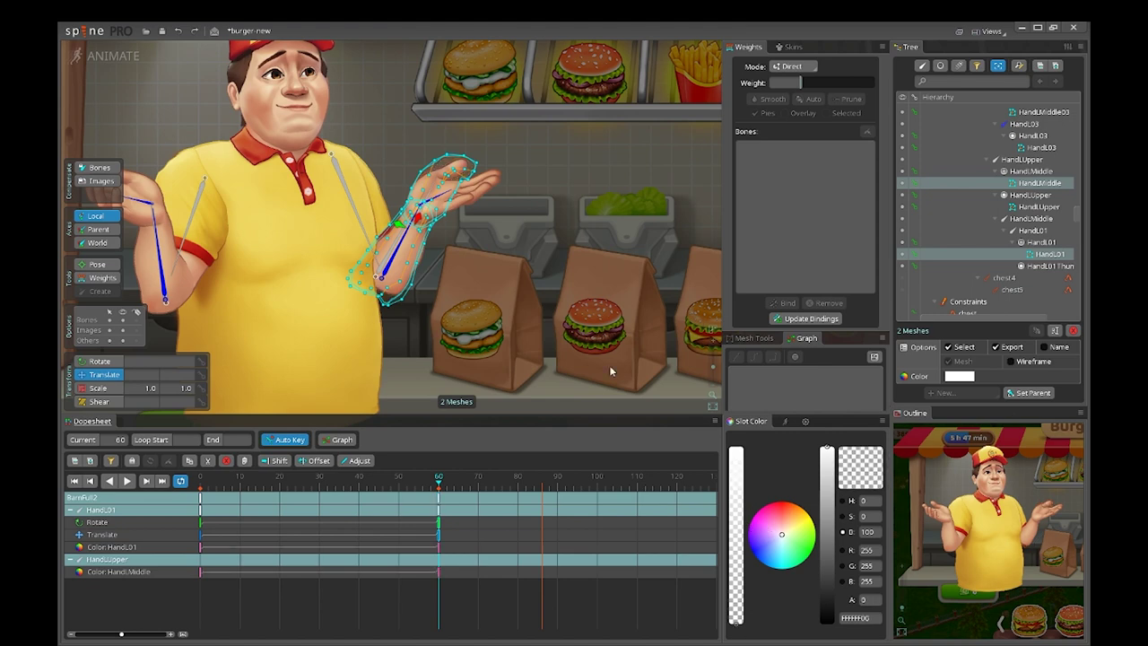
Step: Scrub the timeline to frame 60 to review the crossfade between the left-arm versions, and clear the selection
{"action": "left_click_drag", "start_coordinate": [302, 482], "coordinate": [439, 498]}
{"action": "key", "text": "space"}
{"action": "scroll", "coordinate": [468, 330], "scroll_direction": "down", "scroll_amount": 3}
{"action": "scroll", "coordinate": [477, 246], "scroll_direction": "up", "scroll_amount": 5}
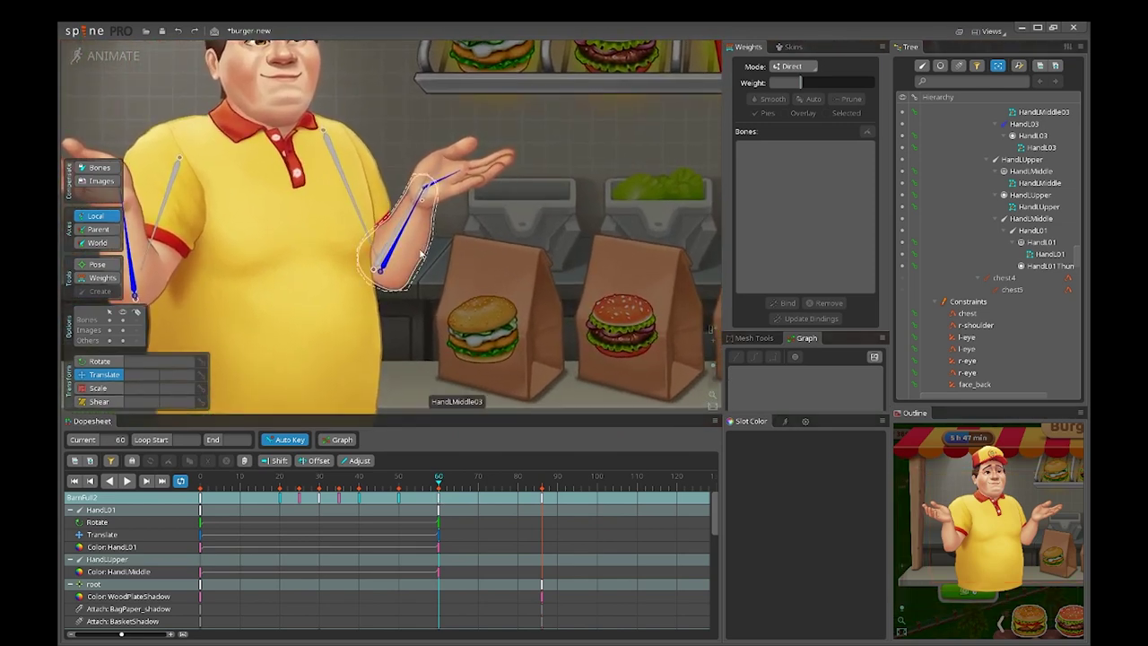
Step: Scrub to frame 25, inspect the half-transparent HandLMiddle03 forearm mesh, and clear the selection
{"action": "left_click_drag", "start_coordinate": [287, 485], "coordinate": [299, 479]}
{"action": "scroll", "coordinate": [421, 367], "scroll_direction": "up", "scroll_amount": 1}
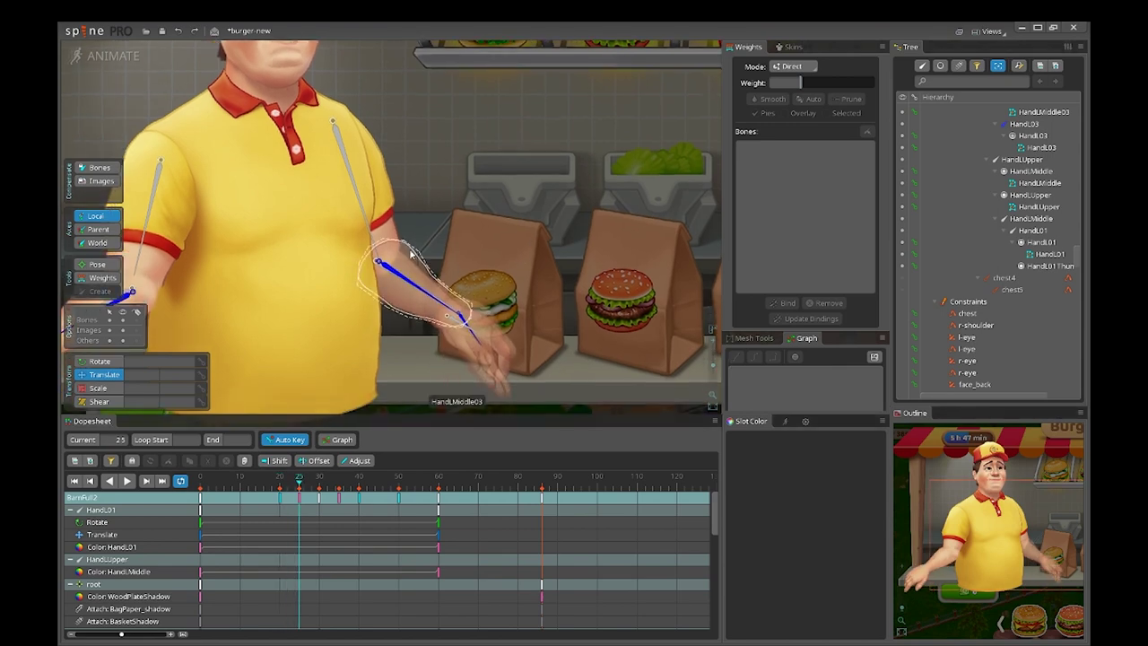
{"action": "left_click", "coordinate": [436, 243]}
{"action": "scroll", "coordinate": [438, 215], "scroll_direction": "up", "scroll_amount": 1}
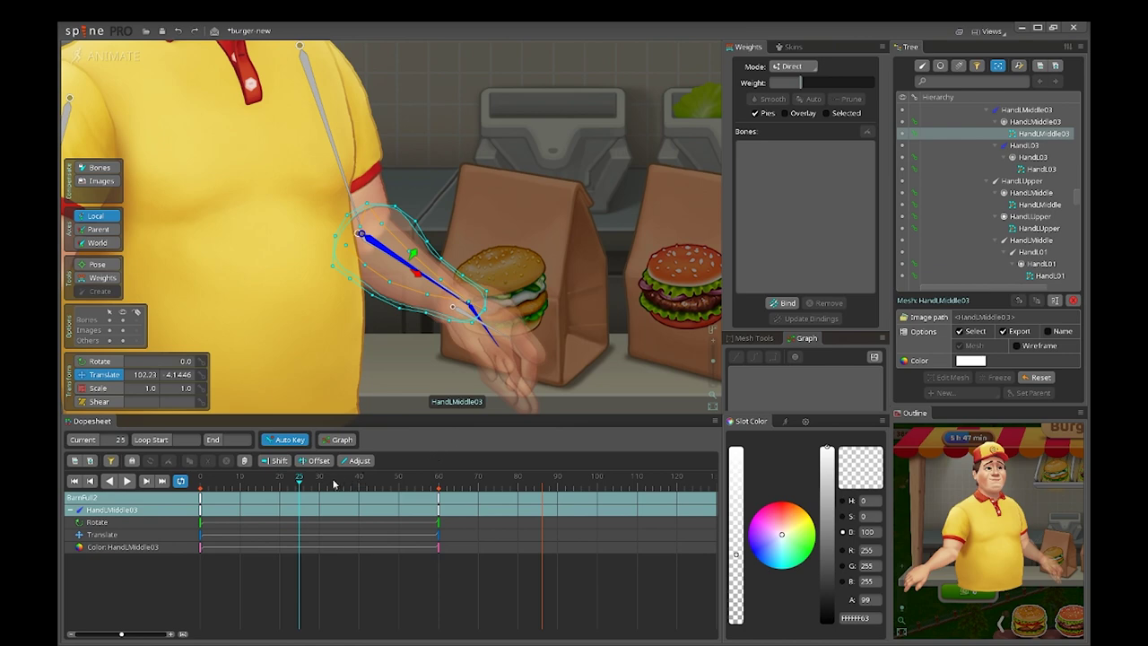
{"action": "mouse_move", "coordinate": [299, 485]}
{"action": "left_mouse_down"}
{"action": "mouse_move", "coordinate": [278, 485]}
{"action": "mouse_move", "coordinate": [336, 484]}
{"action": "mouse_move", "coordinate": [300, 482]}
{"action": "left_mouse_up"}
{"action": "scroll", "coordinate": [427, 329], "scroll_direction": "down", "scroll_amount": 3}
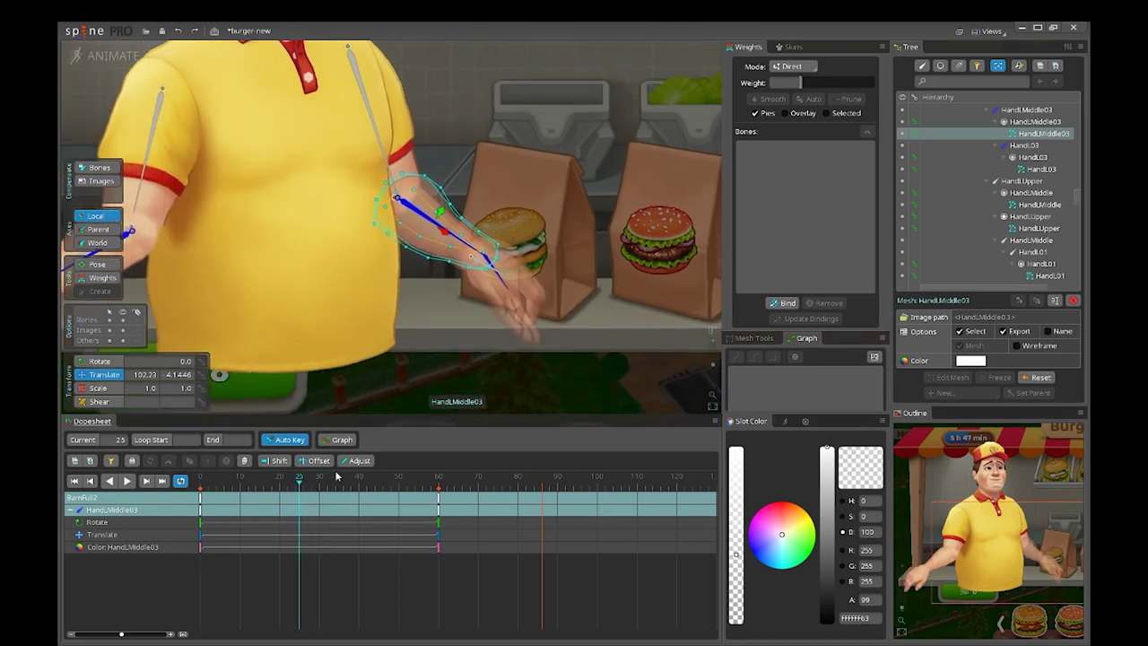
{"action": "key", "text": "Escape"}
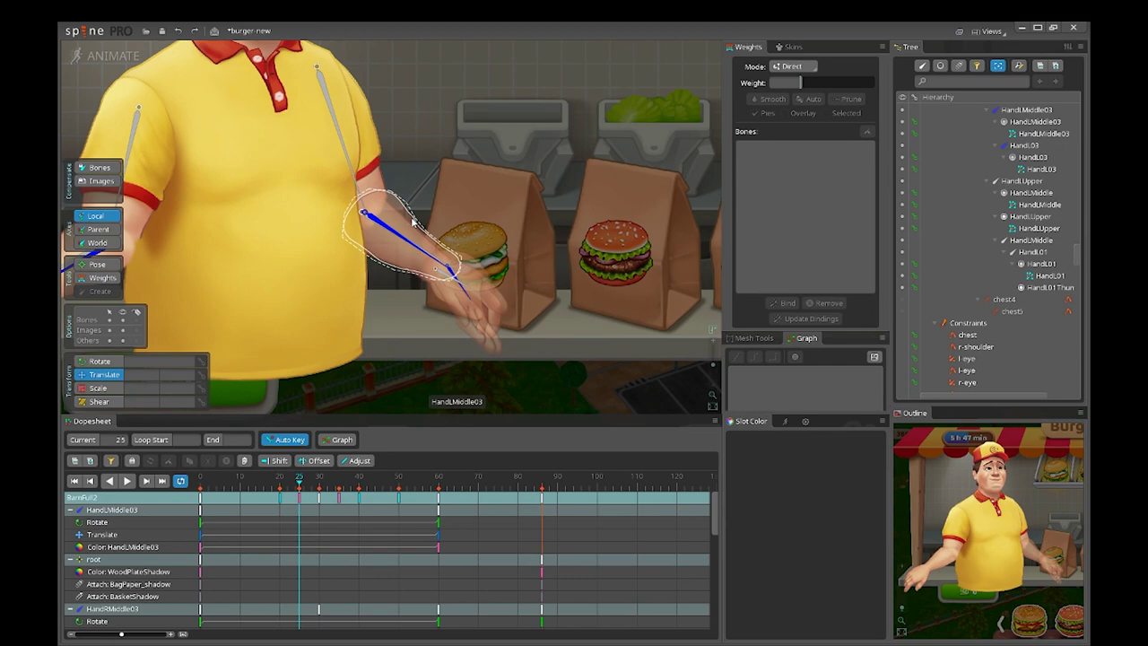
Step: Select the HandLMiddle03 and HandL03 meshes and move their end color keys from frame 60 to frame 30
{"action": "left_click", "coordinate": [413, 222]}
{"action": "left_click", "coordinate": [476, 258], "text": "ctrl"}
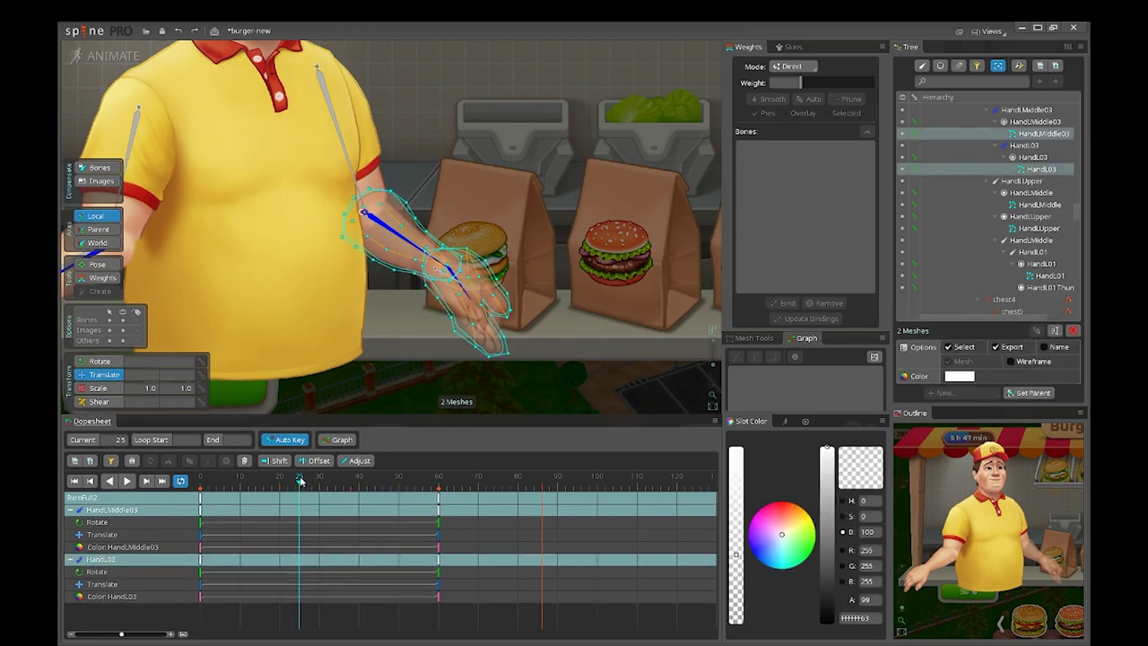
{"action": "left_click_drag", "start_coordinate": [301, 482], "coordinate": [321, 483]}
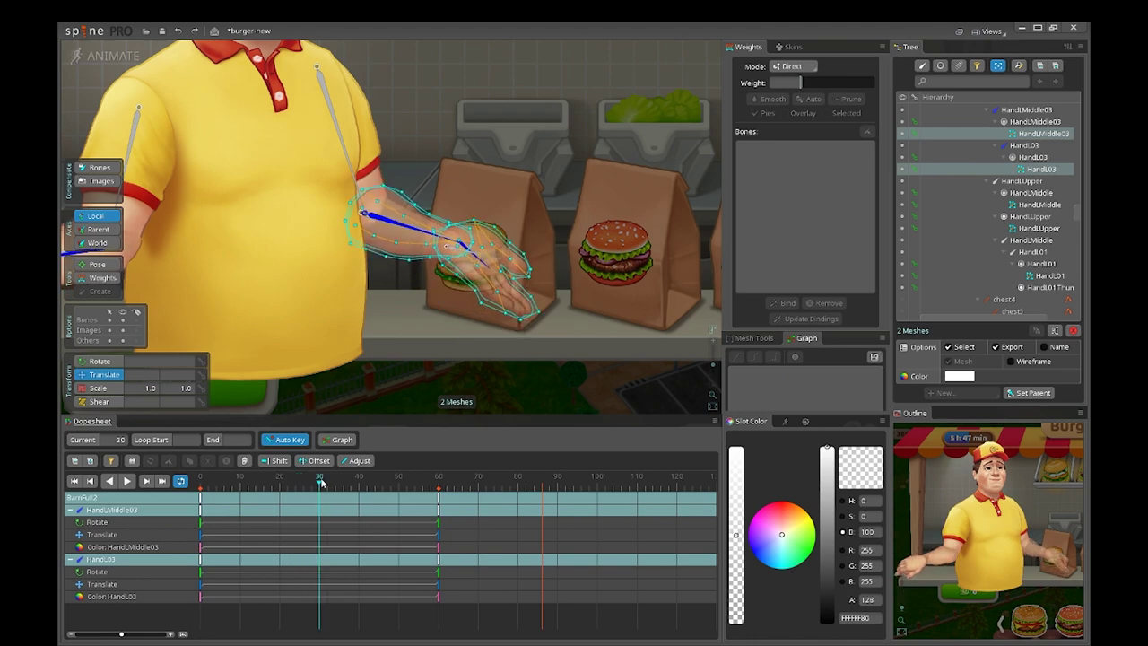
{"action": "left_click_drag", "start_coordinate": [441, 547], "coordinate": [328, 549]}
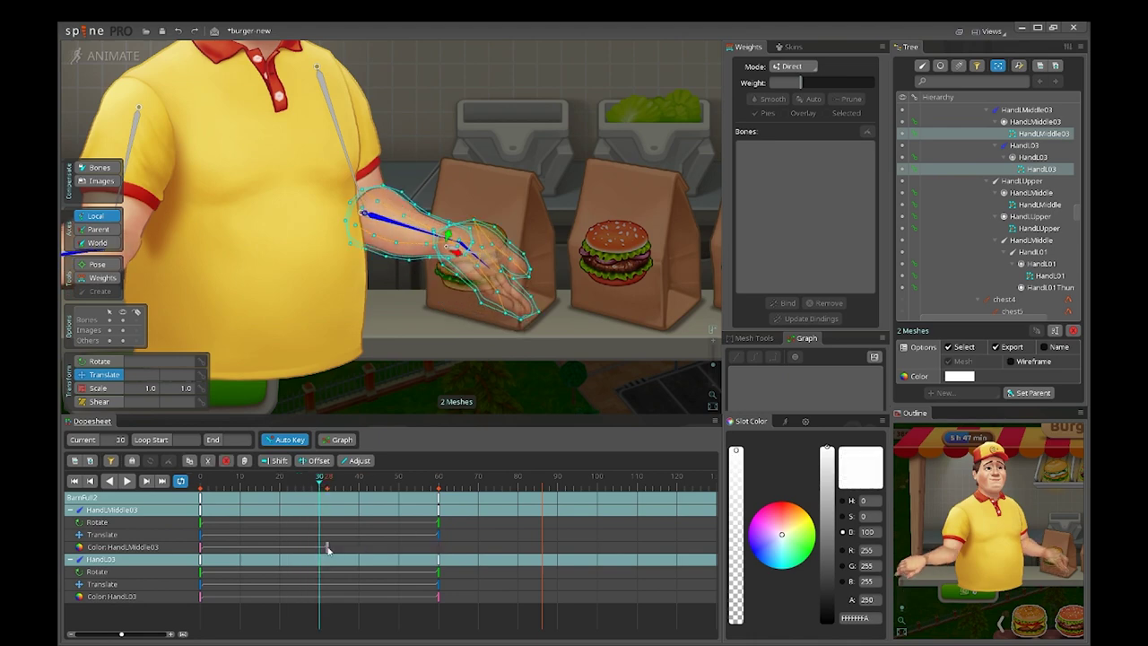
{"action": "left_click_drag", "start_coordinate": [439, 598], "coordinate": [325, 596]}
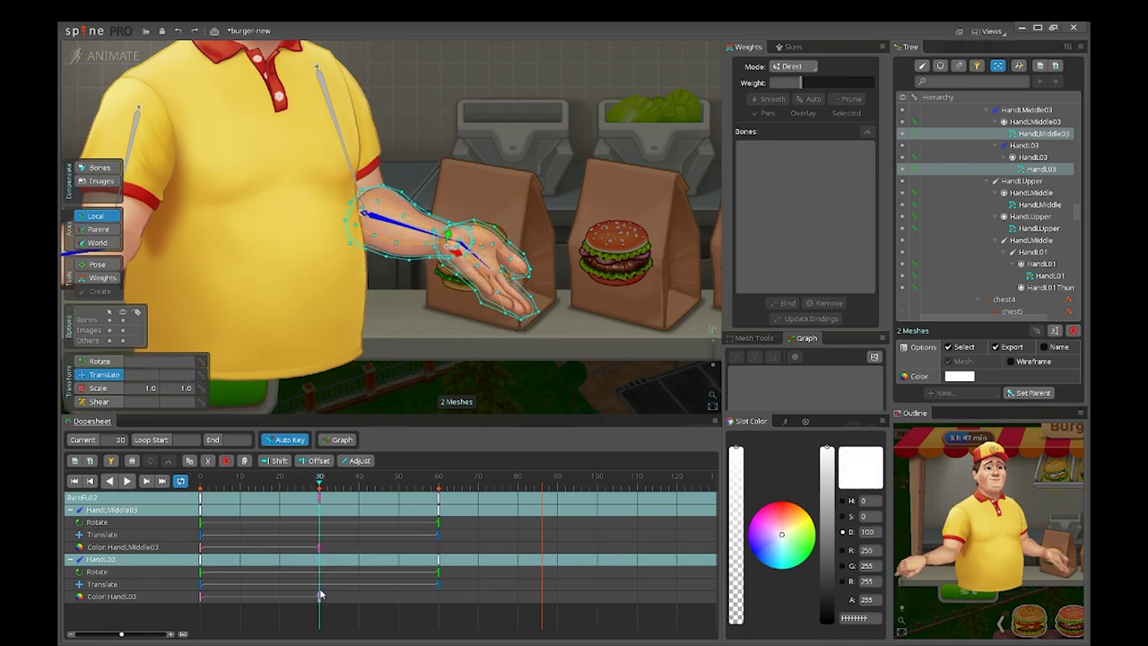
Step: Move the starting color keys of HandLMiddle03 and HandL03 to frame 25, and check the arm at frame 30
{"action": "left_click_drag", "start_coordinate": [208, 551], "coordinate": [299, 553]}
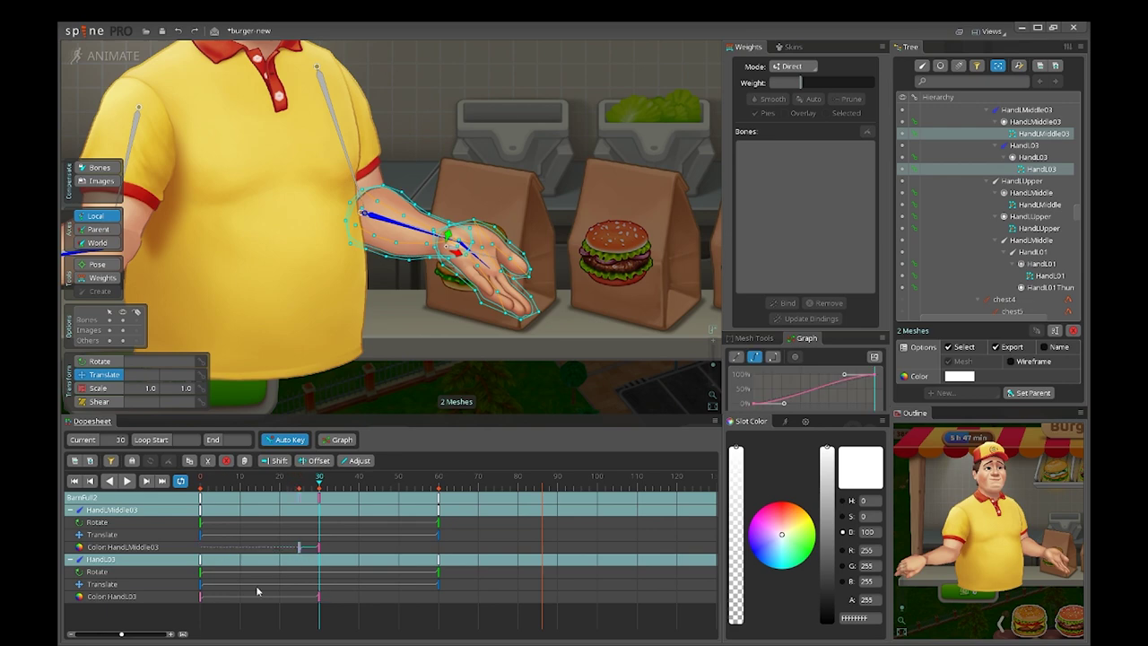
{"action": "left_click_drag", "start_coordinate": [201, 598], "coordinate": [296, 595]}
{"action": "scroll", "coordinate": [438, 344], "scroll_direction": "up", "scroll_amount": 2}
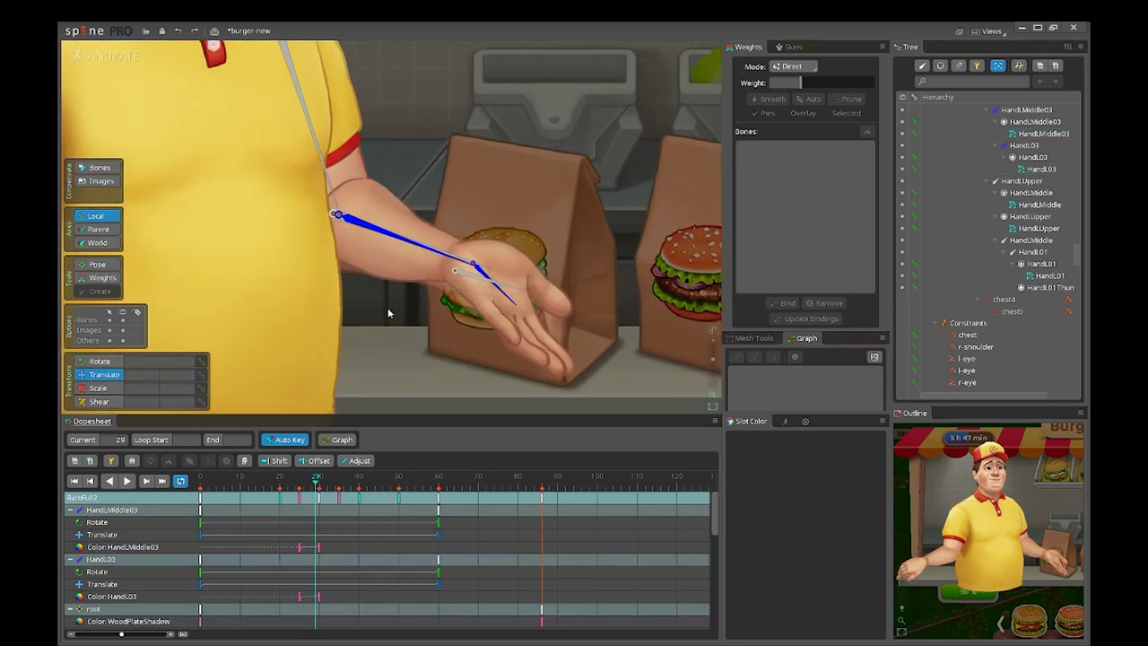
{"action": "mouse_move", "coordinate": [315, 485]}
{"action": "left_mouse_down"}
{"action": "mouse_move", "coordinate": [300, 482]}
{"action": "mouse_move", "coordinate": [320, 487]}
{"action": "left_mouse_up"}
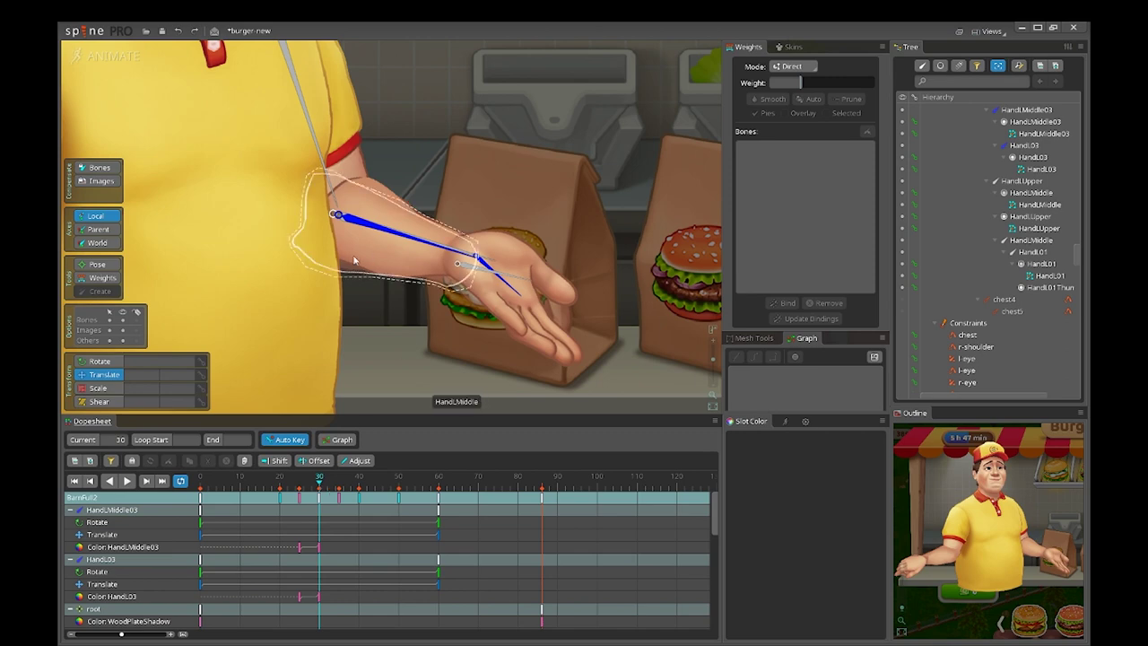
{"action": "left_click", "coordinate": [407, 270]}
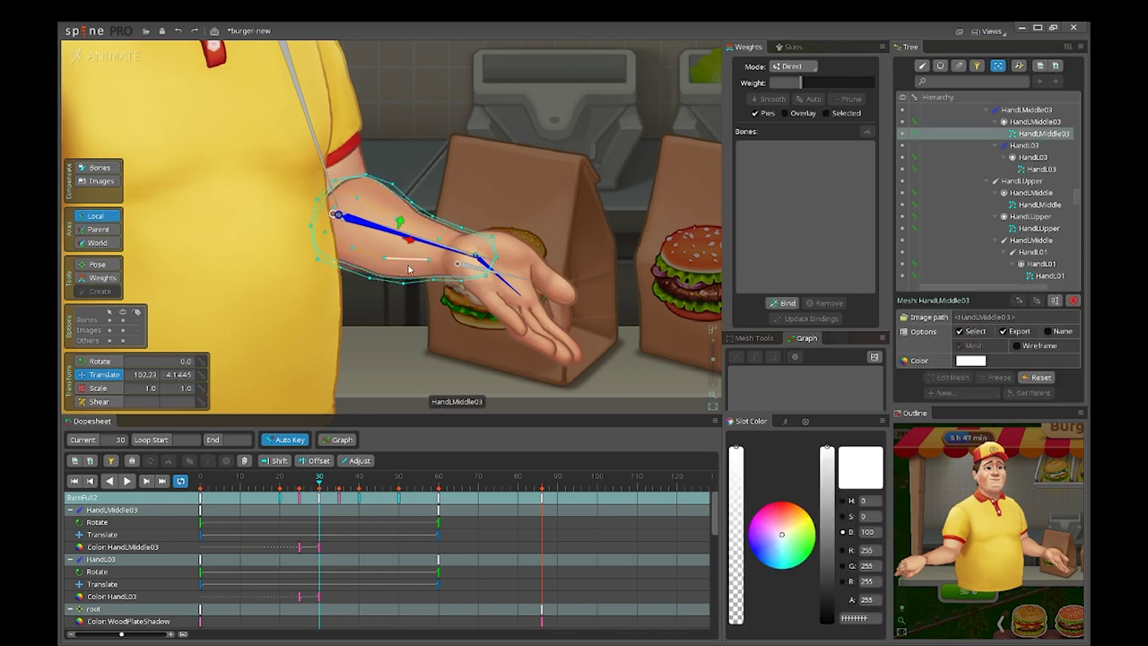
{"action": "left_click", "coordinate": [561, 276], "text": "ctrl"}
{"action": "mouse_move", "coordinate": [322, 488]}
{"action": "left_mouse_down"}
{"action": "mouse_move", "coordinate": [309, 484]}
{"action": "mouse_move", "coordinate": [320, 482]}
{"action": "left_mouse_up"}
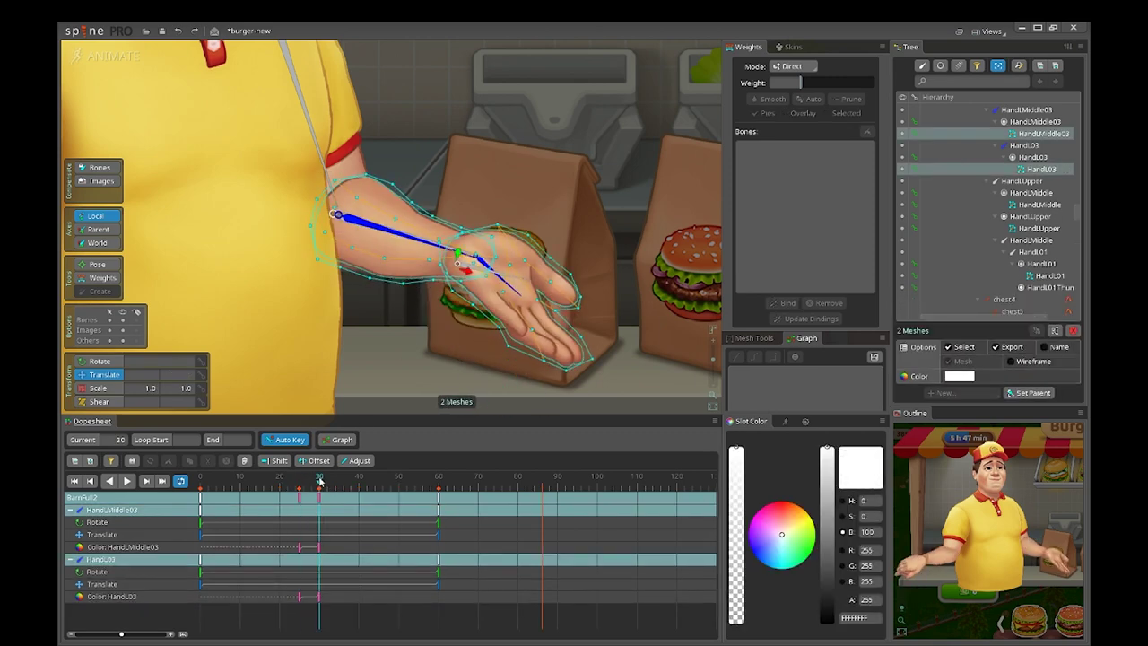
{"action": "key", "text": "space"}
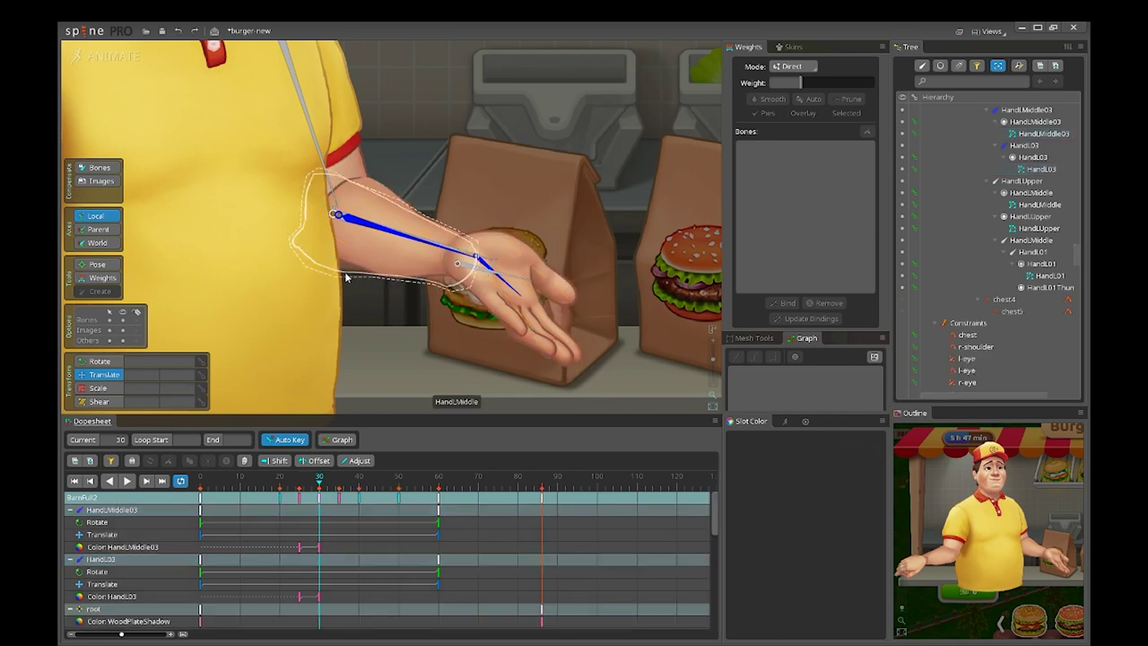
Step: Select the HandLMiddle and HandL01 meshes and move their end color keys to frame 35
{"action": "left_click", "coordinate": [346, 277]}
{"action": "left_click", "coordinate": [474, 317], "text": "ctrl"}
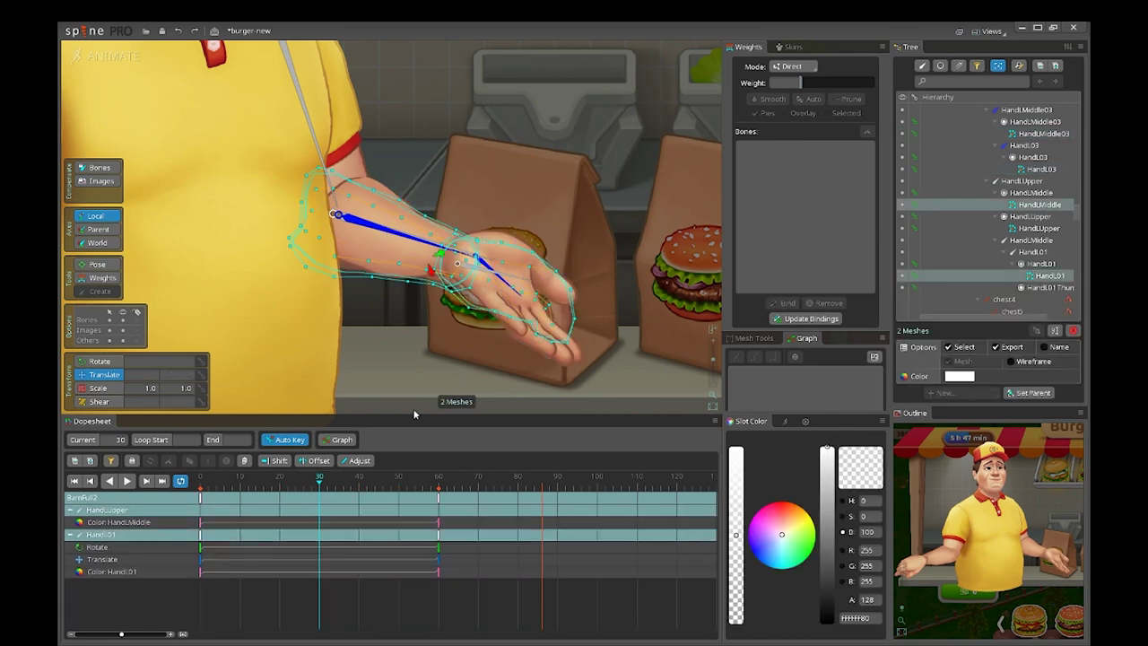
{"action": "left_click_drag", "start_coordinate": [443, 525], "coordinate": [340, 522]}
{"action": "left_click_drag", "start_coordinate": [435, 577], "coordinate": [368, 576]}
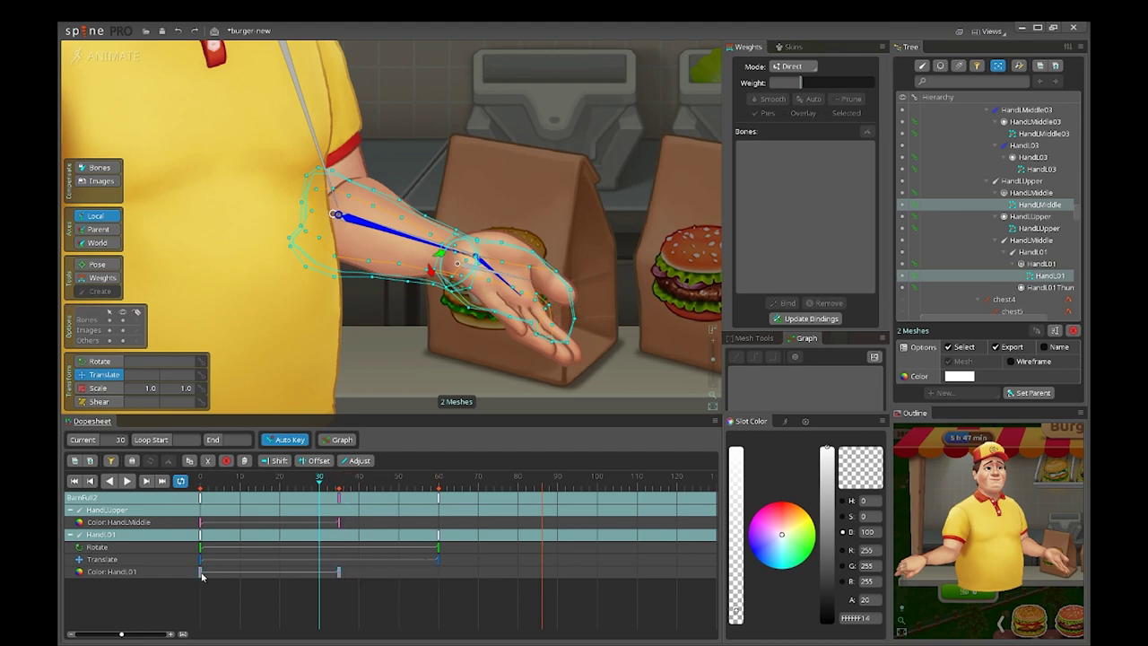
Step: Move the starting color keys of HandL01 and HandLMiddle to frame 30, and scrub through the crossfade to check it
{"action": "left_click_drag", "start_coordinate": [201, 576], "coordinate": [319, 577]}
{"action": "left_click_drag", "start_coordinate": [201, 523], "coordinate": [305, 614]}
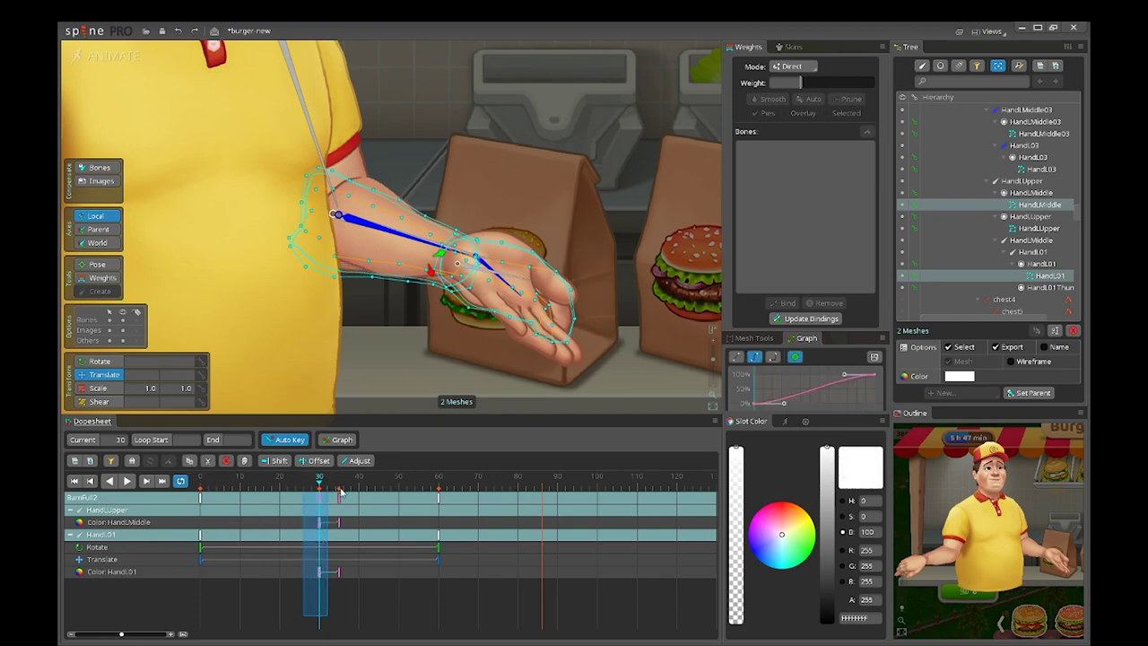
{"action": "left_click", "coordinate": [341, 501]}
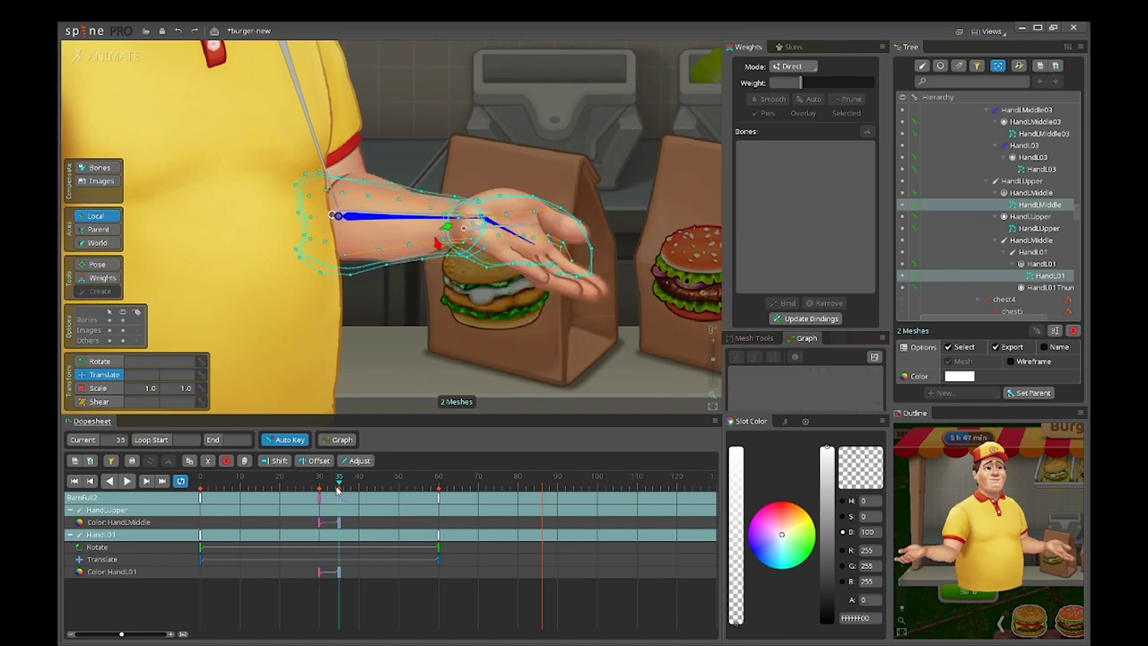
{"action": "left_click_drag", "start_coordinate": [338, 489], "coordinate": [296, 487]}
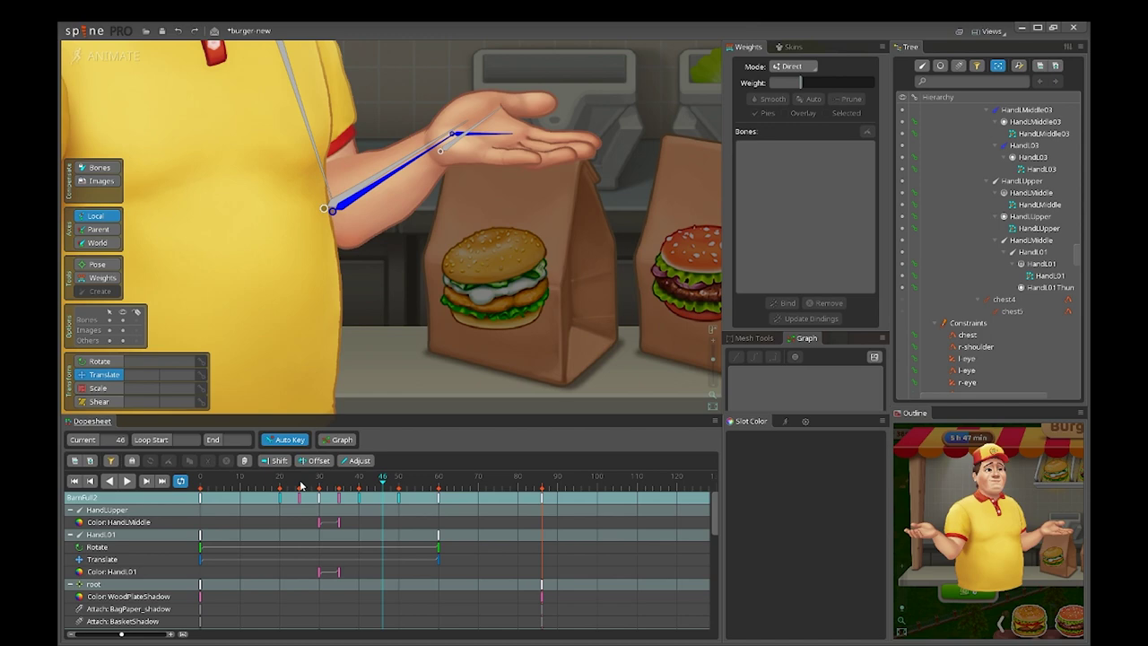
{"action": "left_click_drag", "start_coordinate": [301, 486], "coordinate": [269, 482]}
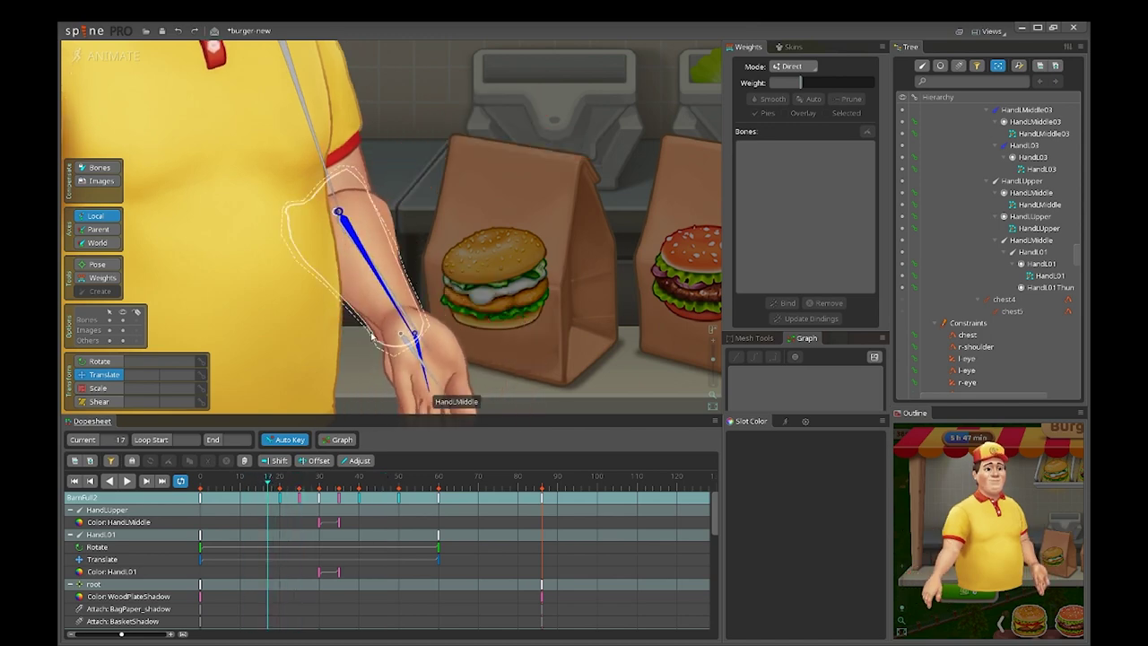
Step: Copy the frame 25 color keys of the HandL03 and HandLMiddle03 meshes and paste them at frame 0
{"action": "left_click", "coordinate": [387, 376]}
{"action": "left_click", "coordinate": [387, 377], "text": "ctrl"}
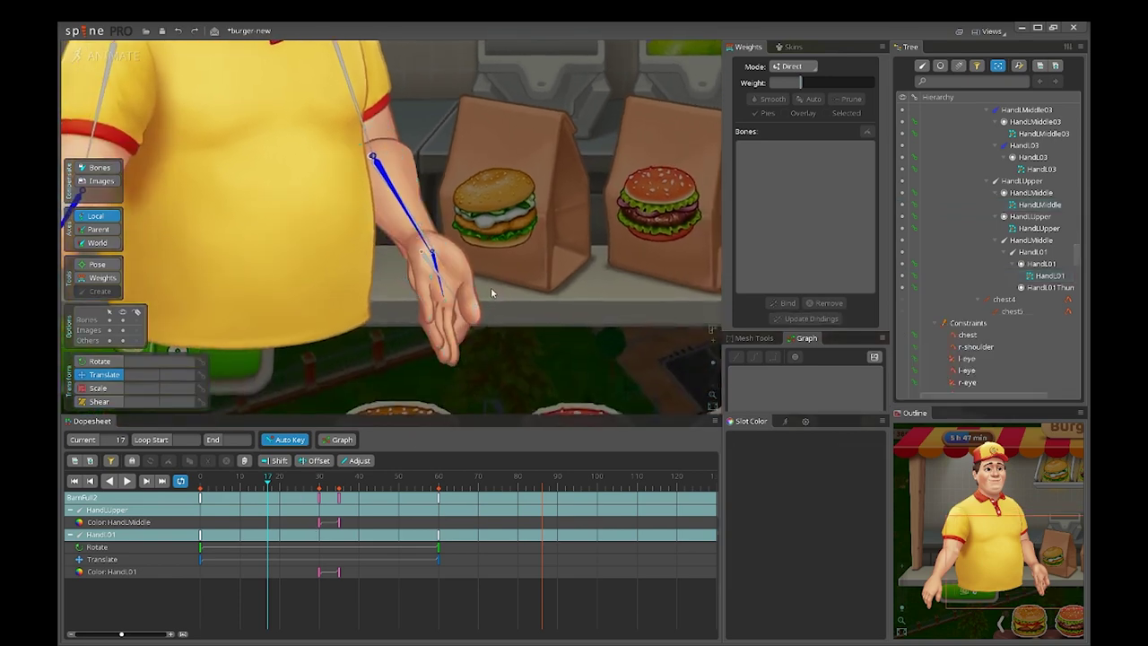
{"action": "left_click", "coordinate": [474, 262]}
{"action": "left_click", "coordinate": [473, 260]}
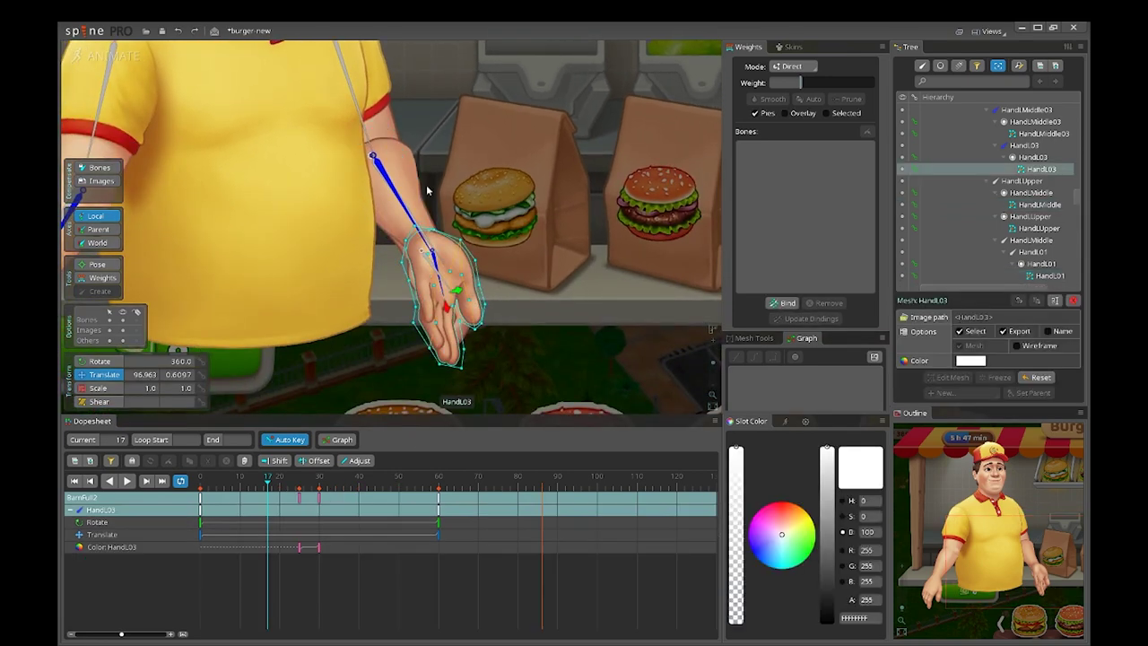
{"action": "left_click", "coordinate": [419, 178], "text": "ctrl"}
{"action": "double_click", "coordinate": [300, 498]}
{"action": "key", "text": "ctrl+c"}
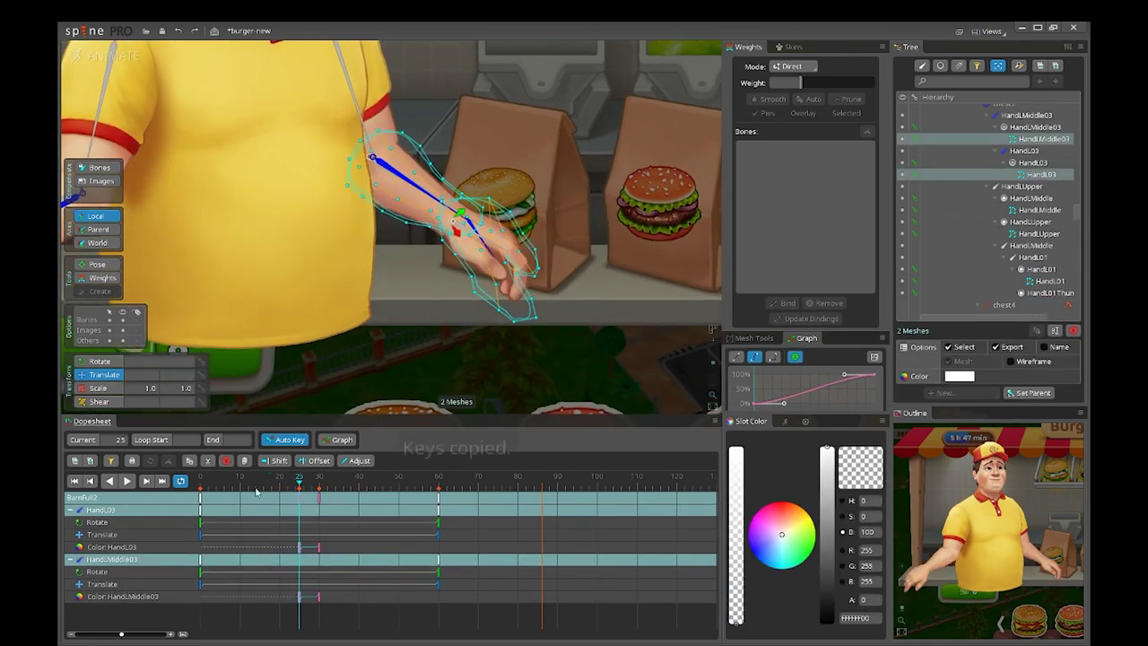
{"action": "left_click_drag", "start_coordinate": [254, 488], "coordinate": [177, 497]}
{"action": "key", "text": "ctrl+v"}
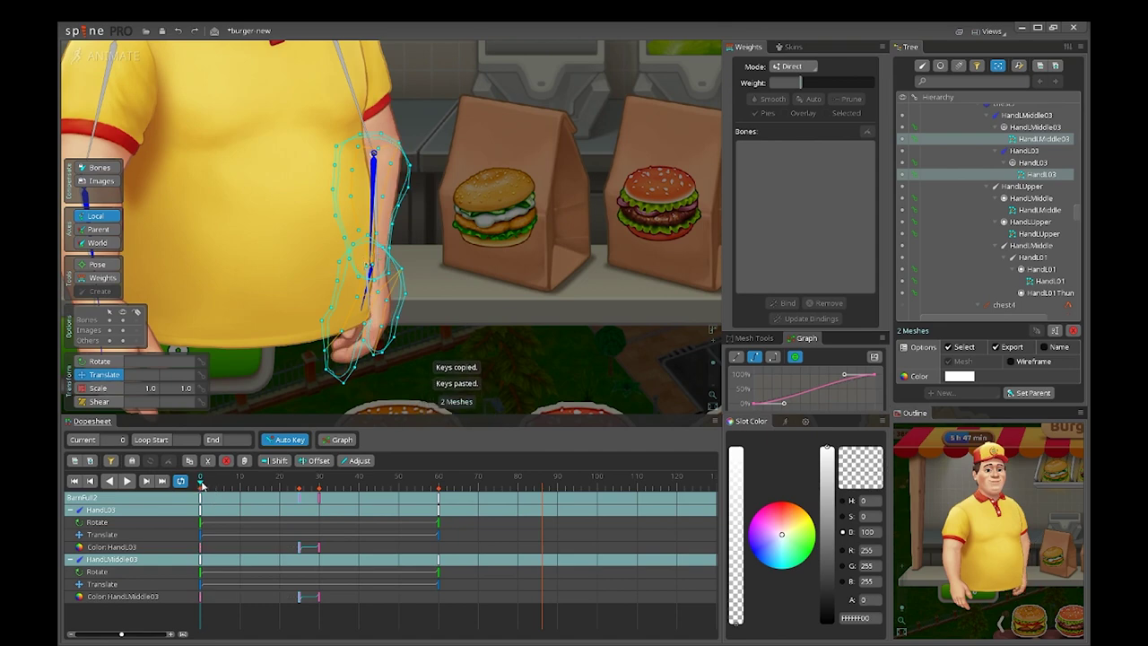
Step: Clear the mesh selection and scrub to frame 11 to check the lowered left arm
{"action": "mouse_move", "coordinate": [199, 482]}
{"action": "left_mouse_down"}
{"action": "mouse_move", "coordinate": [223, 482]}
{"action": "mouse_move", "coordinate": [197, 482]}
{"action": "left_mouse_up"}
{"action": "scroll", "coordinate": [488, 248], "scroll_direction": "down", "scroll_amount": 2}
{"action": "left_click_drag", "start_coordinate": [488, 249], "coordinate": [432, 284]}
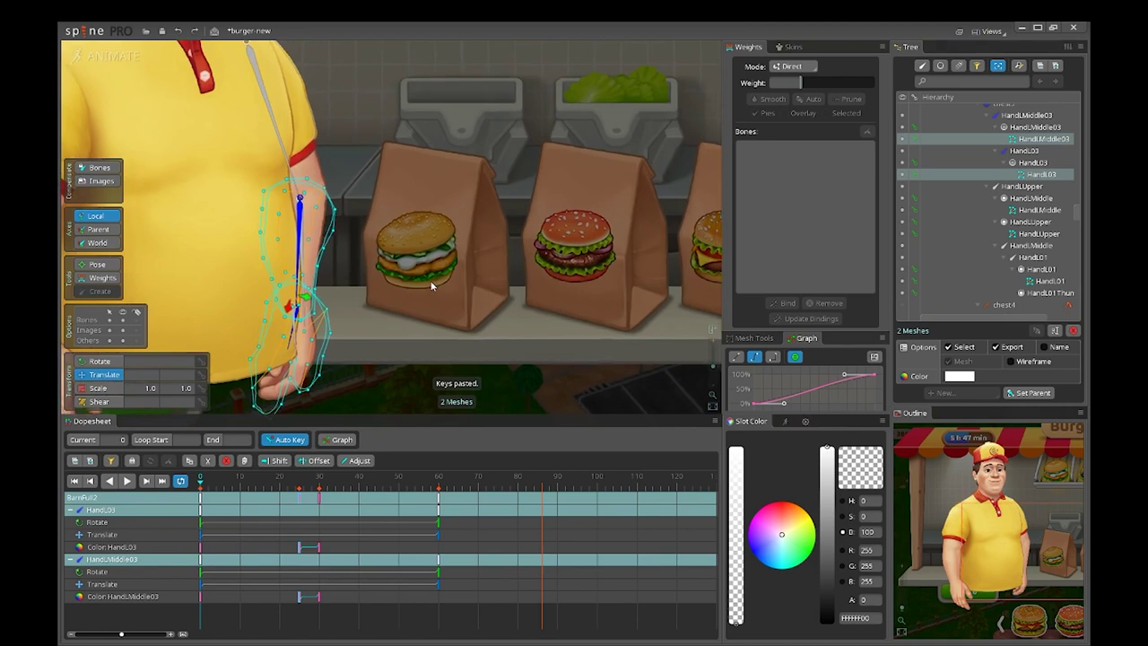
{"action": "key", "text": "space"}
{"action": "scroll", "coordinate": [432, 284], "scroll_direction": "down", "scroll_amount": 2}
{"action": "left_click_drag", "start_coordinate": [258, 489], "coordinate": [244, 489]}
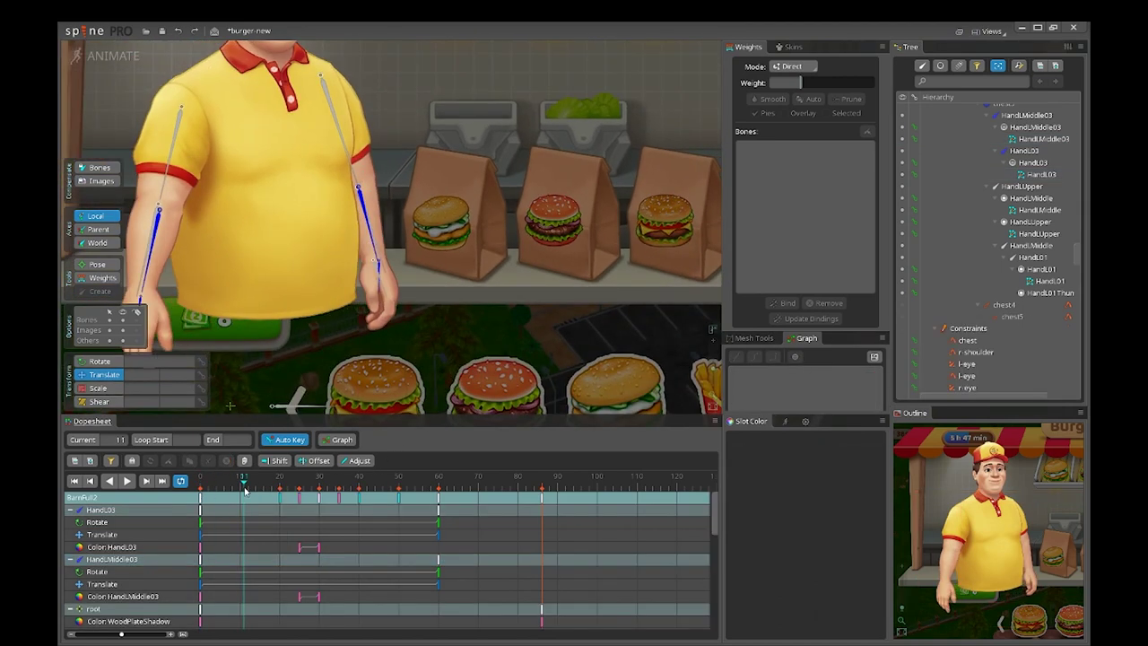
Step: Filter the dopesheet to show only color keys and look through the remaining rows
{"action": "left_click", "coordinate": [112, 461]}
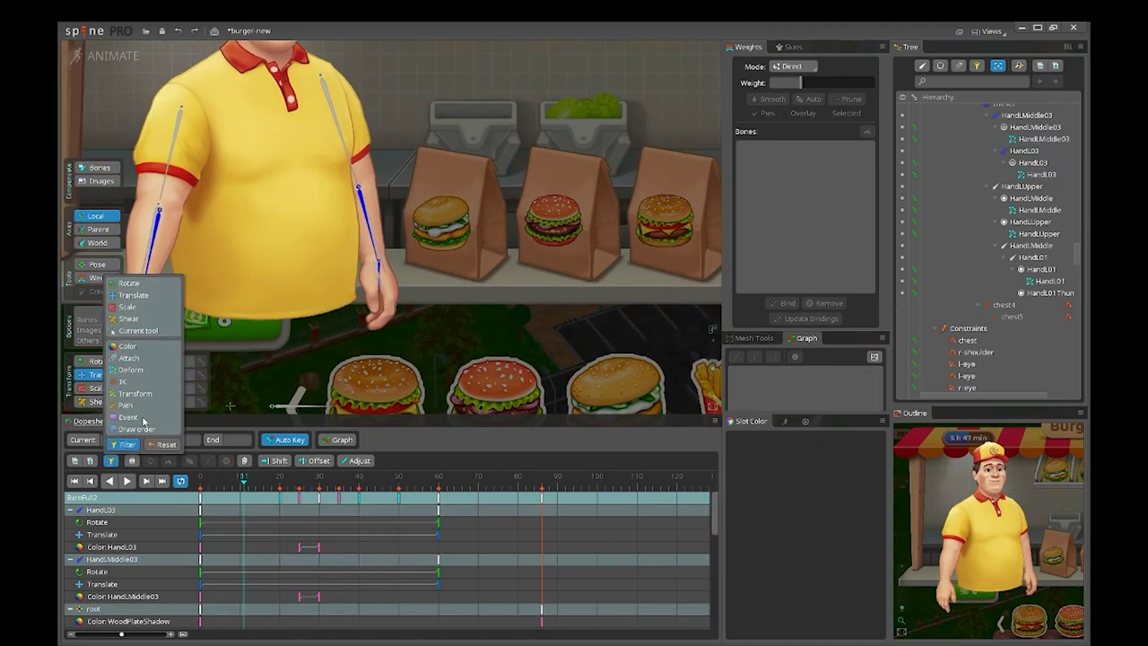
{"action": "left_click", "coordinate": [129, 346]}
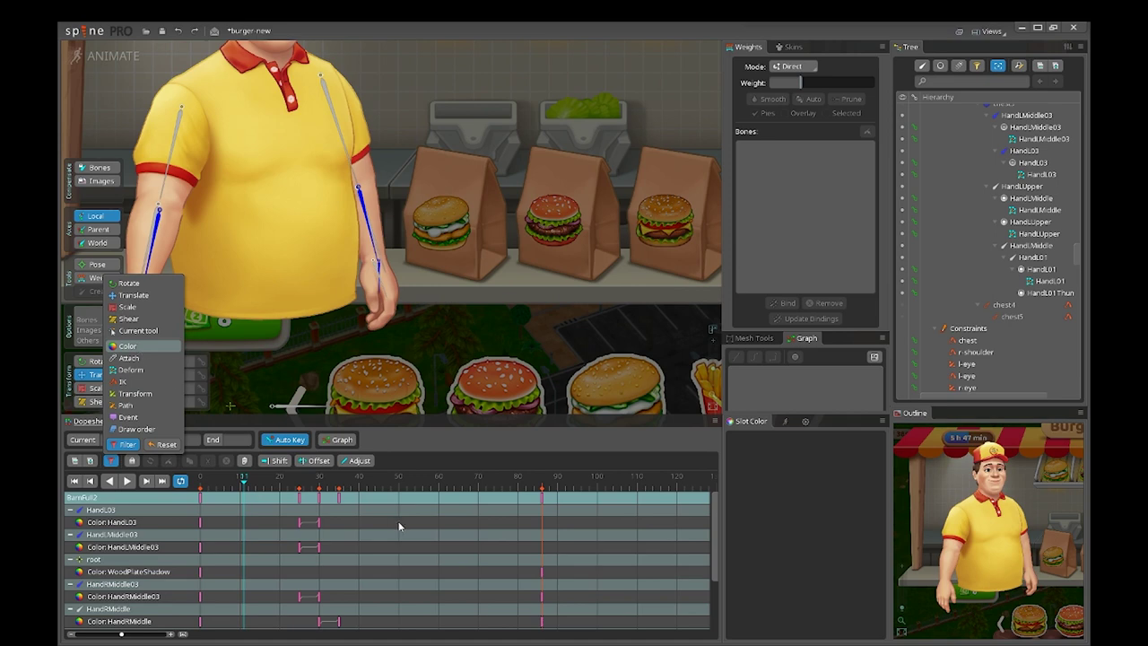
{"action": "scroll", "coordinate": [403, 530], "scroll_direction": "down", "scroll_amount": 3}
{"action": "scroll", "coordinate": [399, 534], "scroll_direction": "up", "scroll_amount": 1}
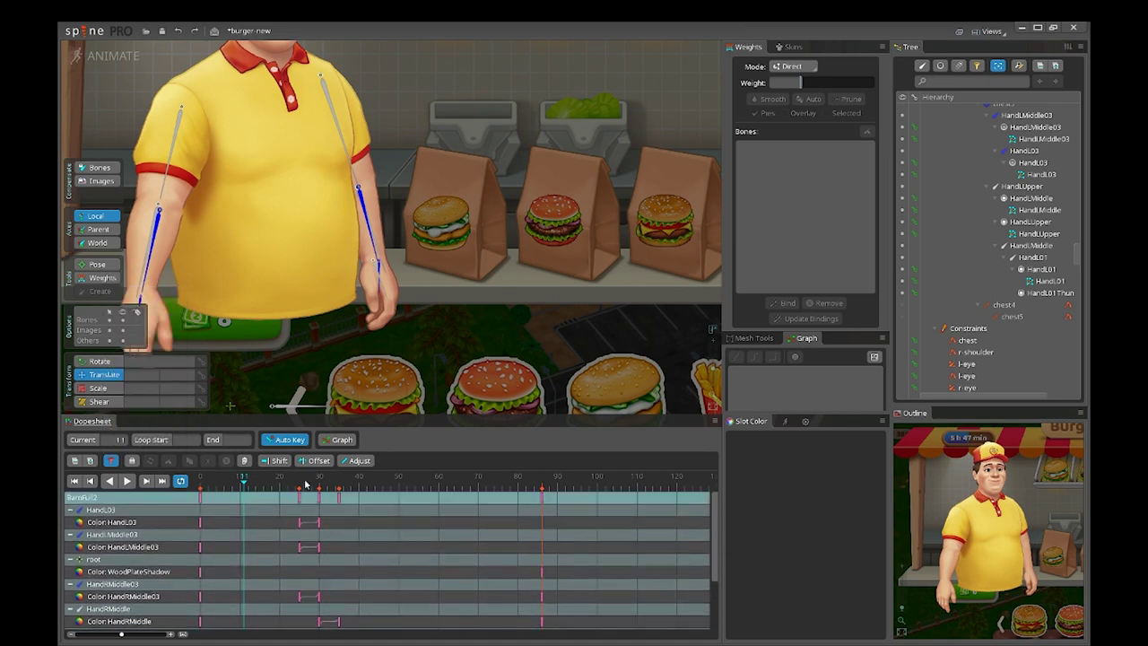
Step: Select the left-arm bones HandLMiddle03, HandL03, HandLMiddle and HandL01 and examine their staggered color keys between frames 25 and 35
{"action": "left_click", "coordinate": [368, 222]}
{"action": "left_click", "coordinate": [367, 222], "text": "ctrl"}
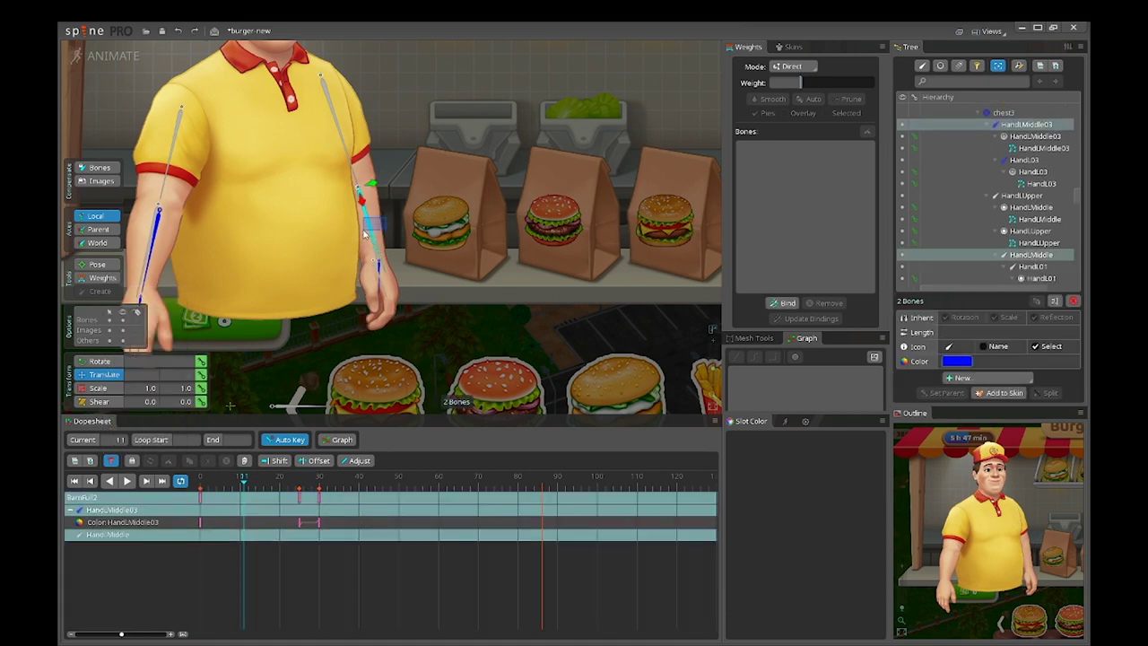
{"action": "left_click_drag", "start_coordinate": [430, 249], "coordinate": [370, 287]}
{"action": "left_click_drag", "start_coordinate": [293, 482], "coordinate": [291, 483]}
{"action": "left_click_drag", "start_coordinate": [396, 582], "coordinate": [302, 495]}
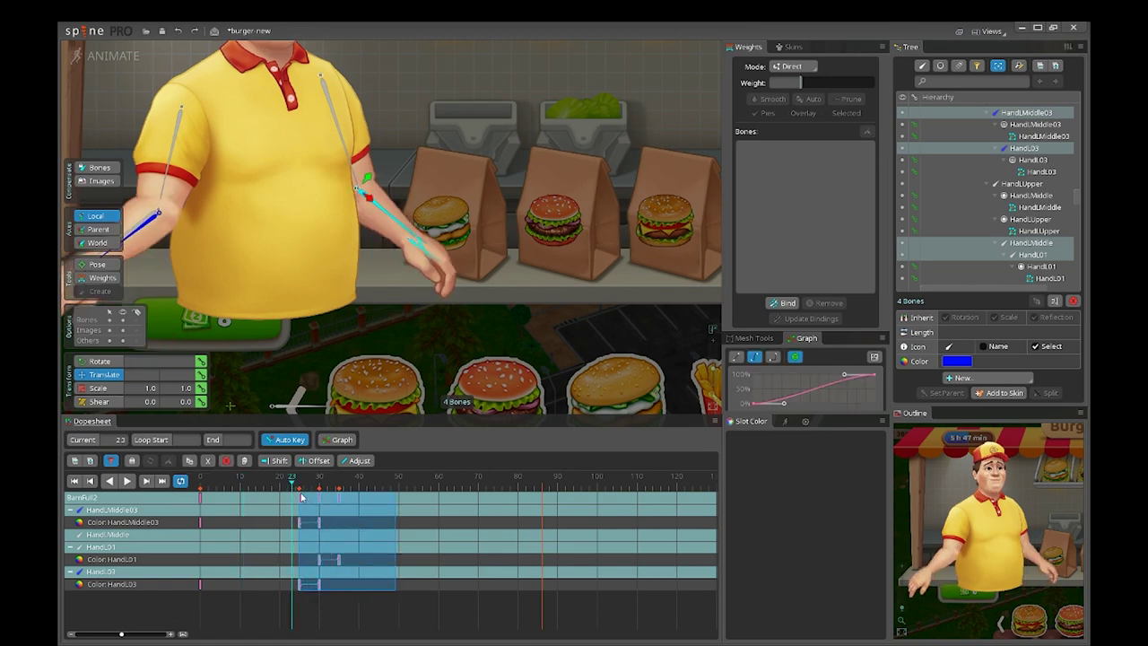
{"action": "left_click", "coordinate": [333, 610]}
{"action": "left_click_drag", "start_coordinate": [298, 603], "coordinate": [336, 493]}
{"action": "left_click", "coordinate": [337, 614]}
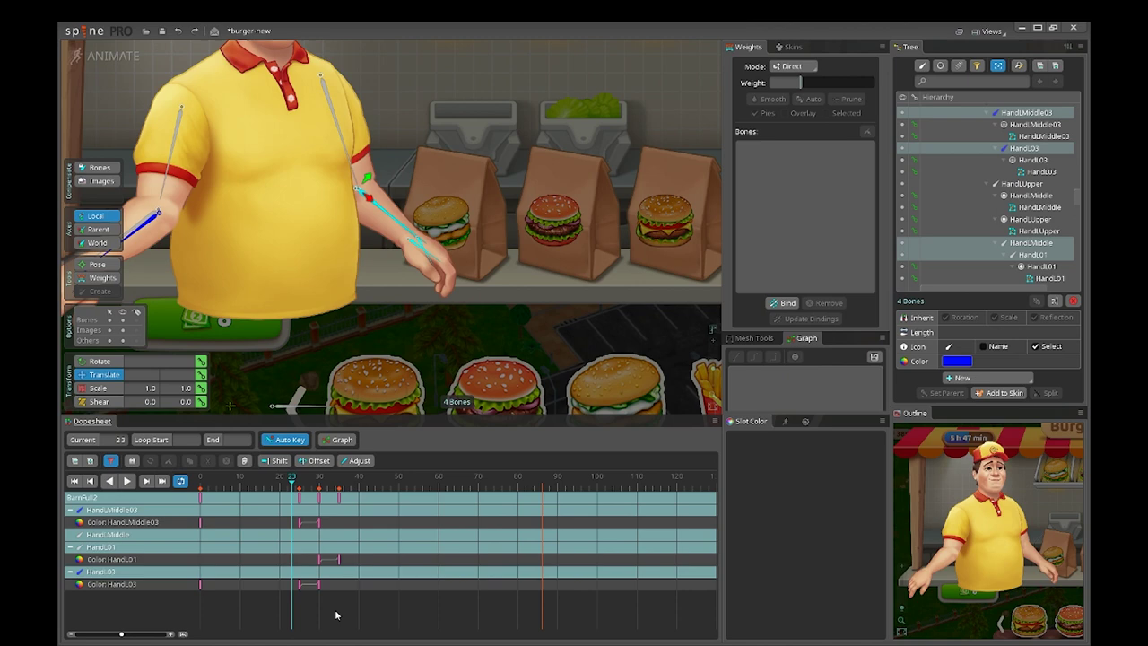
{"action": "left_click_drag", "start_coordinate": [332, 593], "coordinate": [310, 586]}
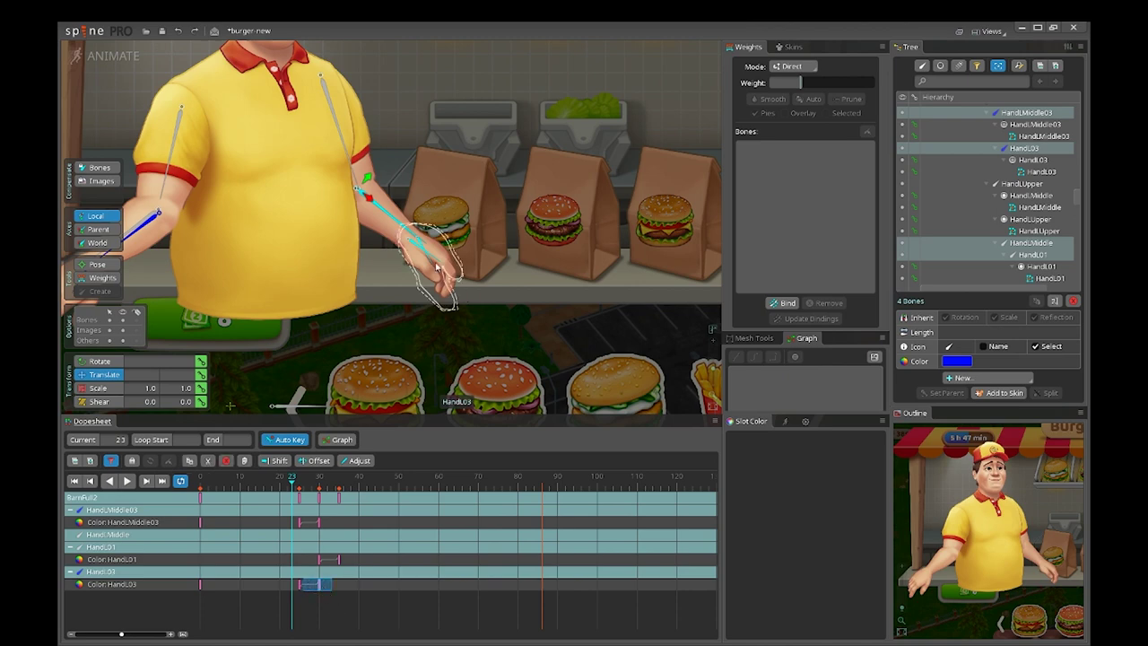
Step: Scrub from frame 24 to frame 35 and play the animation to review the left-arm crossfade
{"action": "scroll", "coordinate": [444, 299], "scroll_direction": "up", "scroll_amount": 2}
{"action": "left_click", "coordinate": [360, 581]}
{"action": "left_click", "coordinate": [300, 482]}
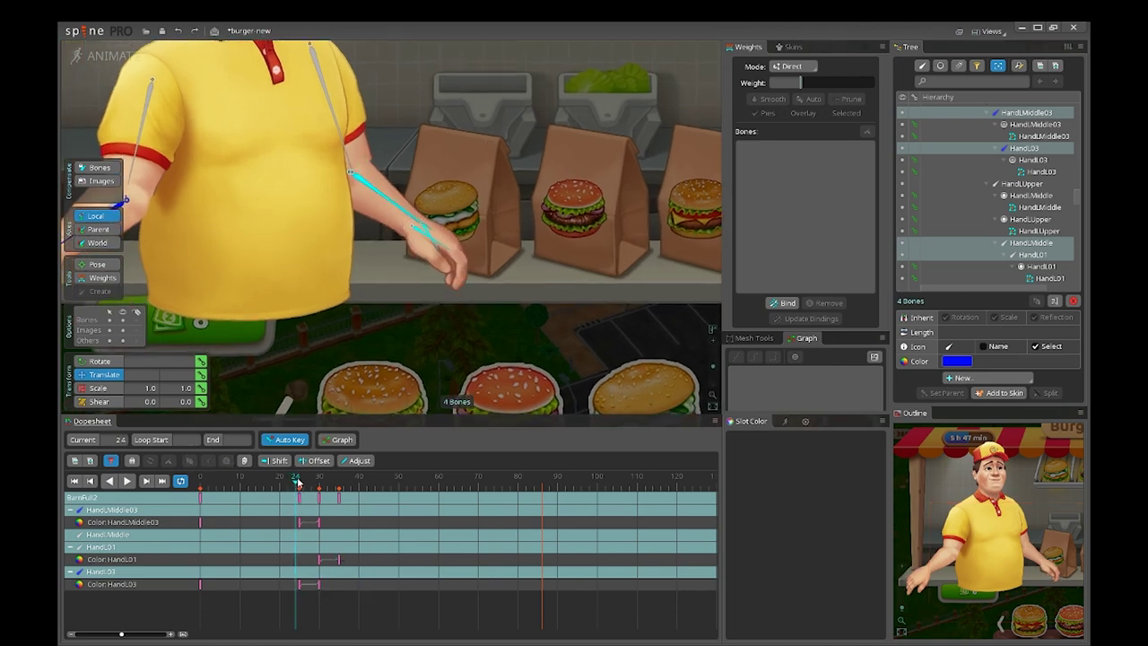
{"action": "left_click_drag", "start_coordinate": [300, 482], "coordinate": [339, 482]}
{"action": "left_click_drag", "start_coordinate": [430, 408], "coordinate": [413, 454]}
{"action": "key", "text": "d"}
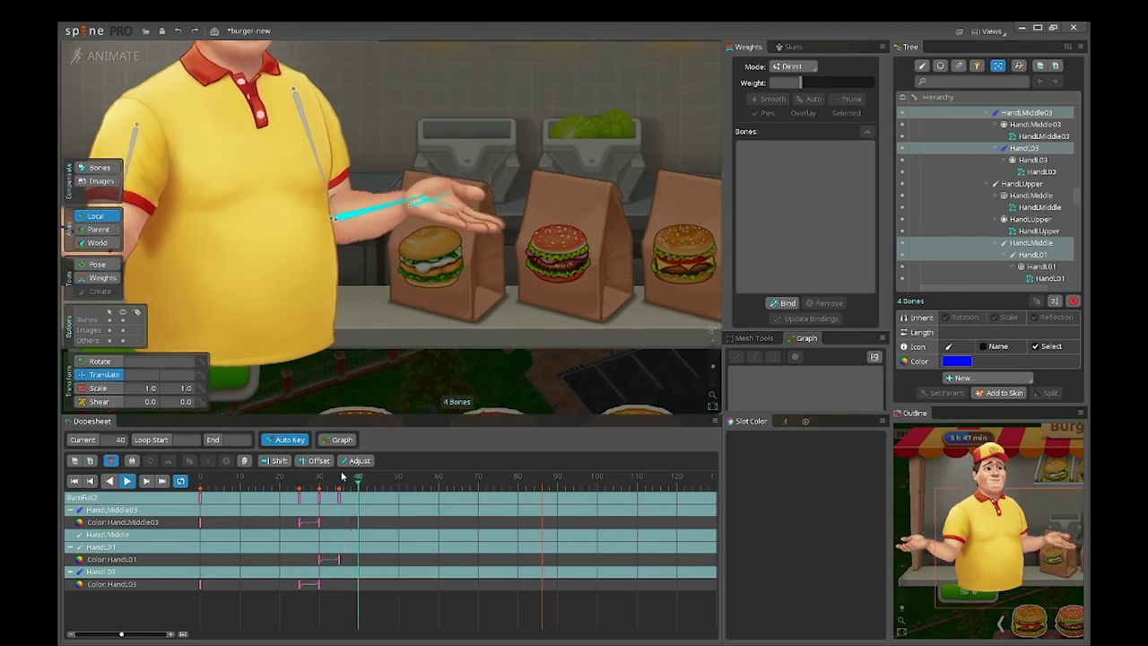
Step: Play the animation from the start with the bones deselected and review how both arms swap as they rise
{"action": "left_click", "coordinate": [201, 485]}
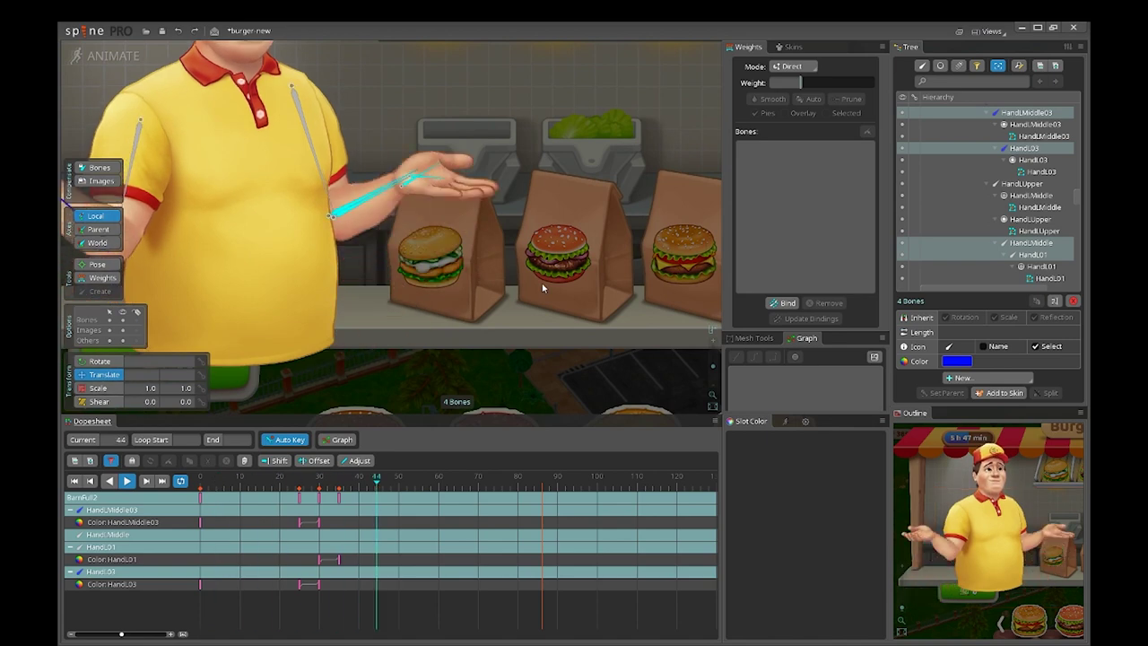
{"action": "scroll", "coordinate": [544, 288], "scroll_direction": "down", "scroll_amount": 2}
{"action": "key", "text": "space"}
{"action": "left_click_drag", "start_coordinate": [544, 288], "coordinate": [539, 347]}
{"action": "scroll", "coordinate": [434, 295], "scroll_direction": "up", "scroll_amount": 2}
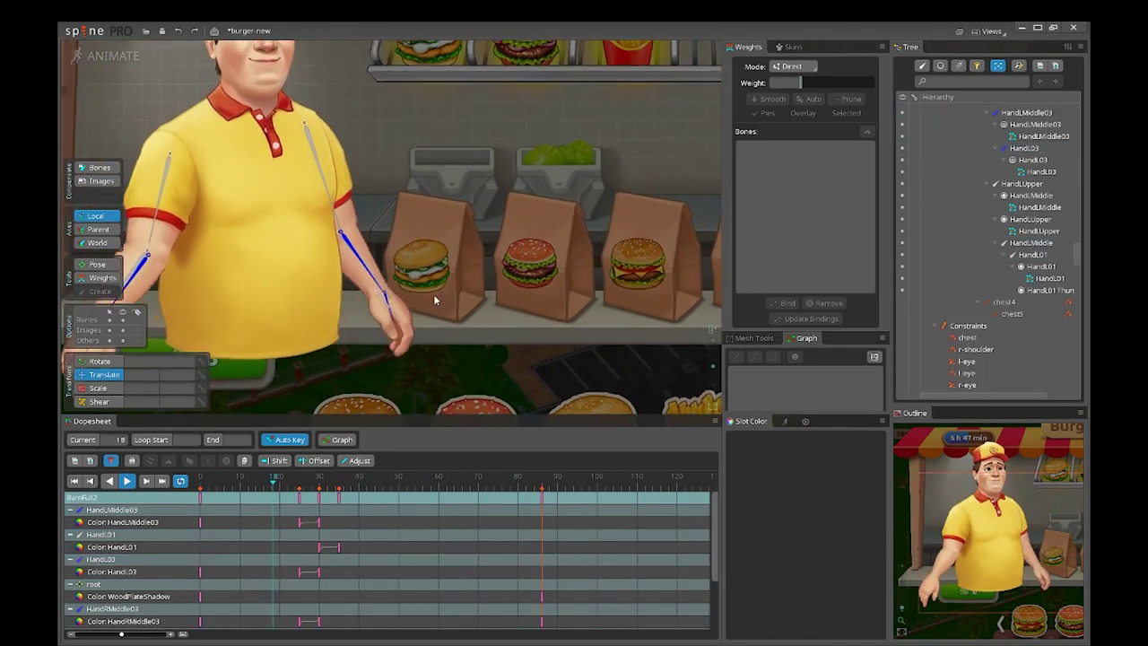
{"action": "left_click_drag", "start_coordinate": [500, 310], "coordinate": [574, 339]}
{"action": "left_click_drag", "start_coordinate": [573, 274], "coordinate": [566, 312]}
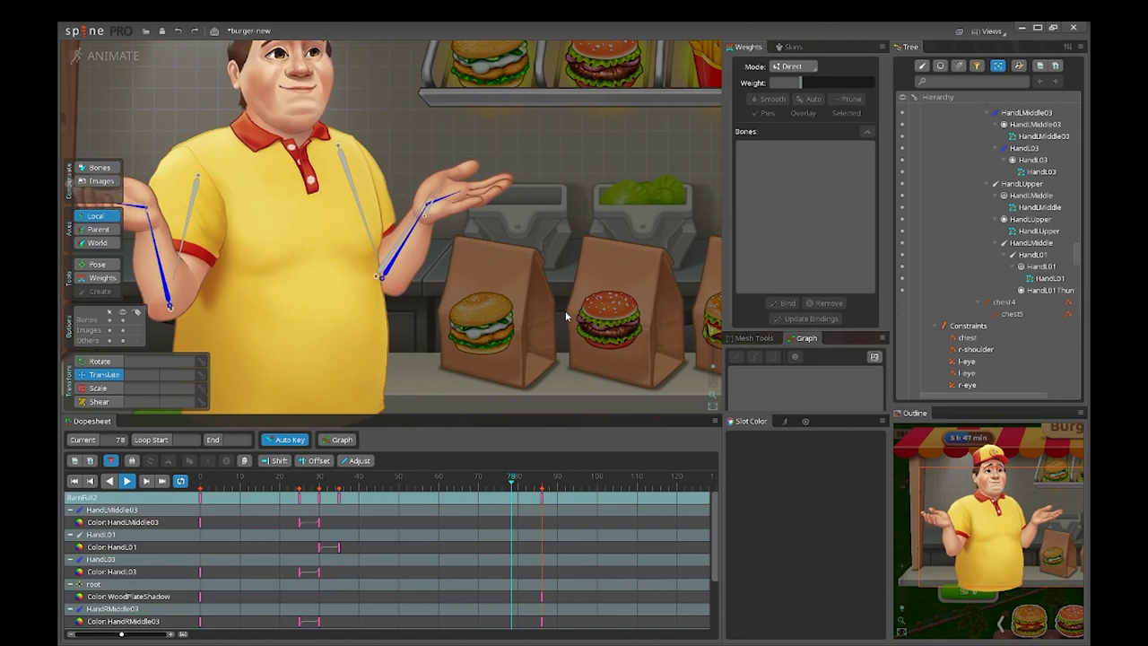
{"action": "key", "text": "space"}
{"action": "scroll", "coordinate": [448, 282], "scroll_direction": "up", "scroll_amount": 2}
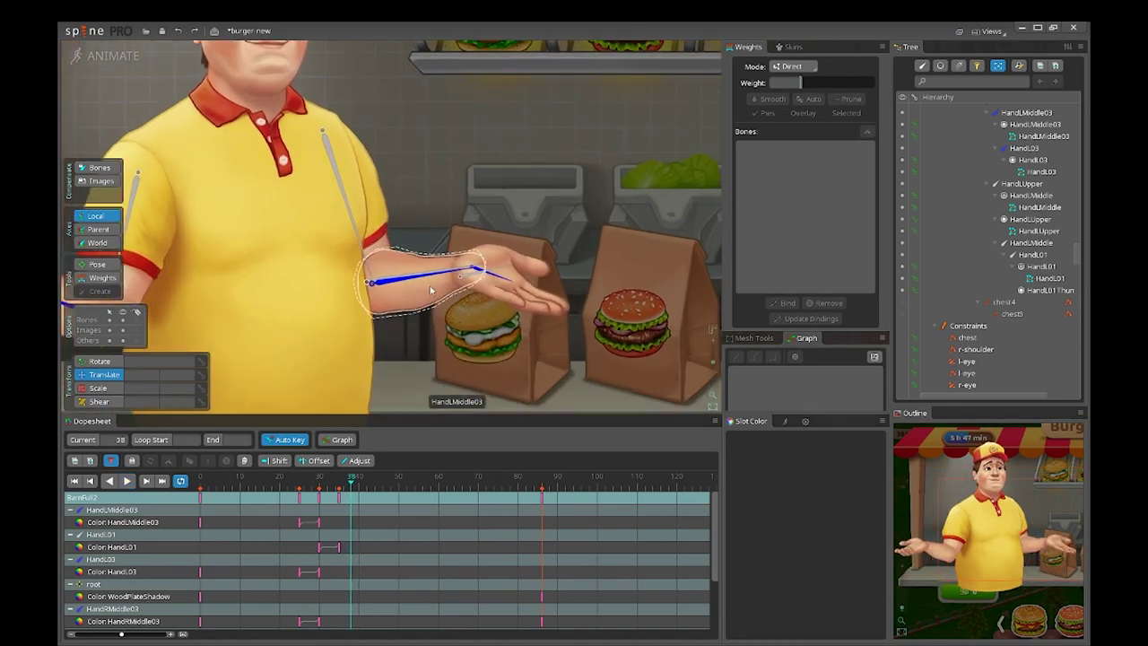
Step: Select the forearm mesh HandLMiddle03 and scrub to frame 25 to inspect the start of its color fade
{"action": "left_click", "coordinate": [437, 276]}
{"action": "left_click_drag", "start_coordinate": [438, 277], "coordinate": [359, 249]}
{"action": "left_click", "coordinate": [301, 496]}
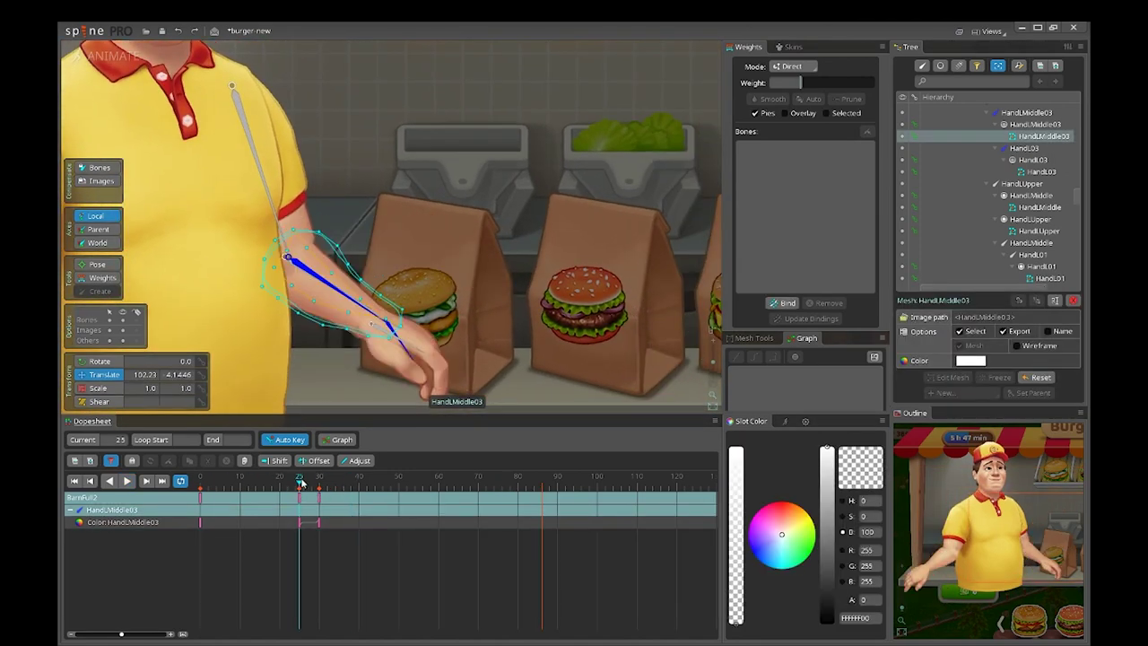
{"action": "scroll", "coordinate": [404, 341], "scroll_direction": "down", "scroll_amount": 2}
{"action": "scroll", "coordinate": [376, 382], "scroll_direction": "up", "scroll_amount": 4}
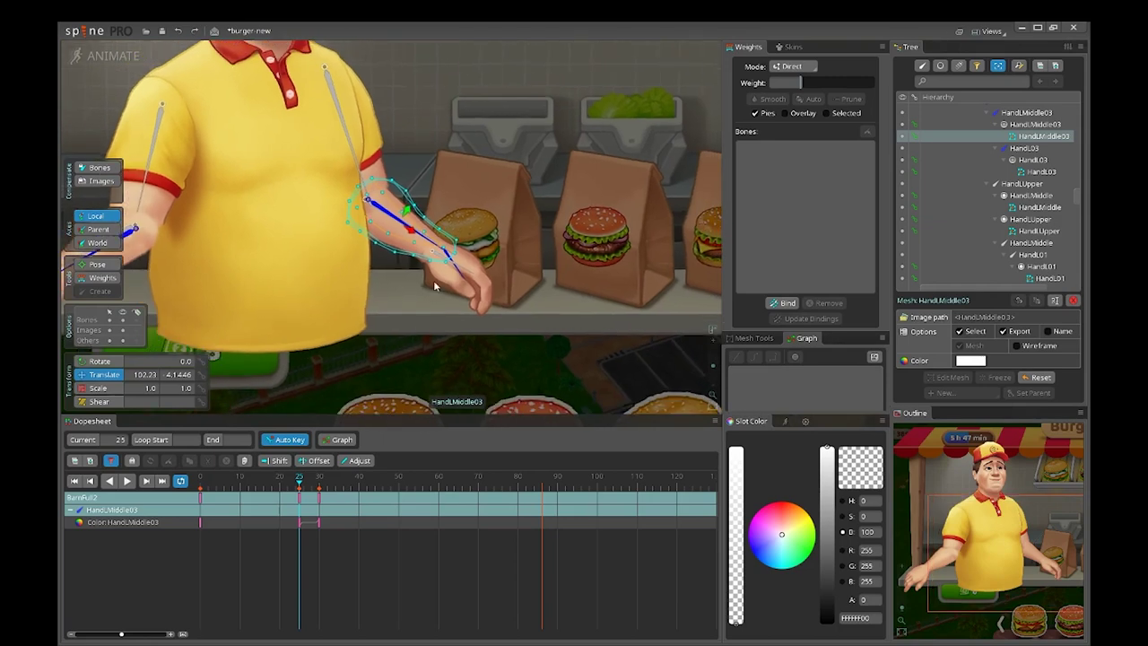
{"action": "left_click", "coordinate": [278, 484]}
{"action": "left_click_drag", "start_coordinate": [278, 484], "coordinate": [302, 485]}
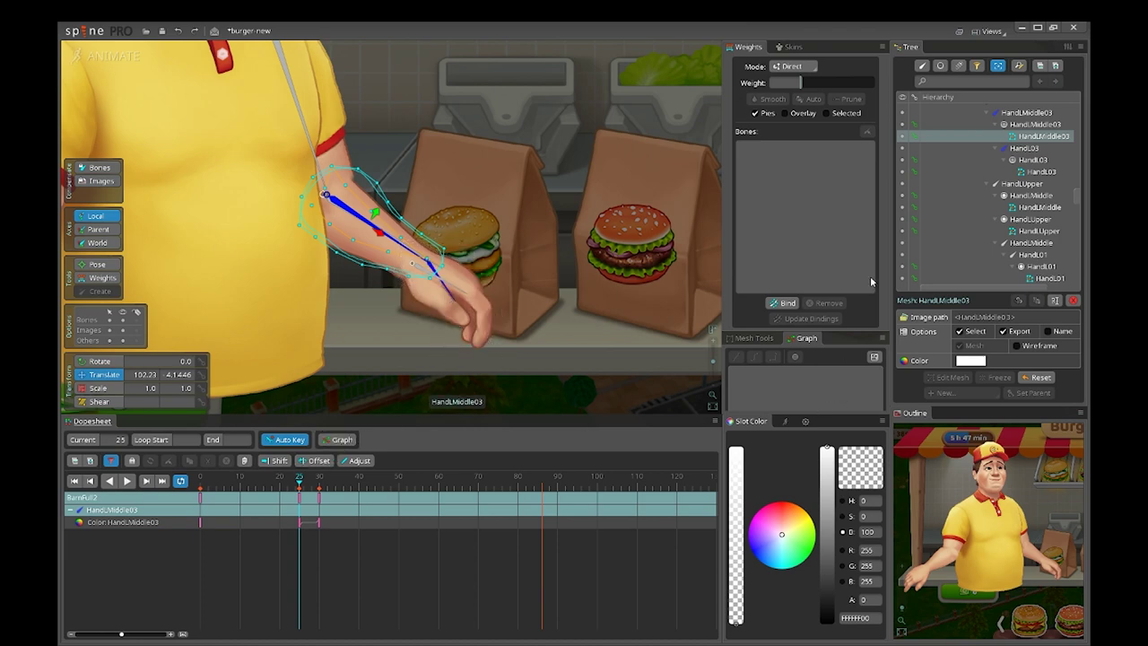
Step: Select the HandLMiddle and HandL01 meshes, show all key types in the dopesheet, and key both deforms at frame 25
{"action": "left_click", "coordinate": [464, 336], "text": "ctrl"}
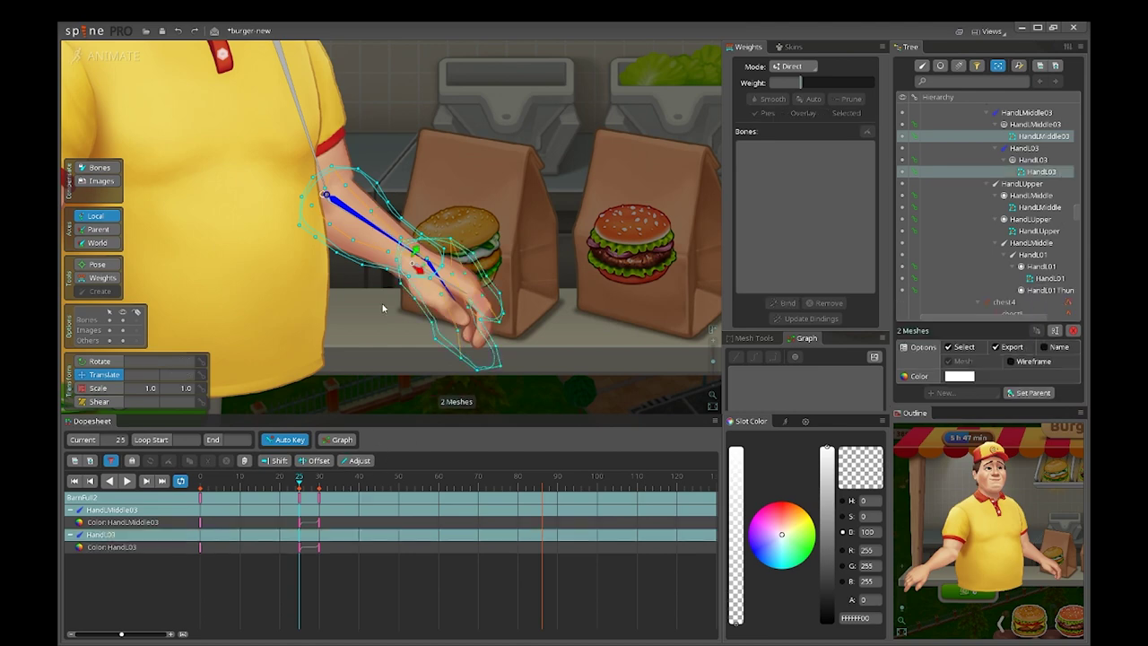
{"action": "double_click", "coordinate": [383, 308]}
{"action": "left_click", "coordinate": [391, 275]}
{"action": "left_click", "coordinate": [451, 303], "text": "ctrl"}
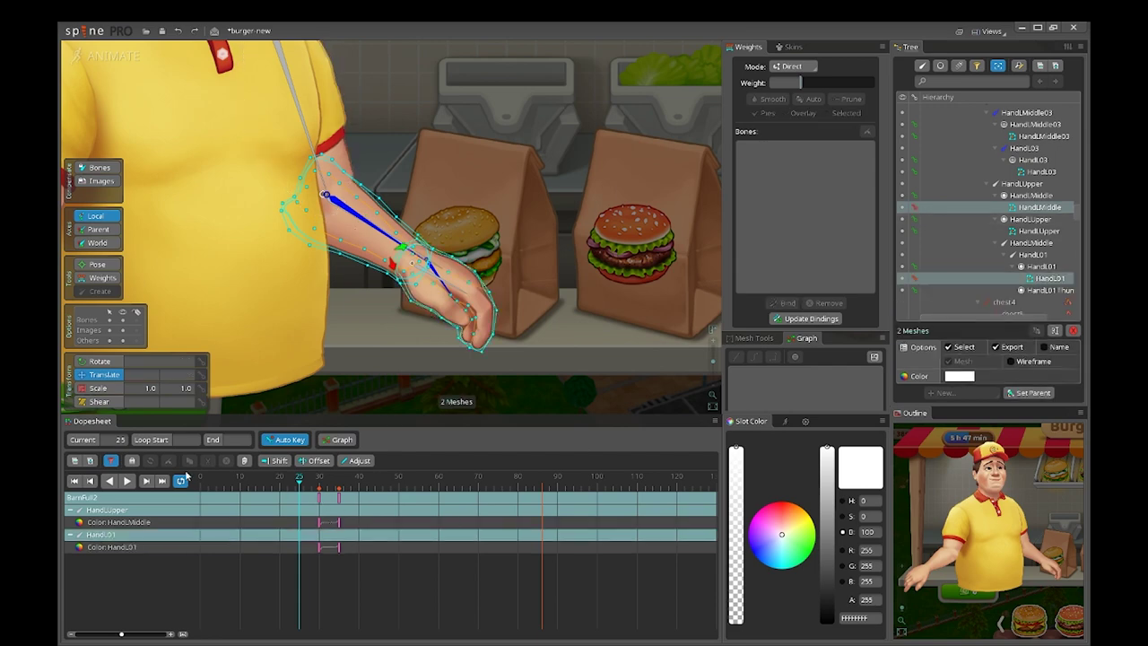
{"action": "left_click", "coordinate": [110, 460]}
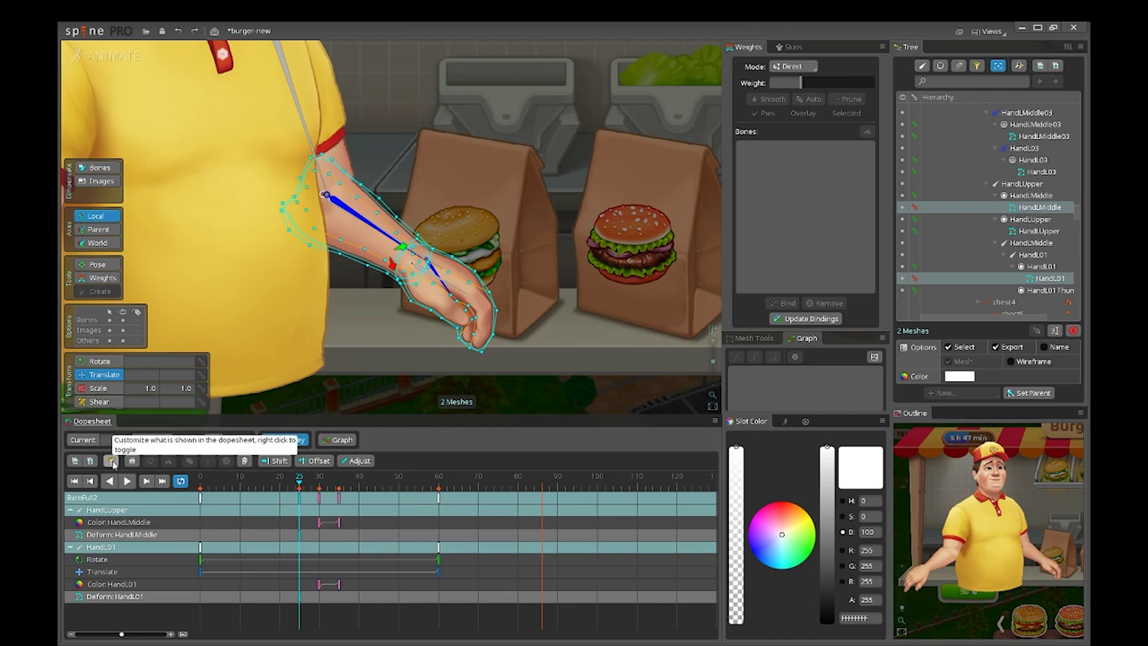
Step: Key the HandLMiddle and HandL01 deforms at frame 35 and enable soft selection for mesh vertices with a size of 233
{"action": "left_click_drag", "start_coordinate": [304, 483], "coordinate": [340, 482]}
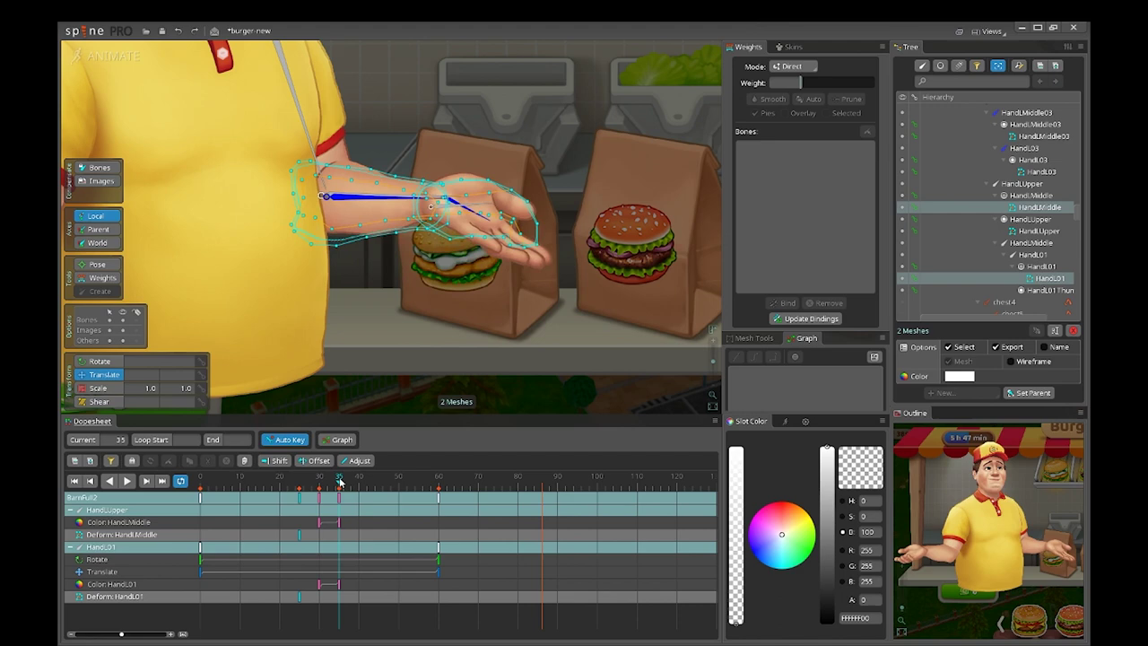
{"action": "scroll", "coordinate": [421, 331], "scroll_direction": "up", "scroll_amount": 3}
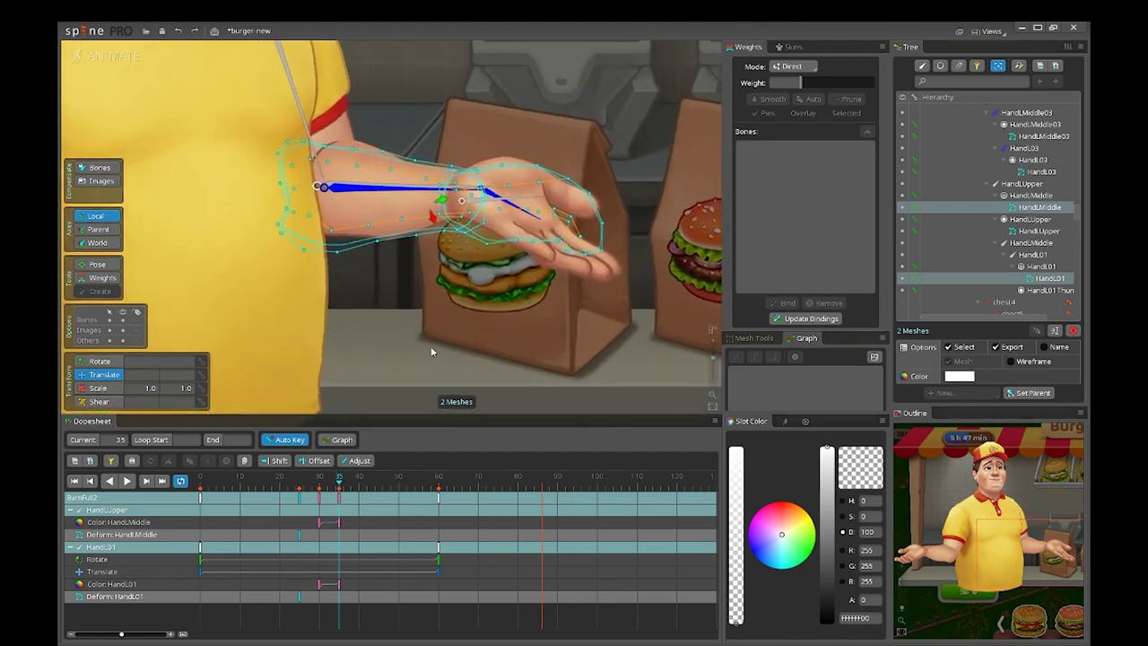
{"action": "left_click", "coordinate": [745, 339]}
{"action": "left_click_drag", "start_coordinate": [322, 268], "coordinate": [398, 324]}
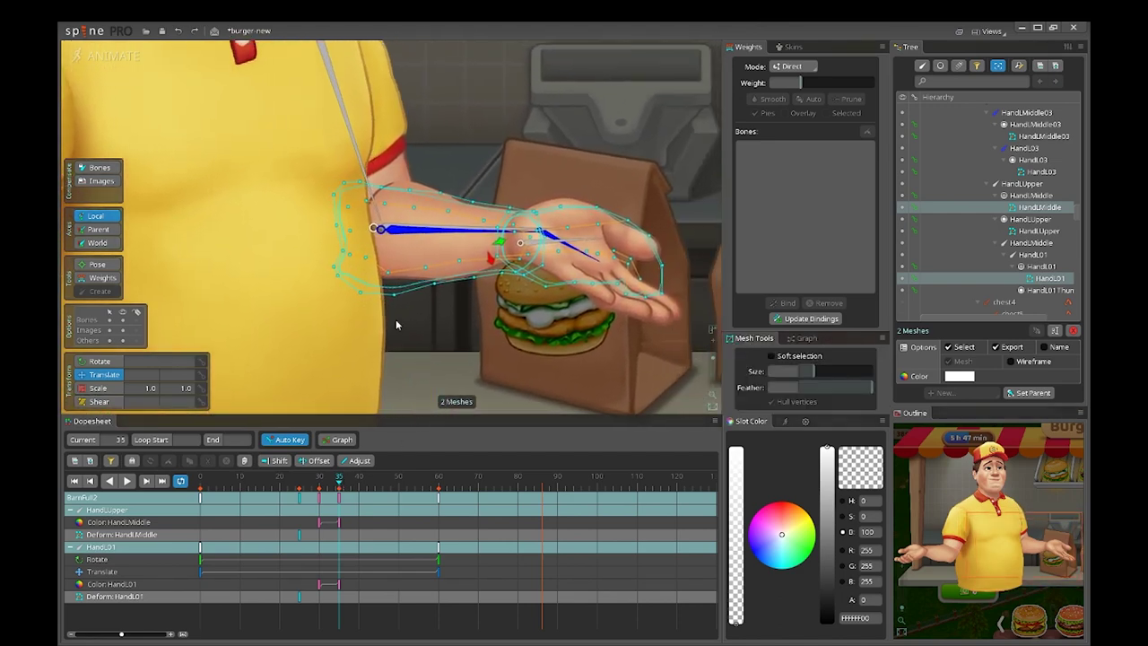
{"action": "left_click", "coordinate": [771, 356]}
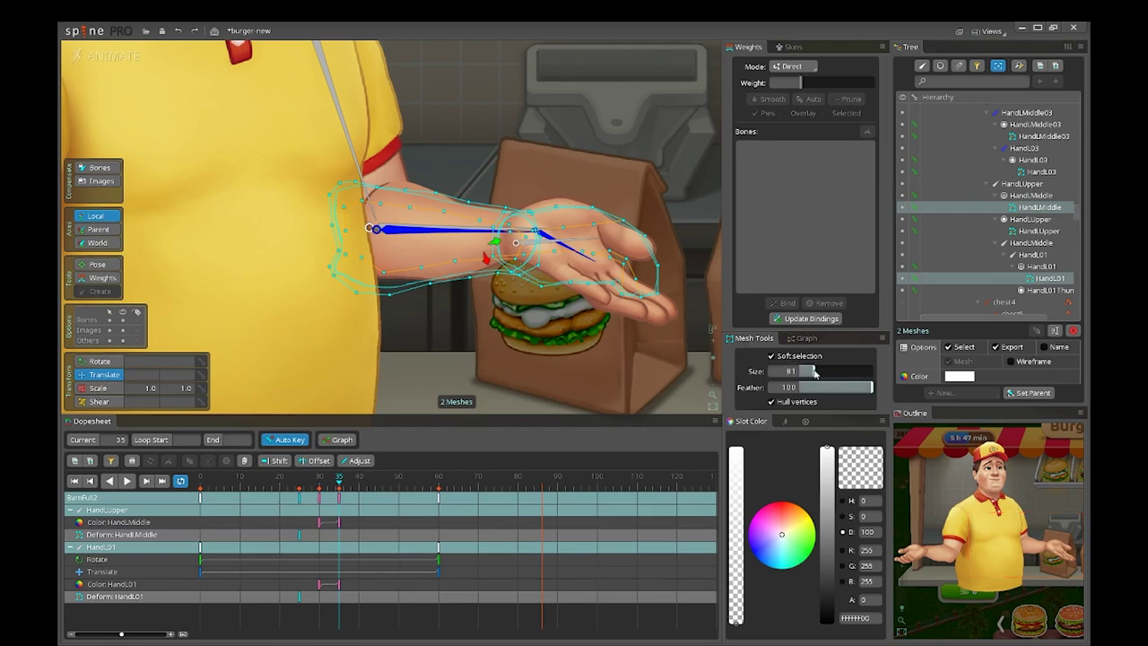
{"action": "left_click_drag", "start_coordinate": [814, 372], "coordinate": [841, 372]}
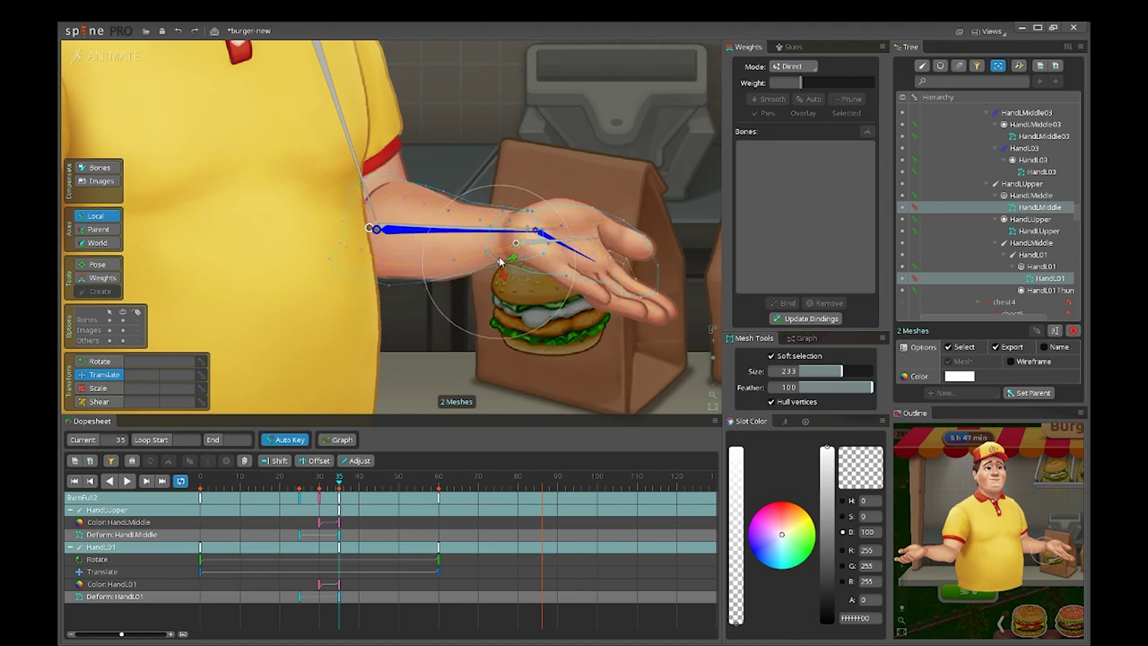
Step: Adjust the mesh vertices along the upper palm edge and the underside of the wrist at frame 35
{"action": "scroll", "coordinate": [502, 251], "scroll_direction": "up", "scroll_amount": 3}
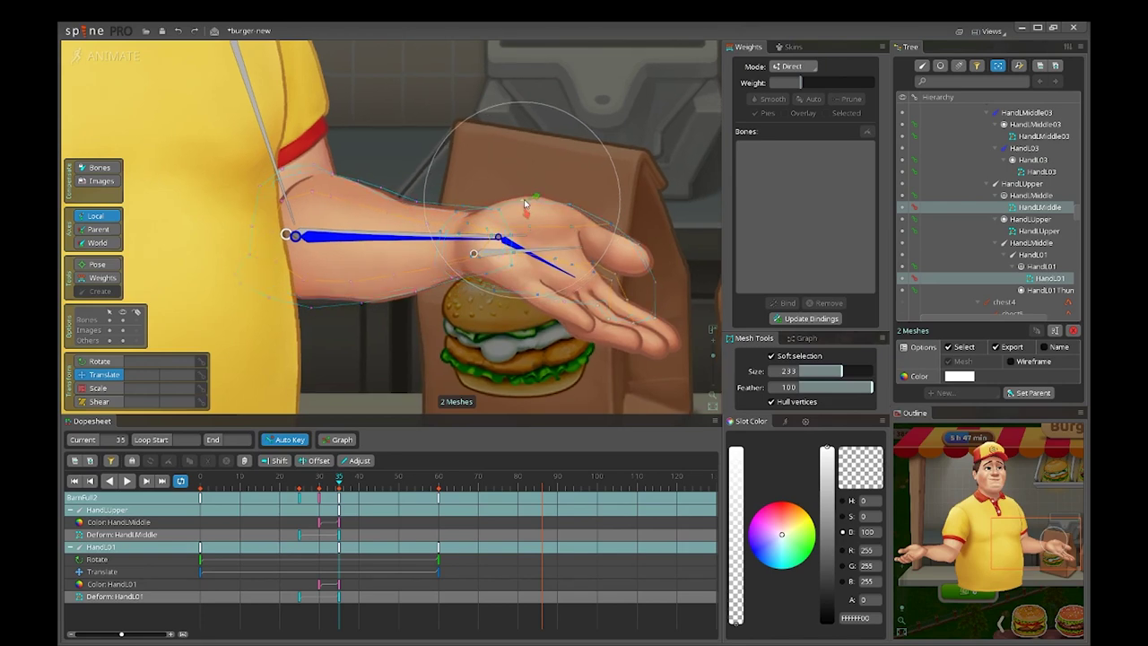
{"action": "left_click_drag", "start_coordinate": [525, 204], "coordinate": [524, 200]}
{"action": "left_click_drag", "start_coordinate": [589, 308], "coordinate": [503, 290]}
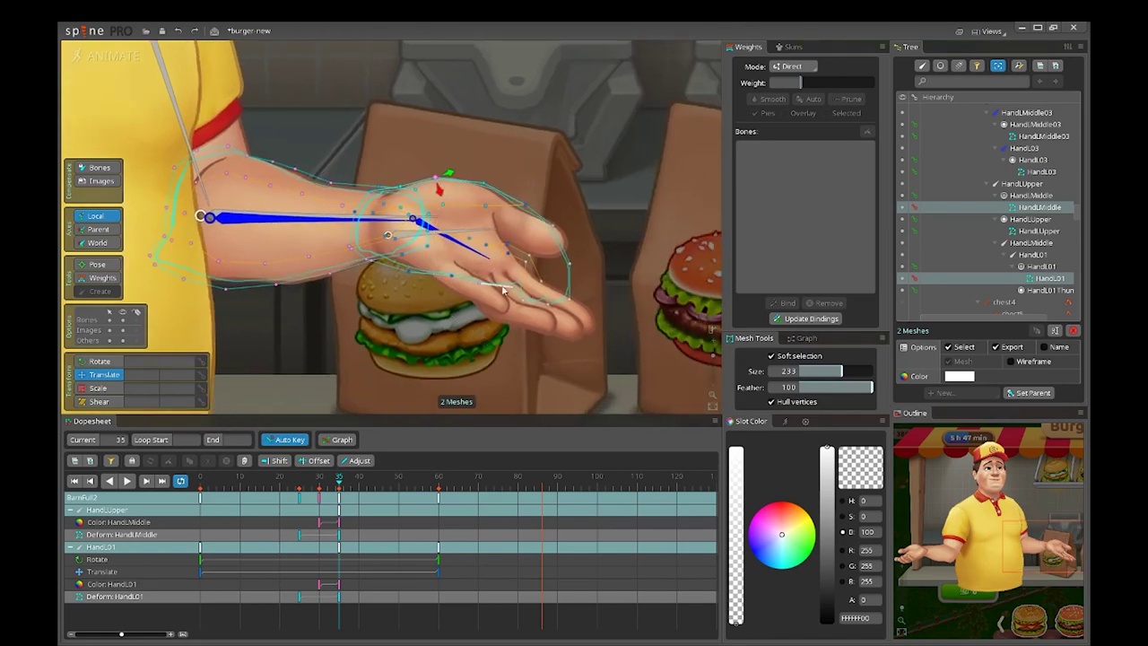
{"action": "scroll", "coordinate": [505, 305], "scroll_direction": "up", "scroll_amount": 1}
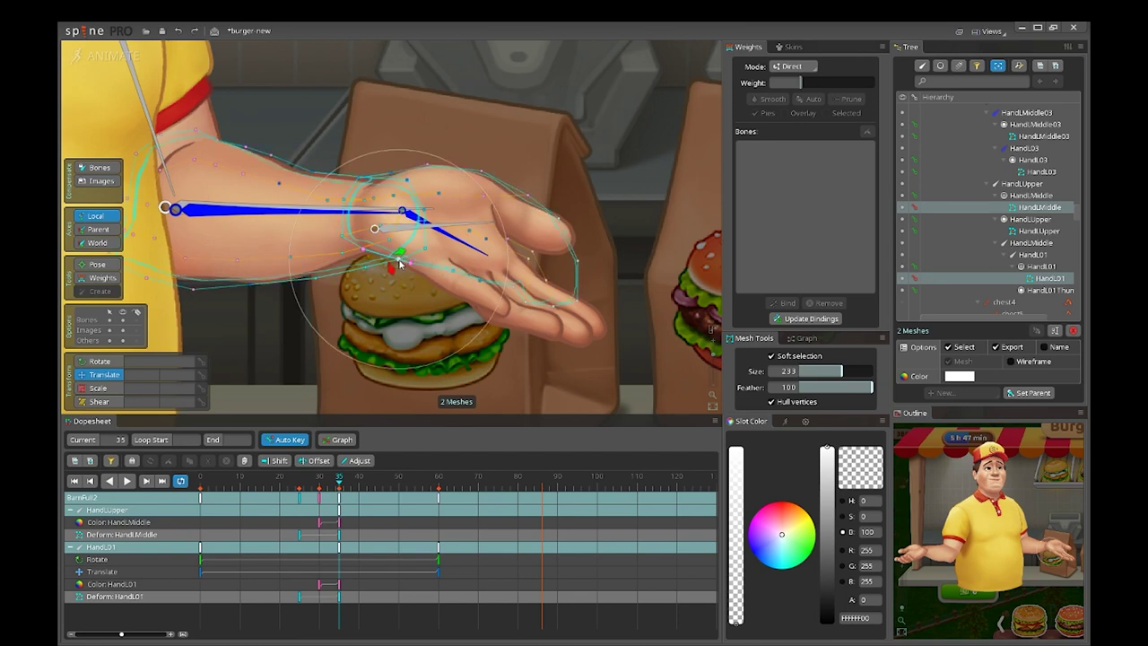
{"action": "left_click_drag", "start_coordinate": [400, 263], "coordinate": [387, 271]}
Step: Switch to World axes and reshape the wrist, fingertip, thumb and upper palm vertices to fit the open hand at frame 35
{"action": "left_click", "coordinate": [96, 243]}
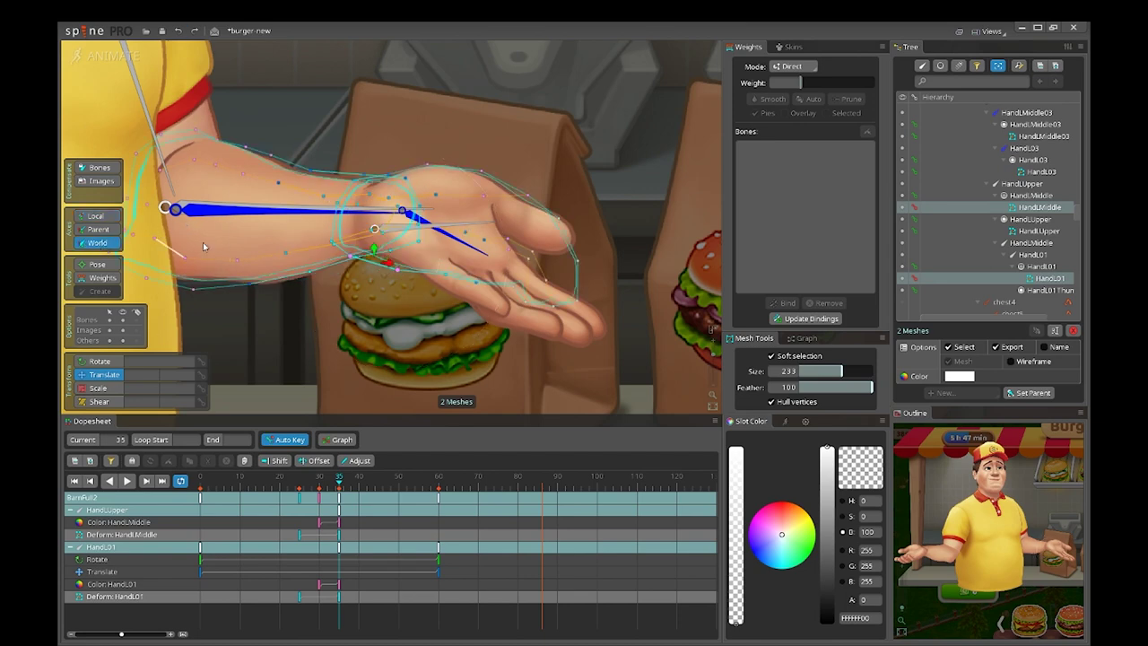
{"action": "left_click_drag", "start_coordinate": [445, 249], "coordinate": [491, 240]}
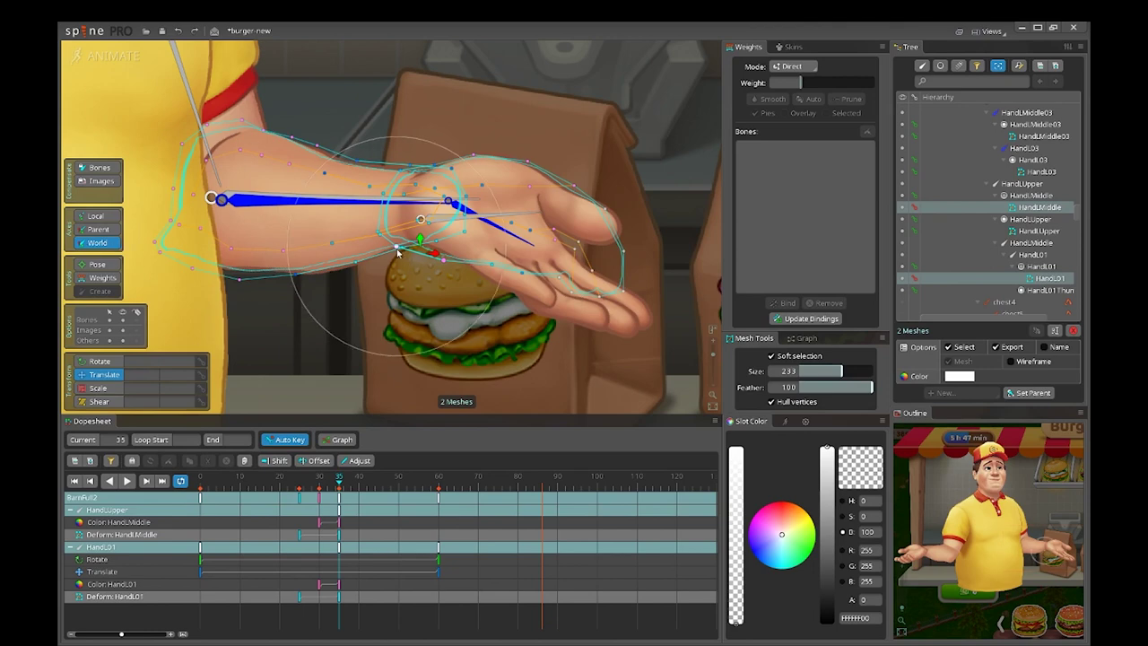
{"action": "left_click_drag", "start_coordinate": [399, 247], "coordinate": [417, 243]}
{"action": "left_click_drag", "start_coordinate": [488, 263], "coordinate": [658, 328]}
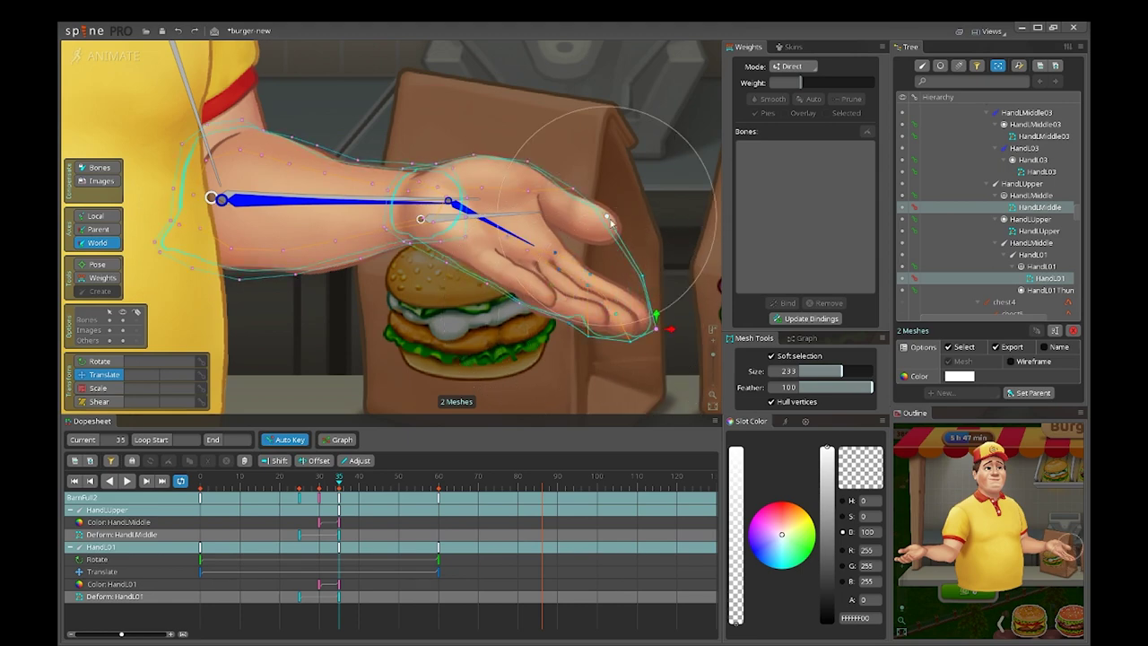
{"action": "left_click_drag", "start_coordinate": [607, 217], "coordinate": [619, 224]}
{"action": "left_click_drag", "start_coordinate": [528, 163], "coordinate": [468, 155]}
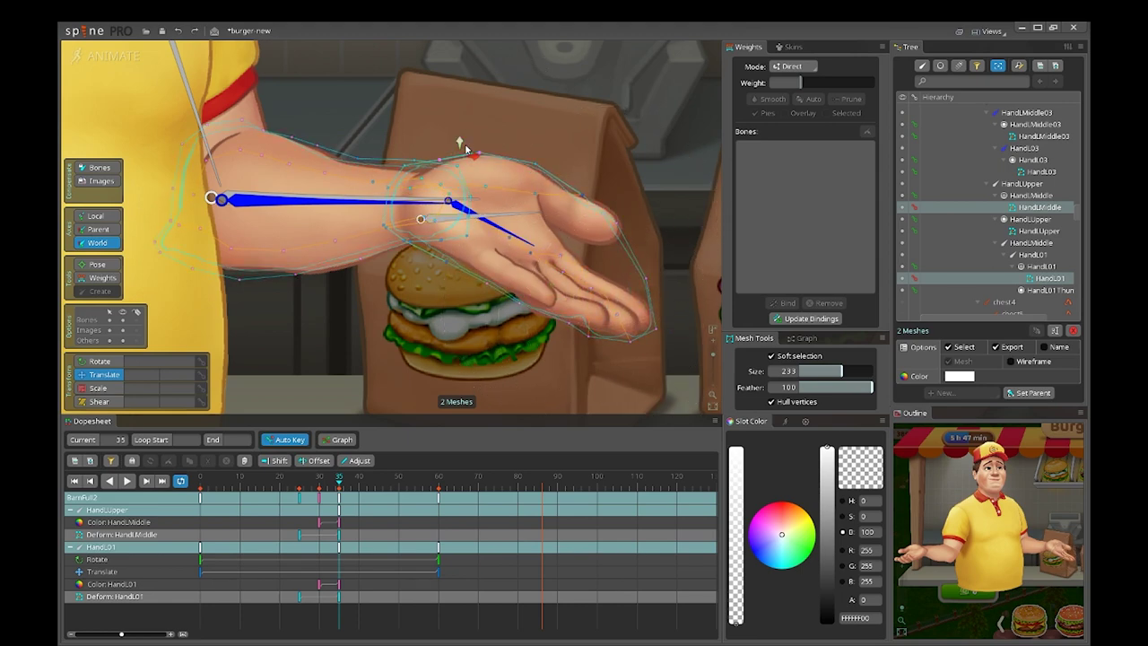
{"action": "scroll", "coordinate": [523, 251], "scroll_direction": "down", "scroll_amount": 2}
{"action": "left_click_drag", "start_coordinate": [506, 254], "coordinate": [442, 269]}
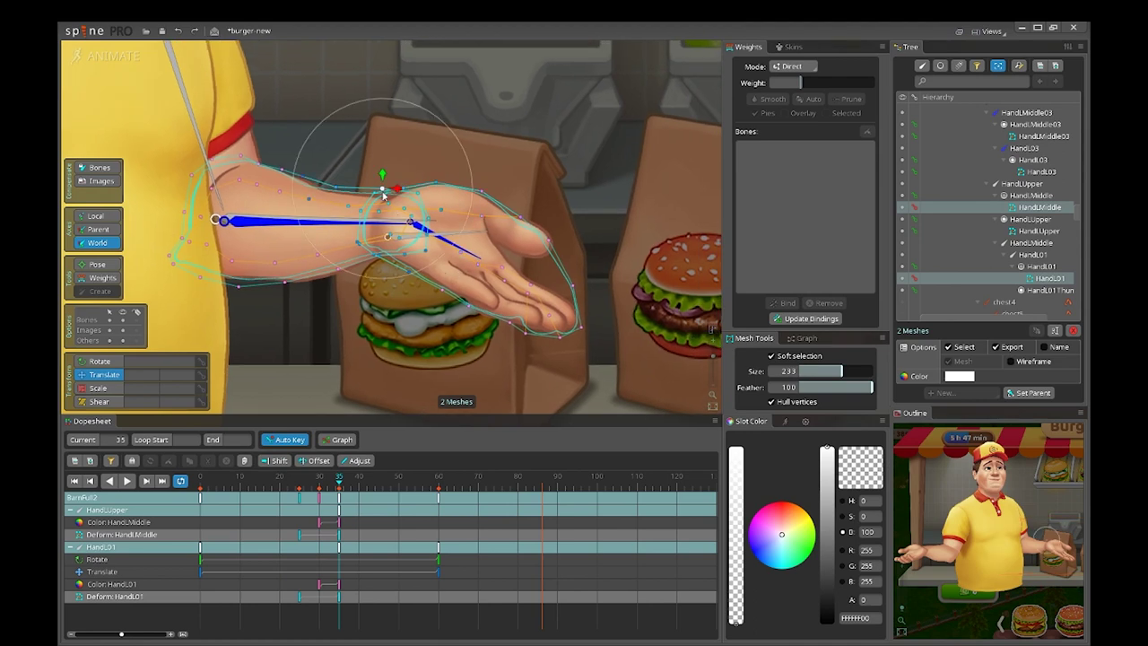
Step: Scrub between frames 26 and 29 to check the deformed forearm and hand during the transition
{"action": "left_click", "coordinate": [303, 484]}
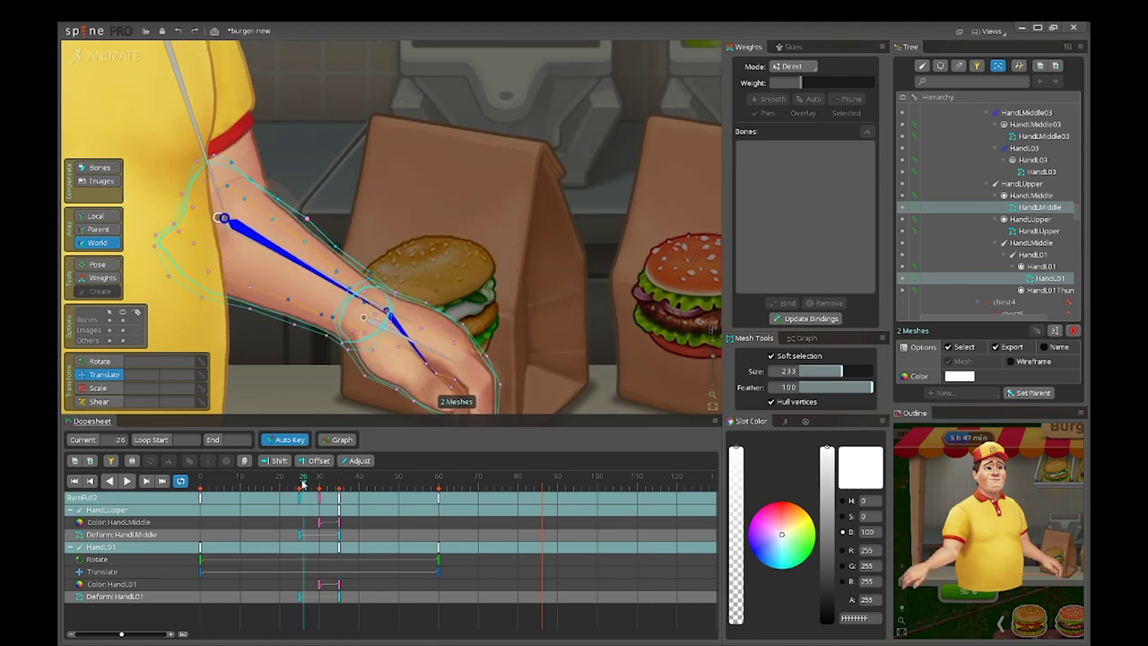
{"action": "left_click_drag", "start_coordinate": [303, 484], "coordinate": [316, 484]}
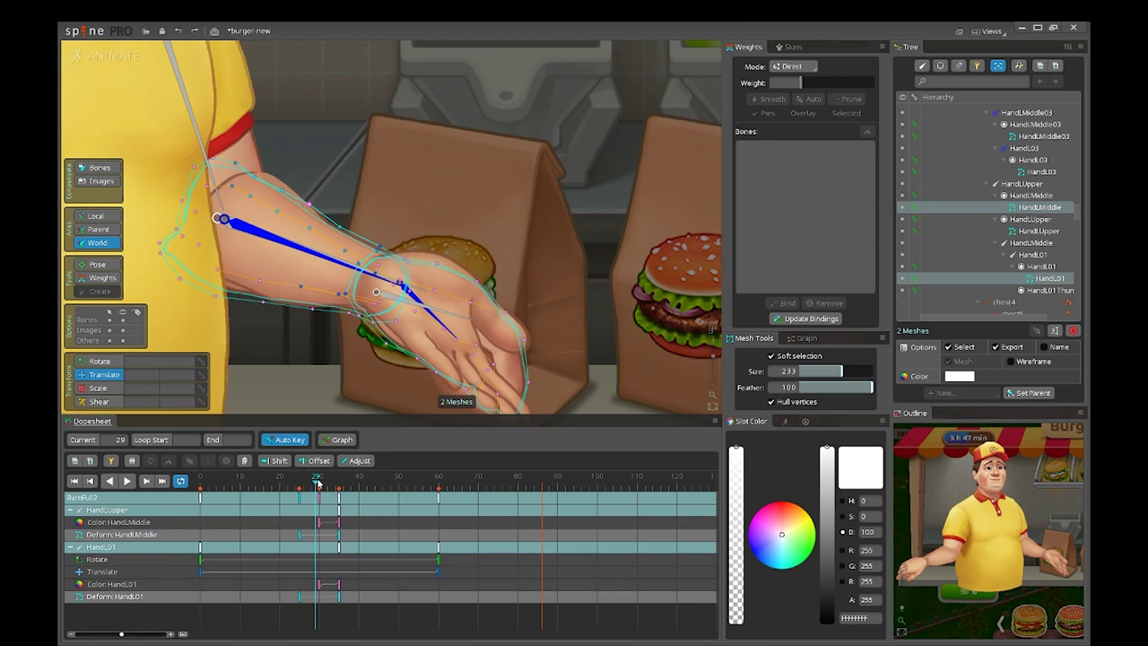
{"action": "scroll", "coordinate": [310, 191], "scroll_direction": "up", "scroll_amount": 1}
Step: Select the HandLMiddle03 and HandL03 meshes and key their deforms at frame 25
{"action": "left_click", "coordinate": [287, 144]}
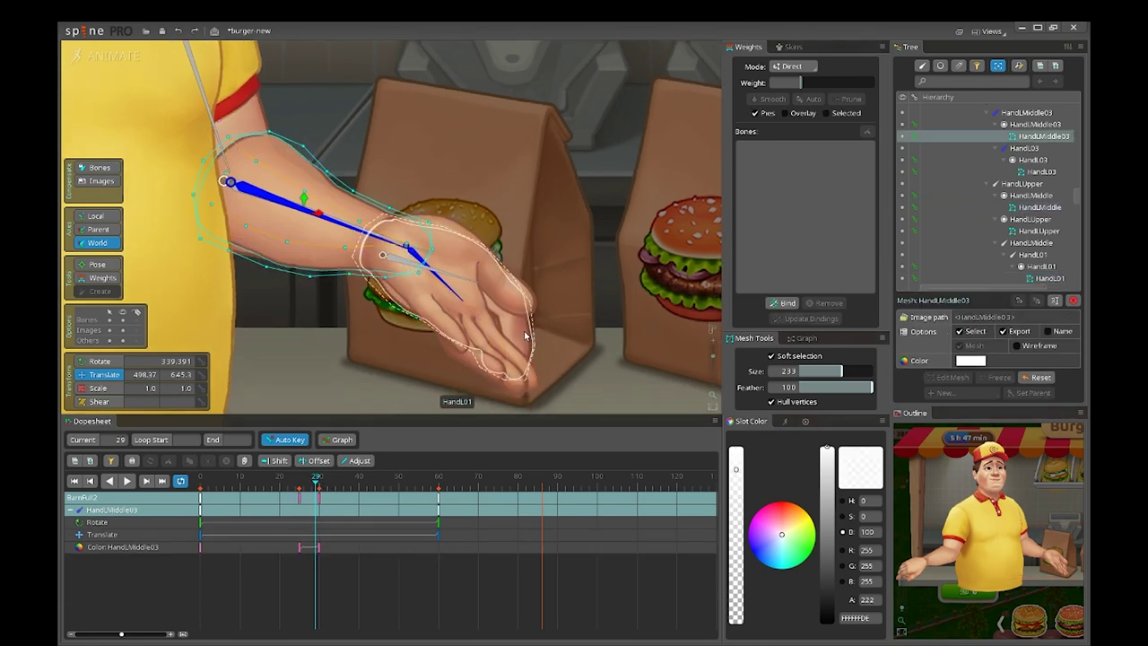
{"action": "left_click", "coordinate": [527, 383], "text": "ctrl"}
{"action": "left_click", "coordinate": [297, 484]}
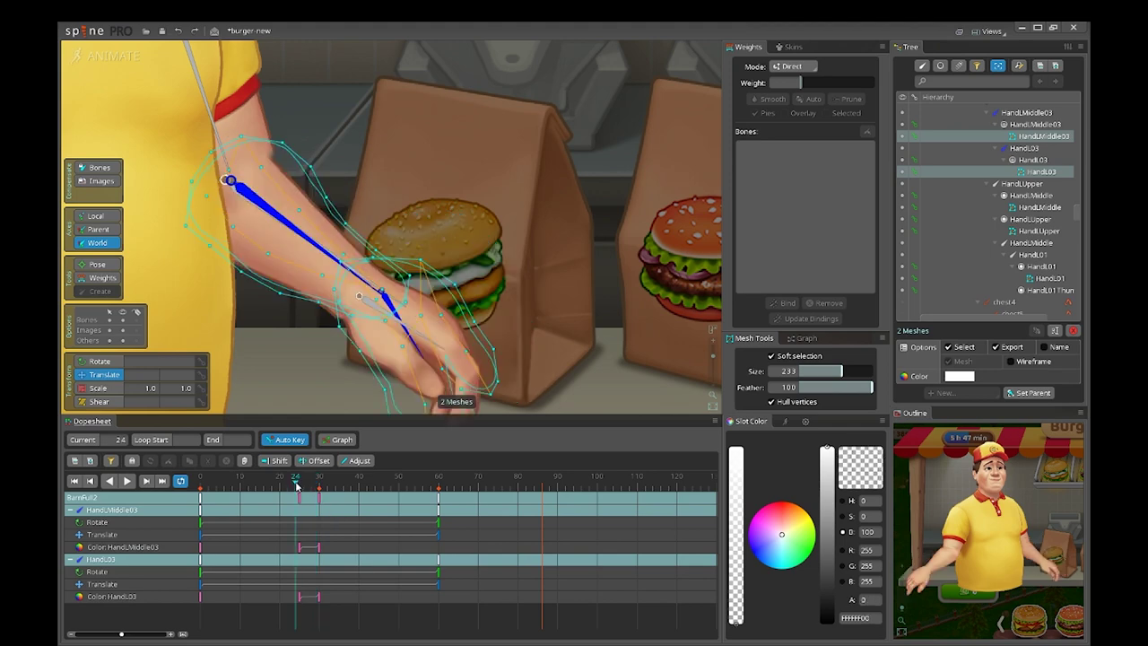
{"action": "left_click_drag", "start_coordinate": [297, 486], "coordinate": [300, 485]}
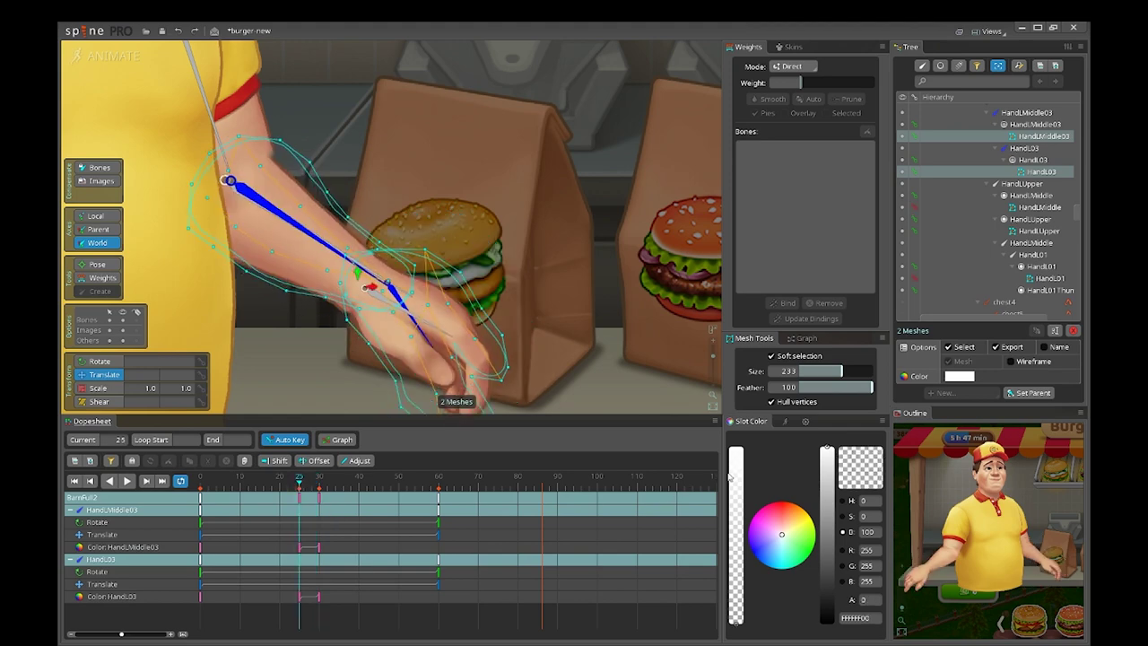
{"action": "left_click", "coordinate": [915, 172]}
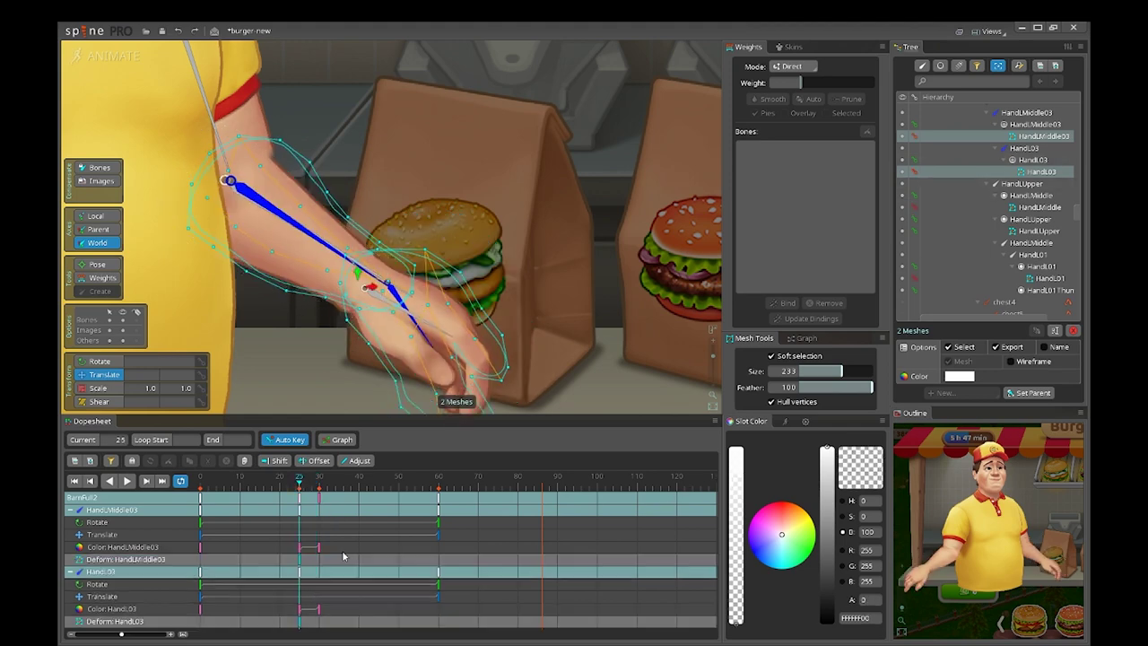
Step: Key the HandLMiddle03 and HandL03 deforms at frame 30 and compare the arm shape with frame 25
{"action": "left_click", "coordinate": [319, 480]}
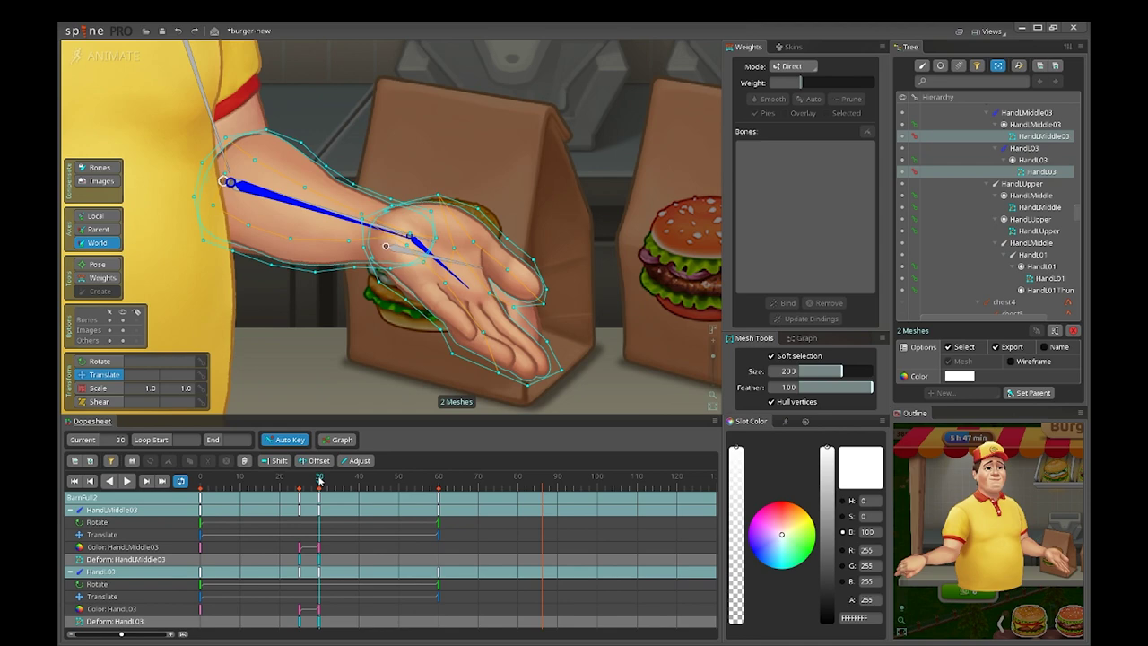
{"action": "left_click_drag", "start_coordinate": [319, 480], "coordinate": [301, 480]}
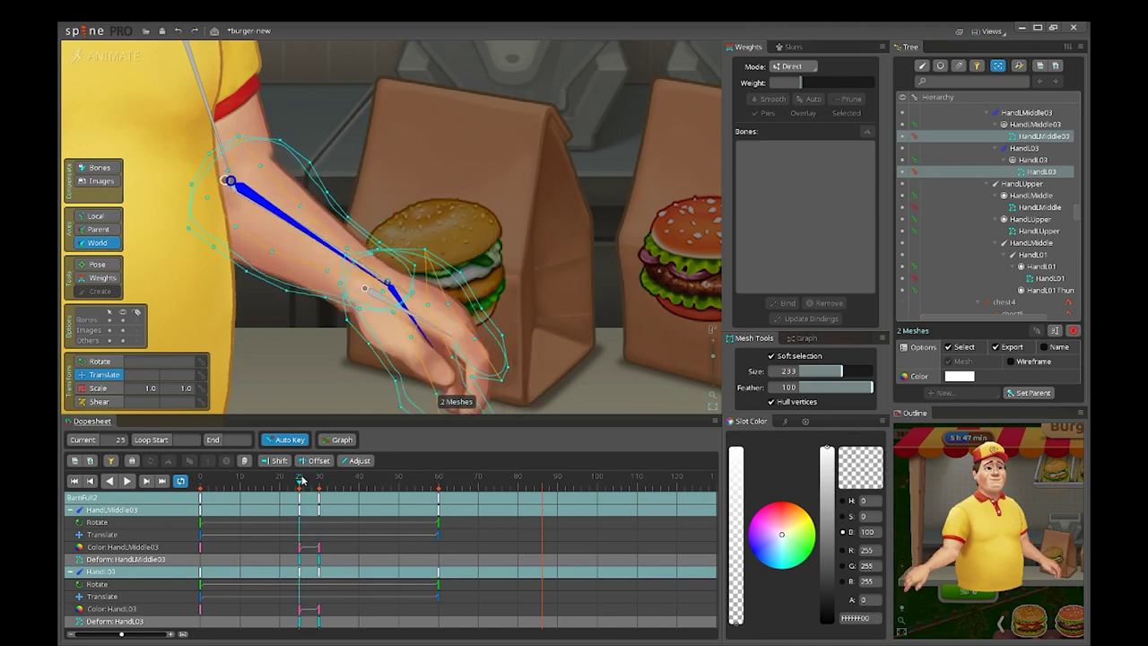
{"action": "left_click_drag", "start_coordinate": [562, 307], "coordinate": [570, 241]}
{"action": "left_click_drag", "start_coordinate": [304, 485], "coordinate": [319, 482]}
{"action": "left_click_drag", "start_coordinate": [562, 328], "coordinate": [552, 369]}
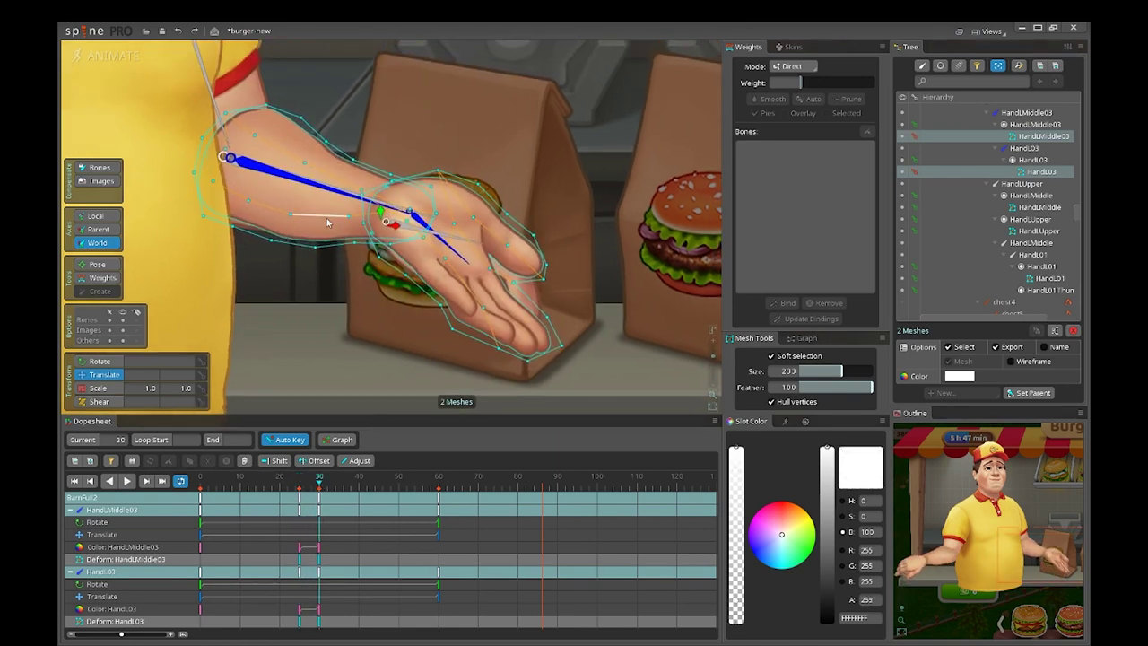
Step: At frame 25, reshape the fingertip, outer hand and wrist vertices of the mismatched mesh to fit the relaxed hand
{"action": "left_click", "coordinate": [301, 481]}
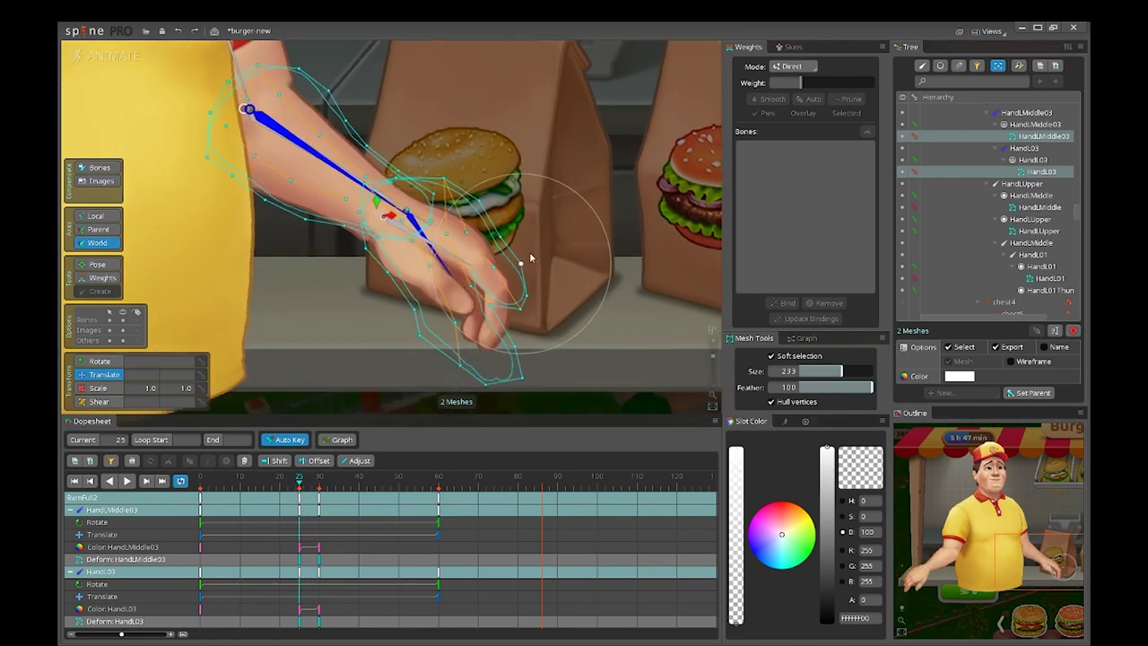
{"action": "left_click_drag", "start_coordinate": [475, 326], "coordinate": [470, 287]}
{"action": "left_click_drag", "start_coordinate": [537, 326], "coordinate": [523, 300]}
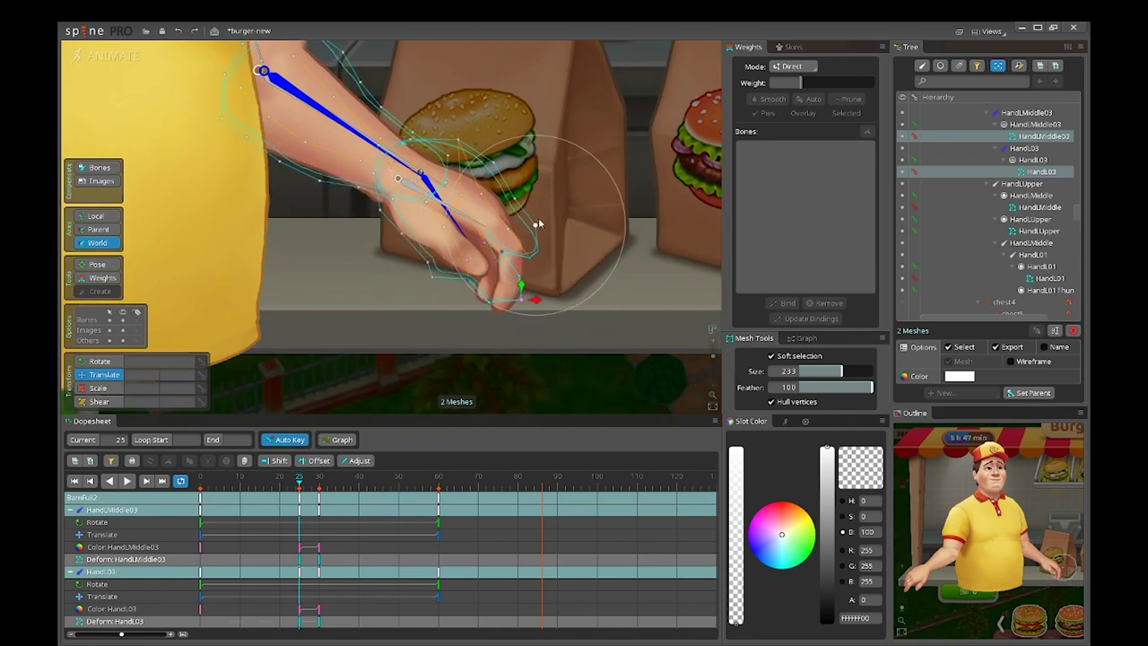
{"action": "left_click_drag", "start_coordinate": [538, 221], "coordinate": [518, 245]}
{"action": "left_click_drag", "start_coordinate": [459, 142], "coordinate": [440, 164]}
{"action": "left_click_drag", "start_coordinate": [503, 222], "coordinate": [510, 216]}
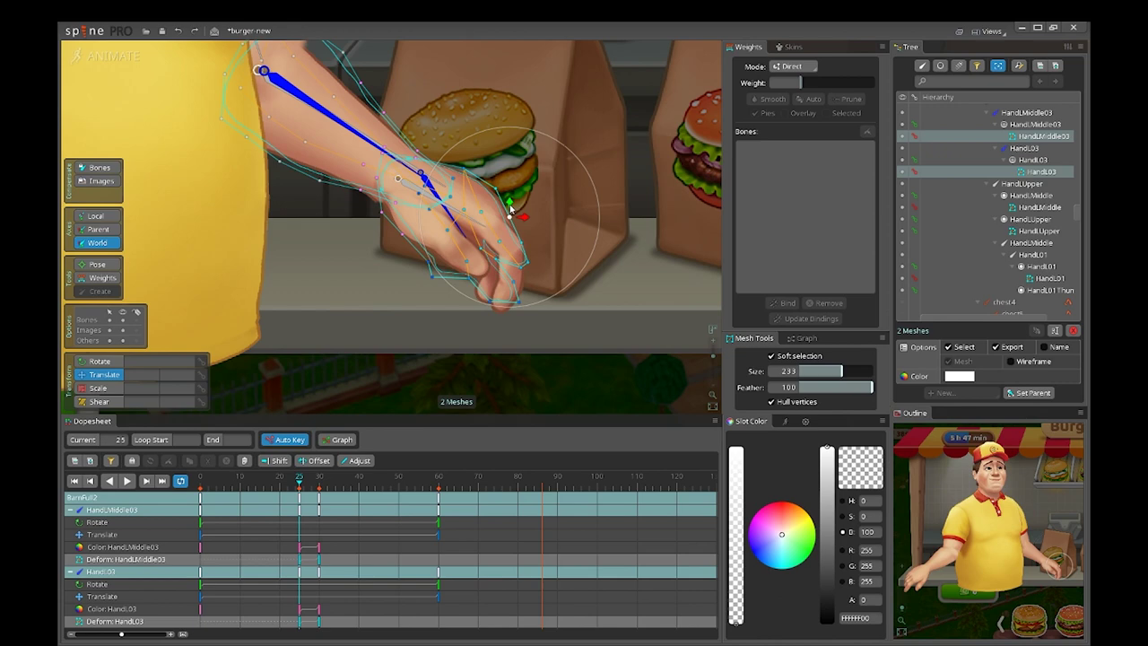
Step: Adjust the upper forearm, elbow underside, wrist and thumb vertices to follow the arm's outline at frame 25
{"action": "left_click", "coordinate": [416, 158]}
{"action": "left_click_drag", "start_coordinate": [355, 85], "coordinate": [432, 199]}
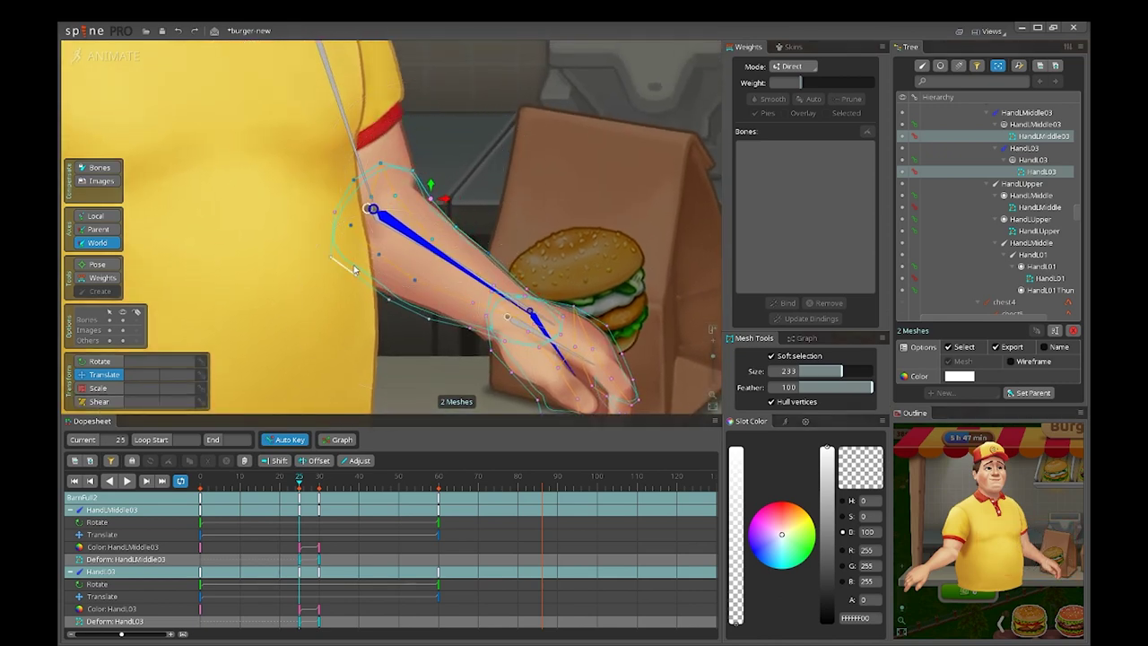
{"action": "left_click_drag", "start_coordinate": [354, 270], "coordinate": [344, 283]}
{"action": "left_click_drag", "start_coordinate": [412, 321], "coordinate": [464, 258]}
{"action": "left_click_drag", "start_coordinate": [494, 299], "coordinate": [471, 286]}
{"action": "left_click_drag", "start_coordinate": [524, 340], "coordinate": [528, 324]}
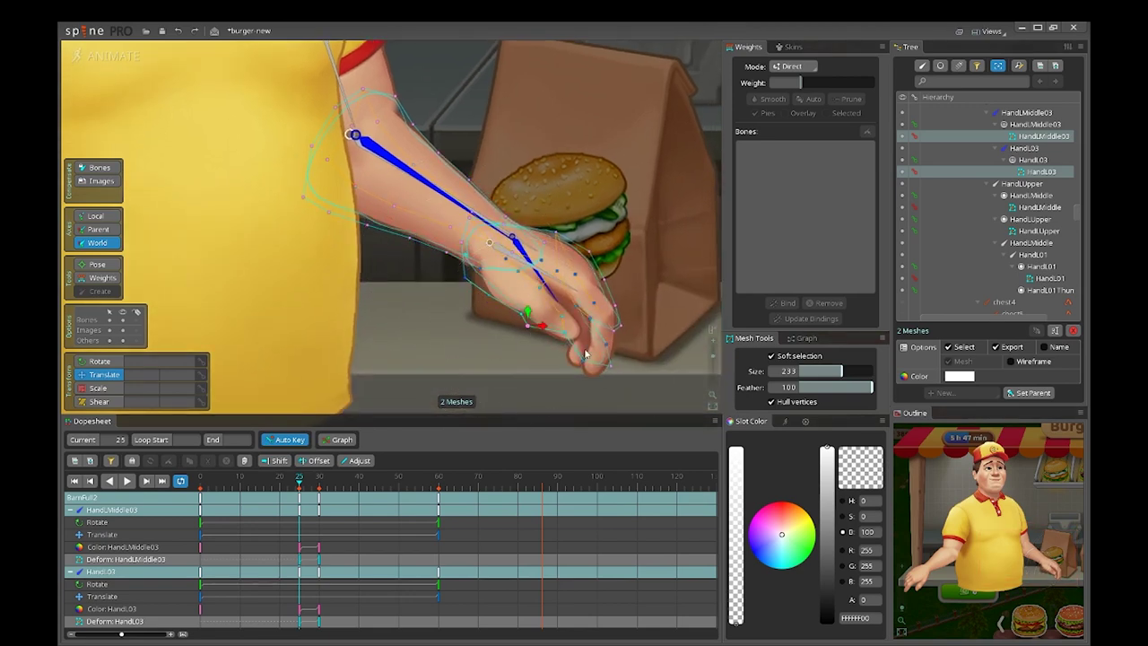
Step: Refine the fingertip and finger vertices at frame 25, reducing the soft selection size to 104
{"action": "left_click_drag", "start_coordinate": [579, 357], "coordinate": [608, 376]}
{"action": "left_click_drag", "start_coordinate": [592, 326], "coordinate": [604, 326]}
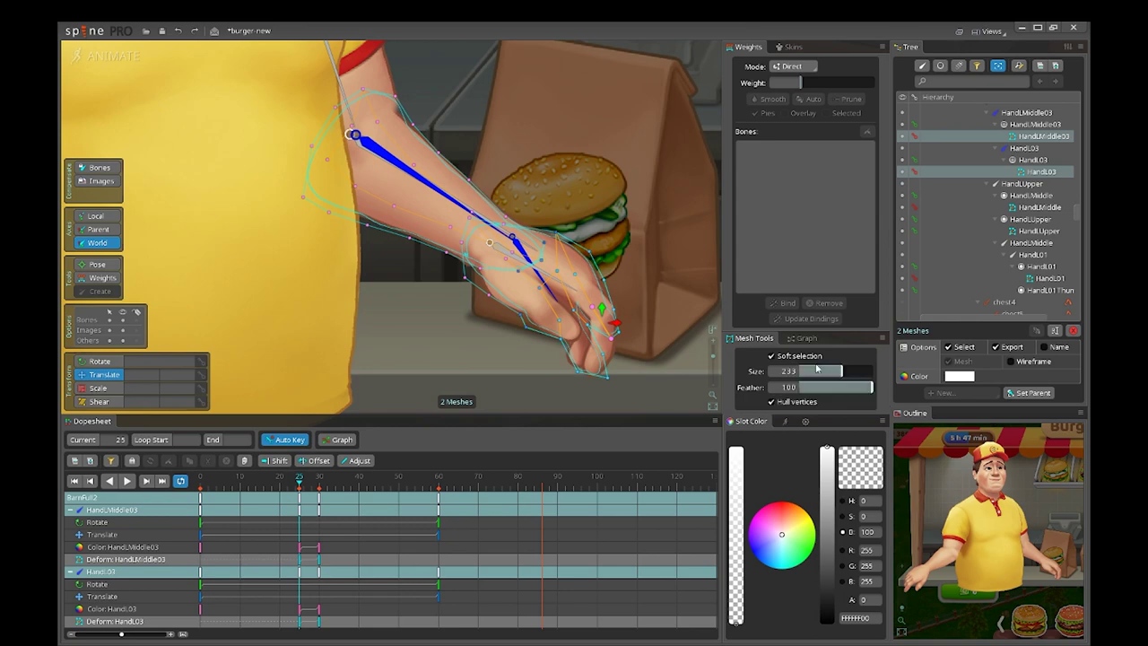
{"action": "left_click", "coordinate": [818, 372]}
{"action": "left_click_drag", "start_coordinate": [602, 285], "coordinate": [596, 276]}
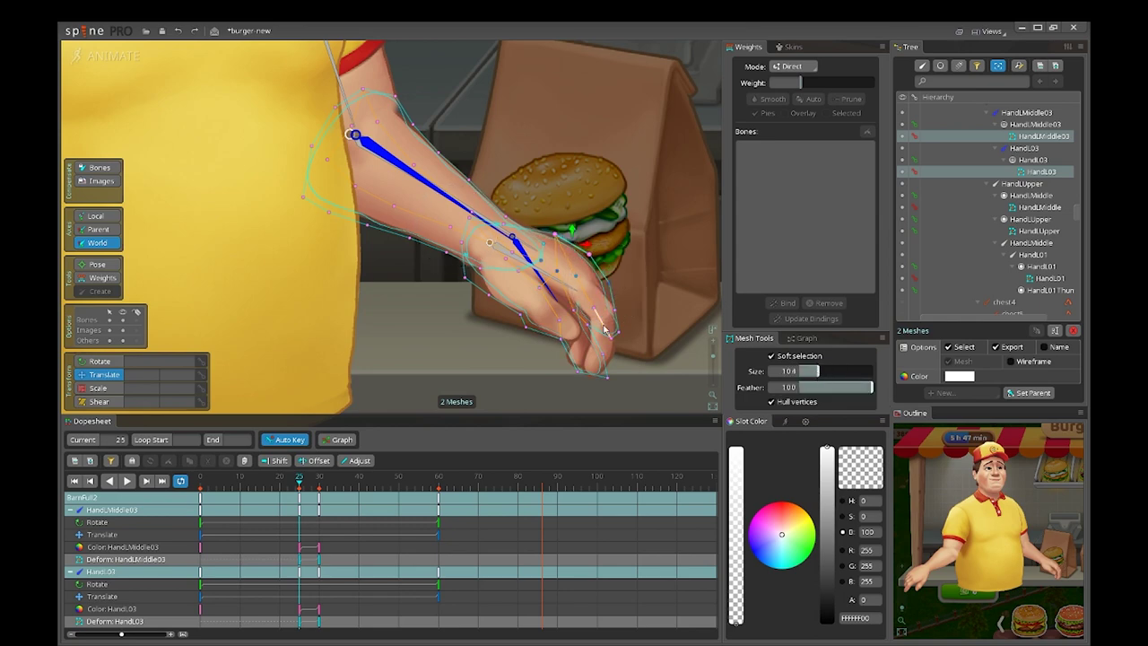
{"action": "left_click_drag", "start_coordinate": [589, 324], "coordinate": [603, 331]}
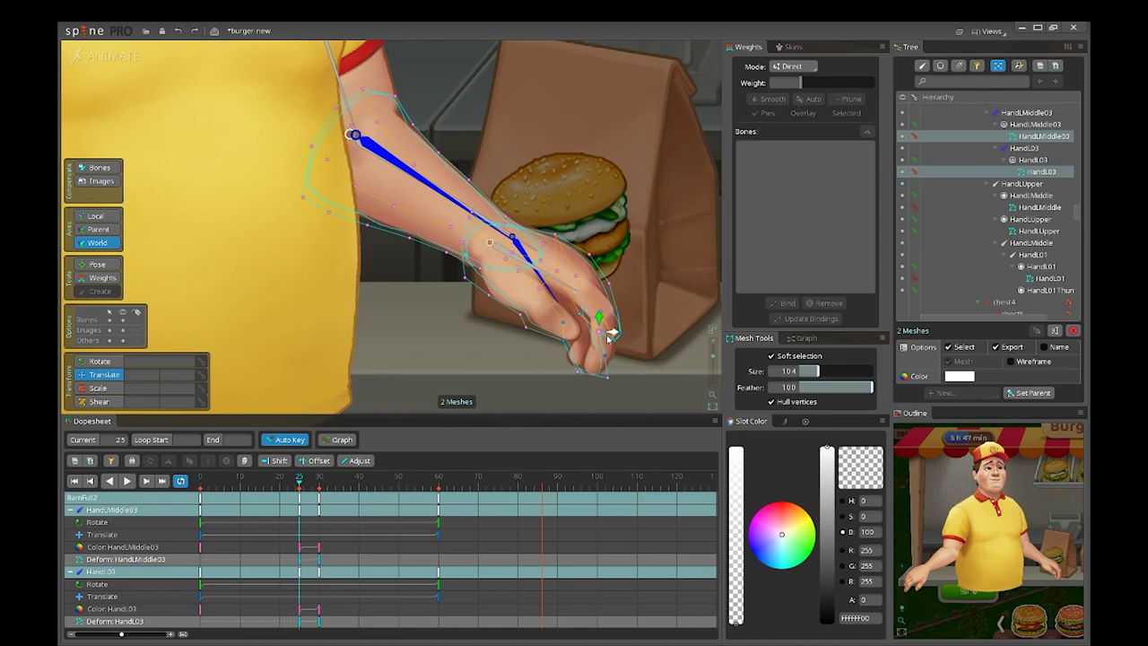
Step: Scrub between frames 25 and 33.5 to check the arm's blend through the crossfade
{"action": "left_click_drag", "start_coordinate": [301, 486], "coordinate": [334, 487]}
{"action": "left_click_drag", "start_coordinate": [595, 283], "coordinate": [409, 342]}
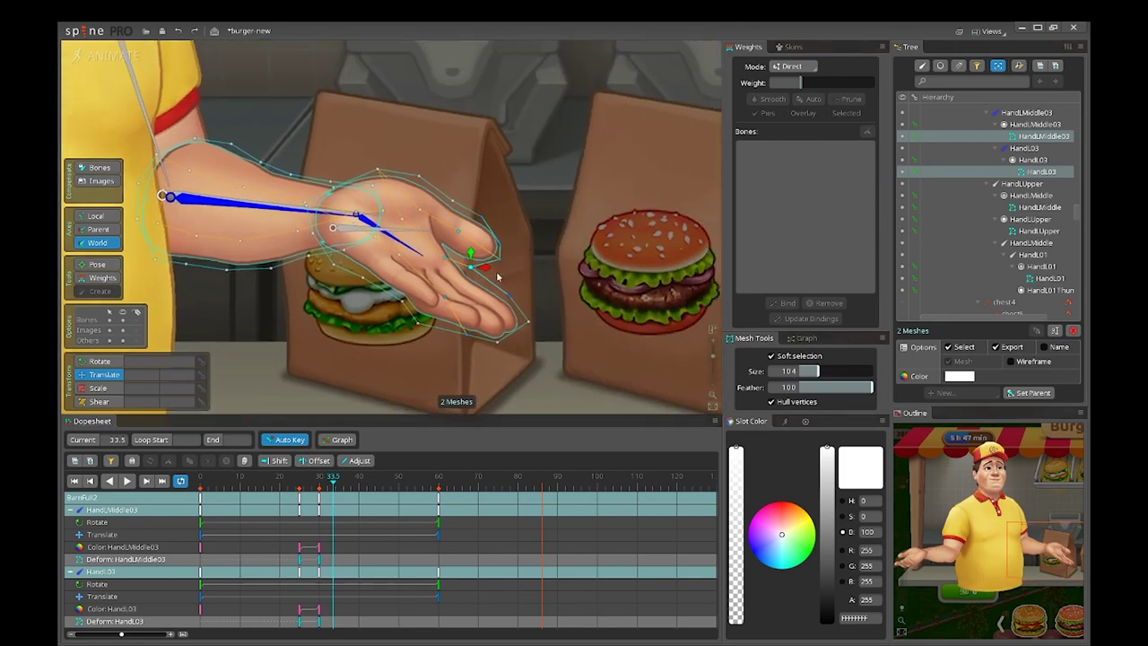
{"action": "left_click_drag", "start_coordinate": [330, 485], "coordinate": [312, 500]}
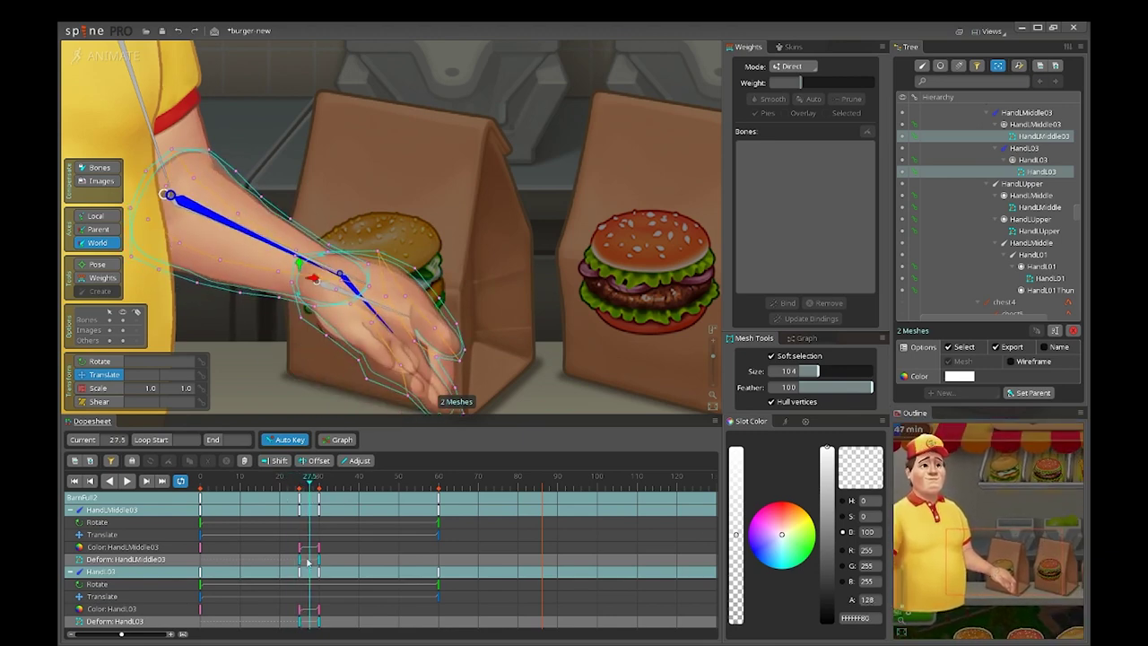
{"action": "mouse_move", "coordinate": [306, 490]}
{"action": "left_mouse_down"}
{"action": "mouse_move", "coordinate": [314, 497]}
{"action": "mouse_move", "coordinate": [303, 502]}
{"action": "mouse_move", "coordinate": [319, 505]}
{"action": "mouse_move", "coordinate": [303, 508]}
{"action": "left_mouse_up"}
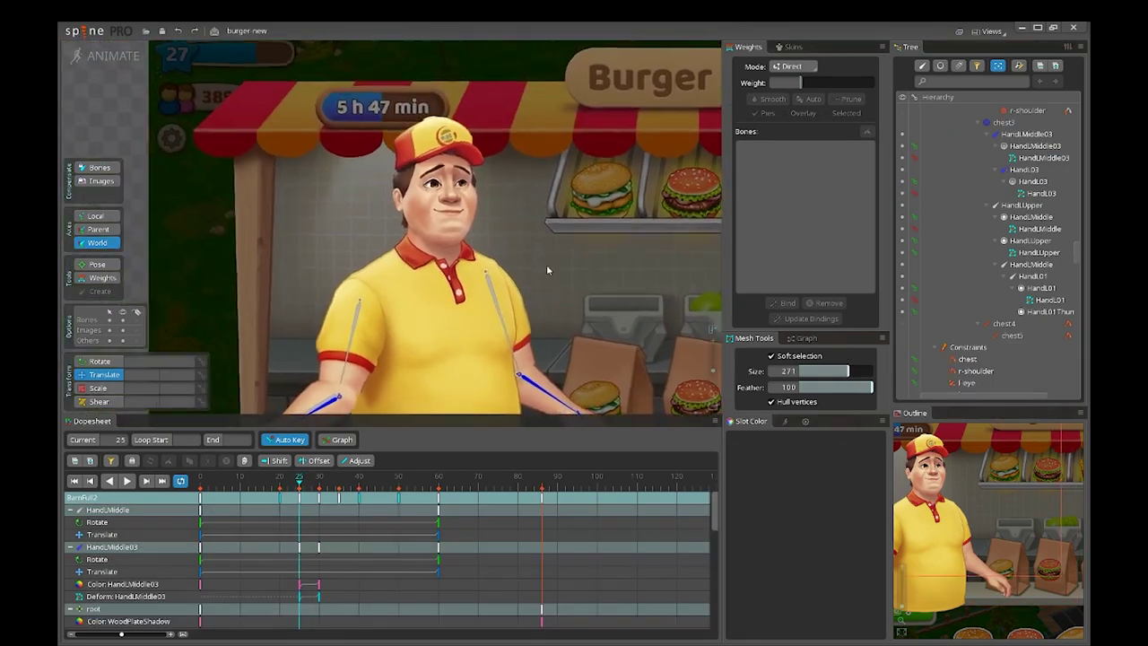
Step: Switch the mouth01 slot from lips to the sadmouth attachment at frame 17
{"action": "scroll", "coordinate": [546, 264], "scroll_direction": "up", "scroll_amount": 5}
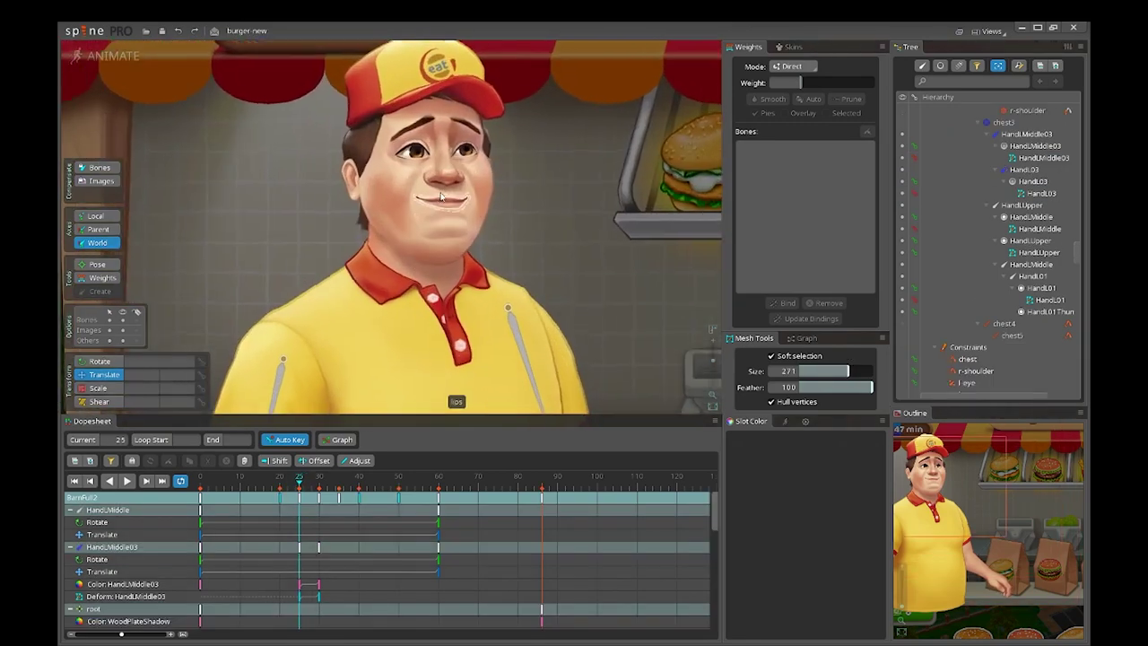
{"action": "left_click", "coordinate": [441, 204]}
{"action": "scroll", "coordinate": [569, 223], "scroll_direction": "up", "scroll_amount": 2}
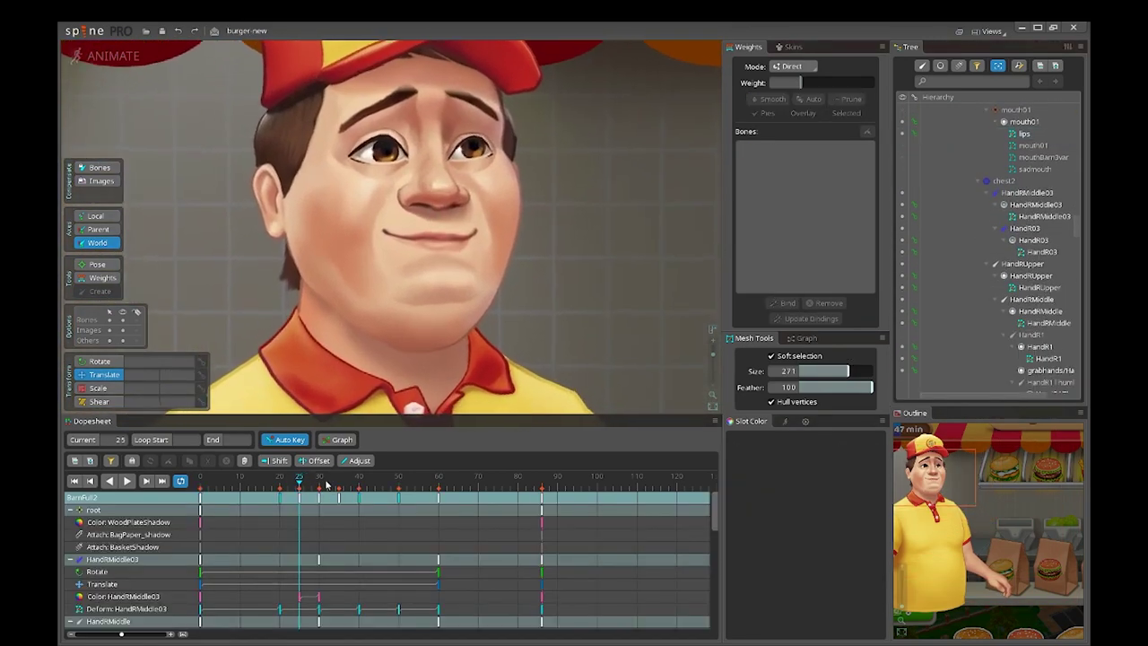
{"action": "left_click_drag", "start_coordinate": [199, 498], "coordinate": [241, 496]}
{"action": "left_click", "coordinate": [429, 256]}
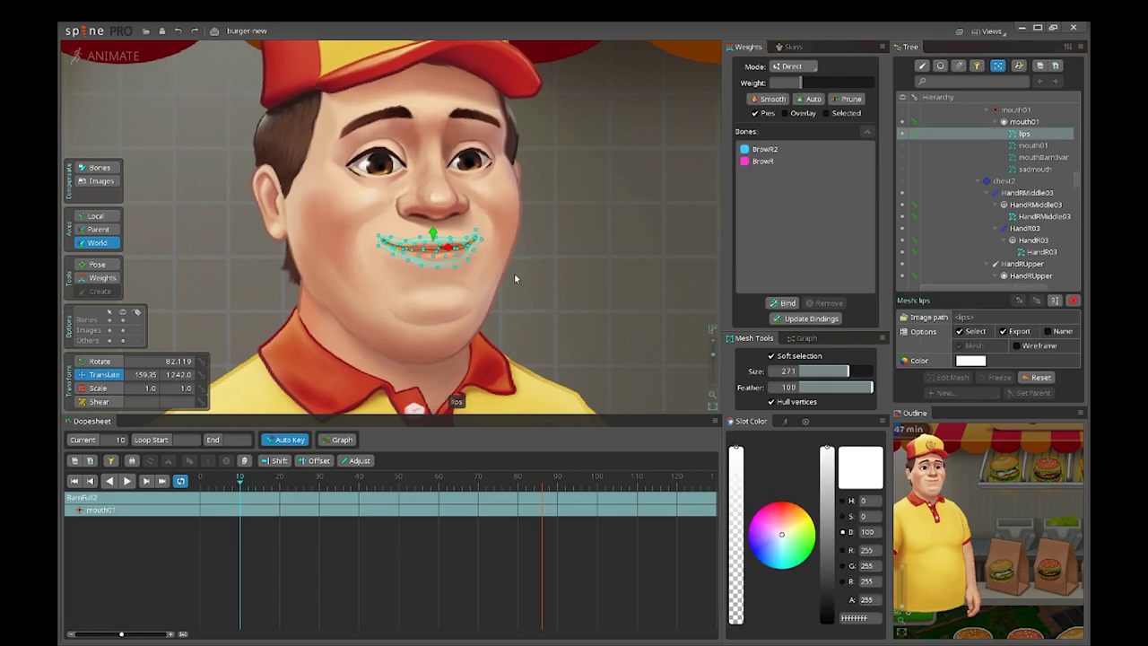
{"action": "scroll", "coordinate": [541, 290], "scroll_direction": "up", "scroll_amount": 1}
{"action": "left_click_drag", "start_coordinate": [263, 493], "coordinate": [306, 497]}
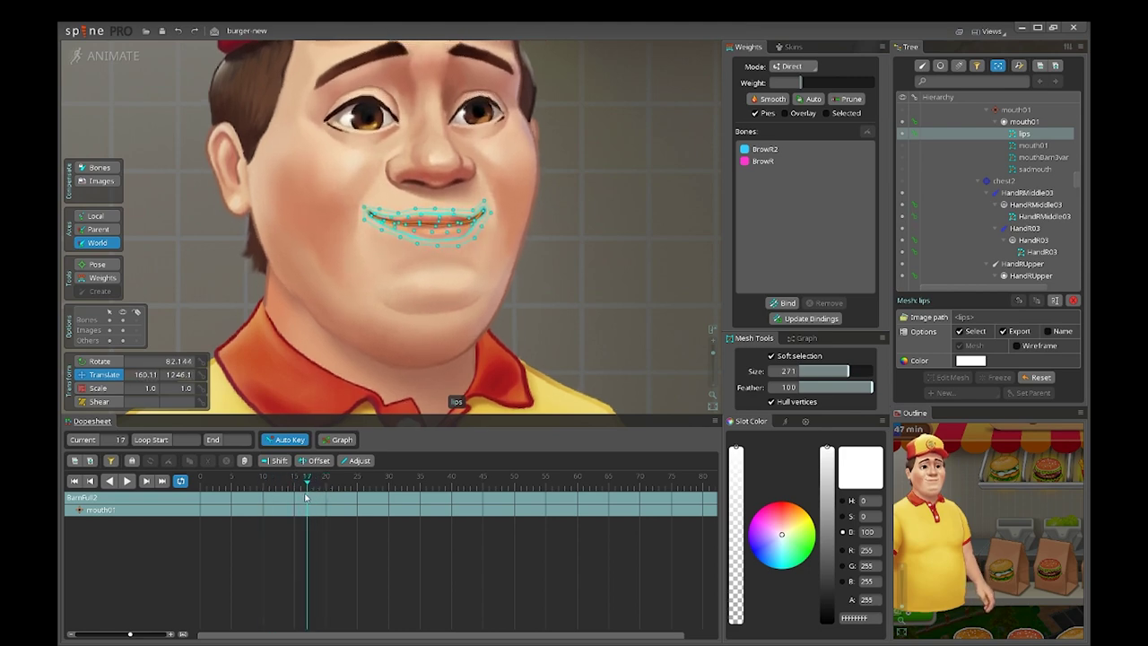
{"action": "scroll", "coordinate": [306, 497], "scroll_direction": "down", "scroll_amount": 3}
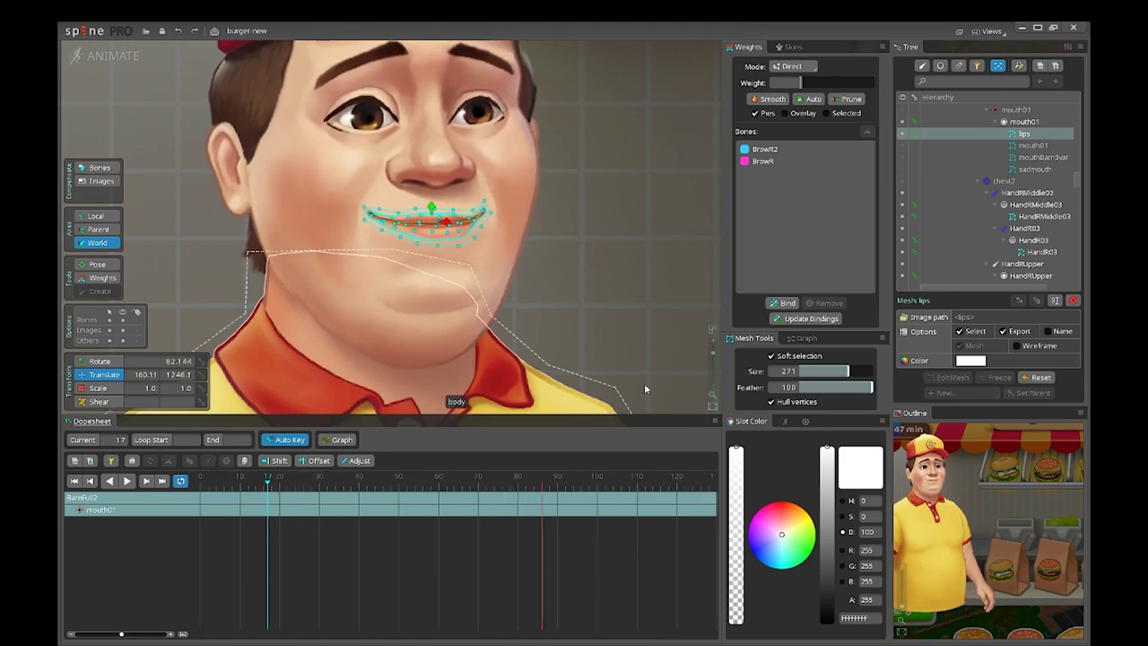
{"action": "left_click", "coordinate": [914, 169]}
{"action": "left_click", "coordinate": [1032, 169]}
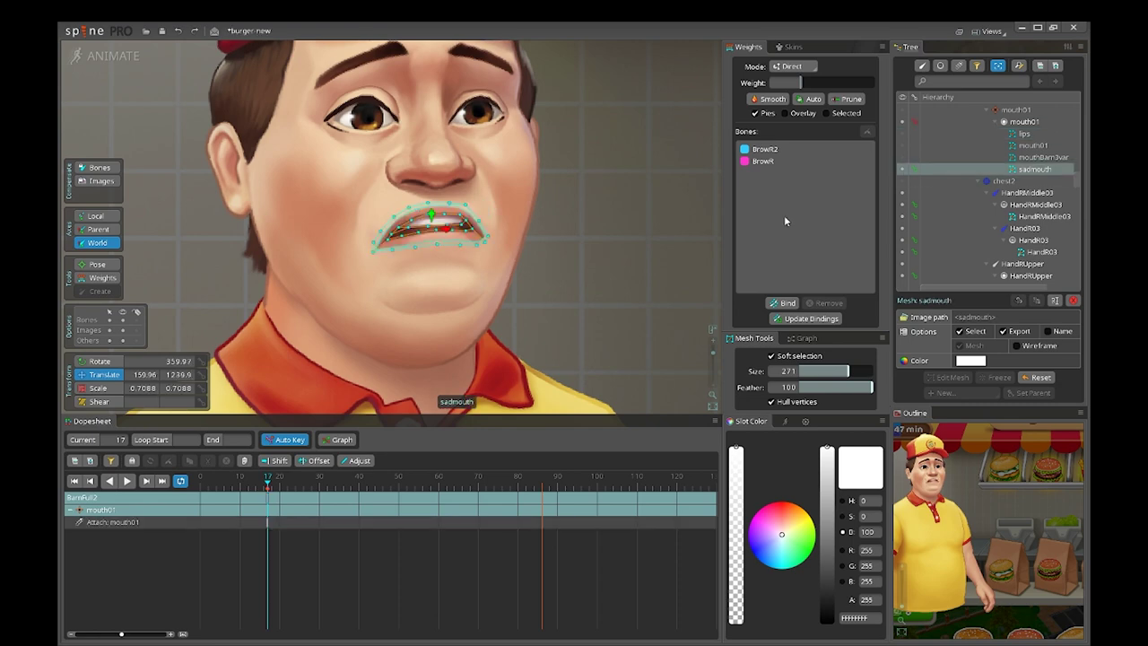
Step: Key the sadmouth mesh's deform at frames 25 and 17
{"action": "left_click_drag", "start_coordinate": [267, 480], "coordinate": [301, 491]}
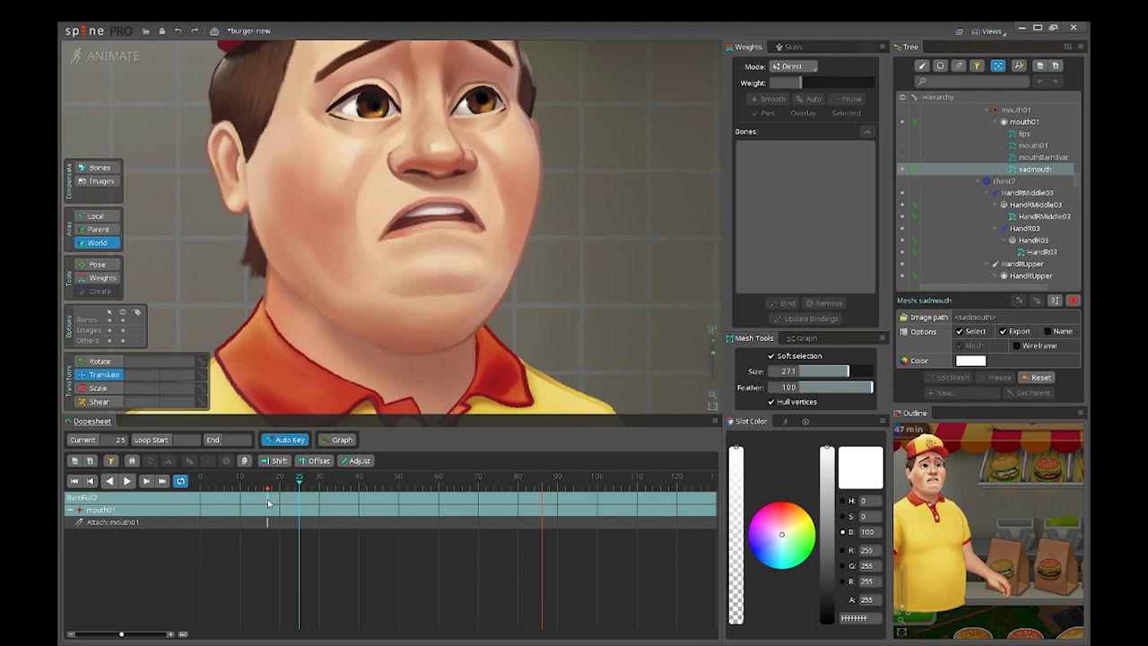
{"action": "left_click", "coordinate": [913, 170]}
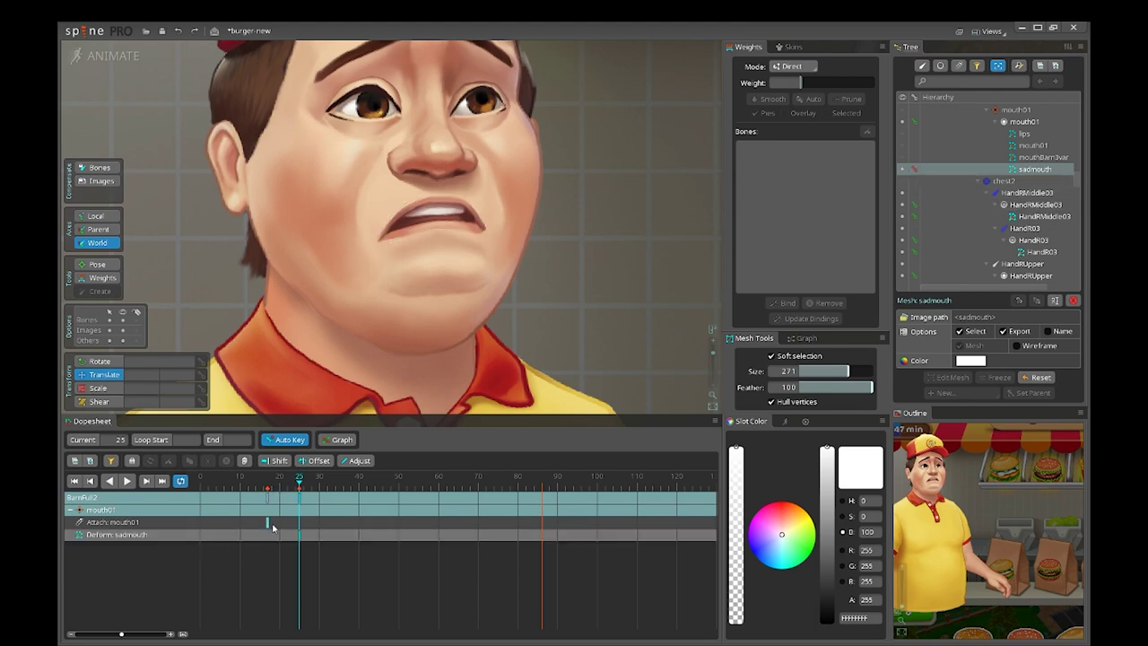
{"action": "scroll", "coordinate": [328, 477], "scroll_direction": "up", "scroll_amount": 3}
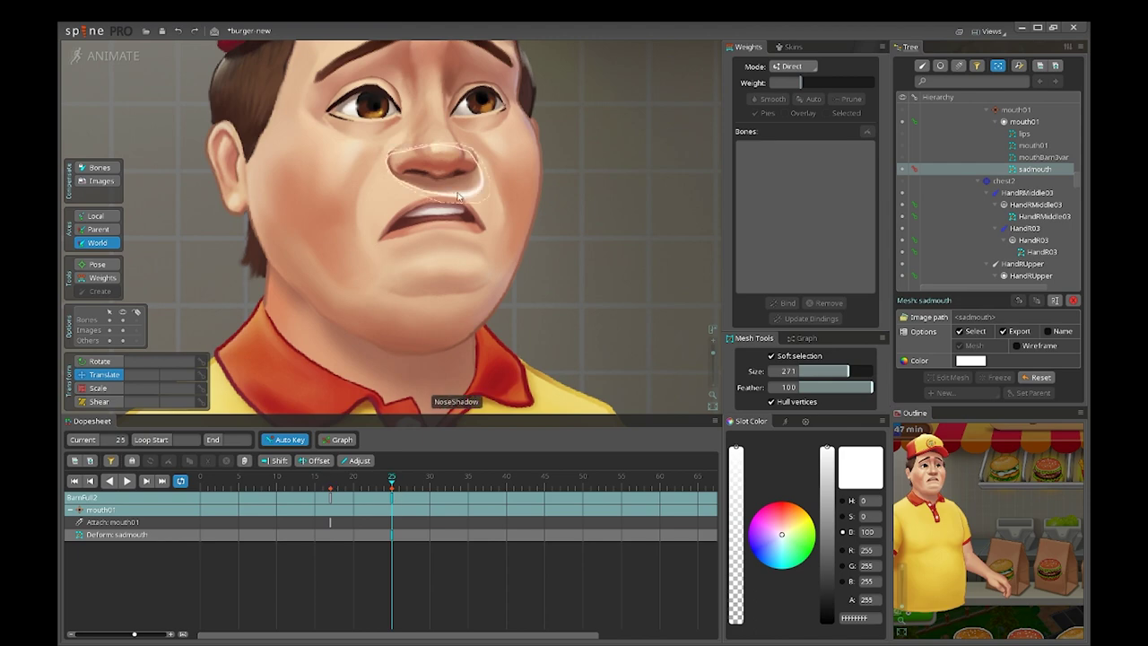
{"action": "left_click", "coordinate": [332, 481]}
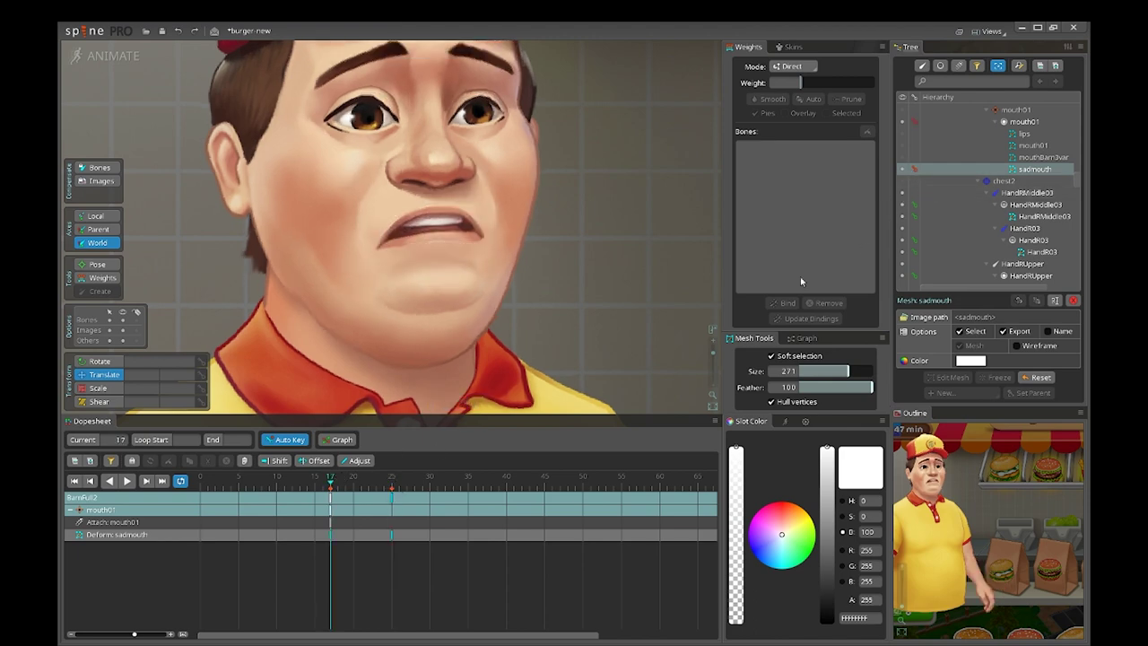
Step: Select the lips mesh and key its deform at frame 10
{"action": "scroll", "coordinate": [426, 395], "scroll_direction": "up", "scroll_amount": 3}
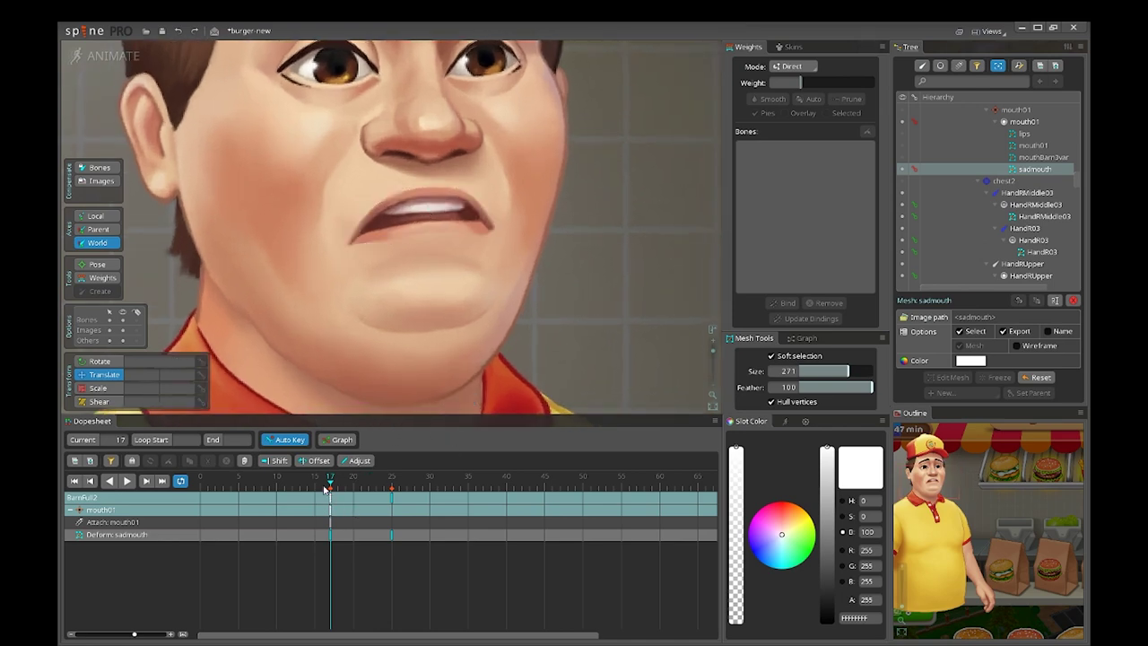
{"action": "left_click", "coordinate": [254, 484]}
{"action": "left_click", "coordinate": [398, 228]}
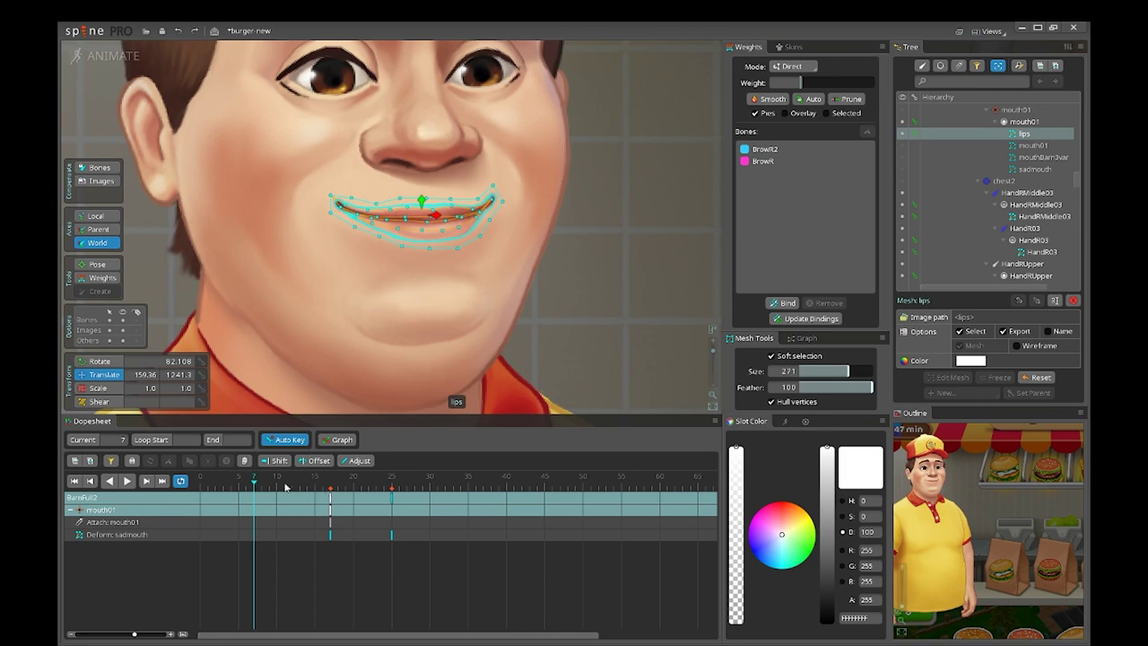
{"action": "mouse_move", "coordinate": [254, 480]}
{"action": "left_mouse_down"}
{"action": "mouse_move", "coordinate": [281, 479]}
{"action": "mouse_move", "coordinate": [272, 481]}
{"action": "left_mouse_up"}
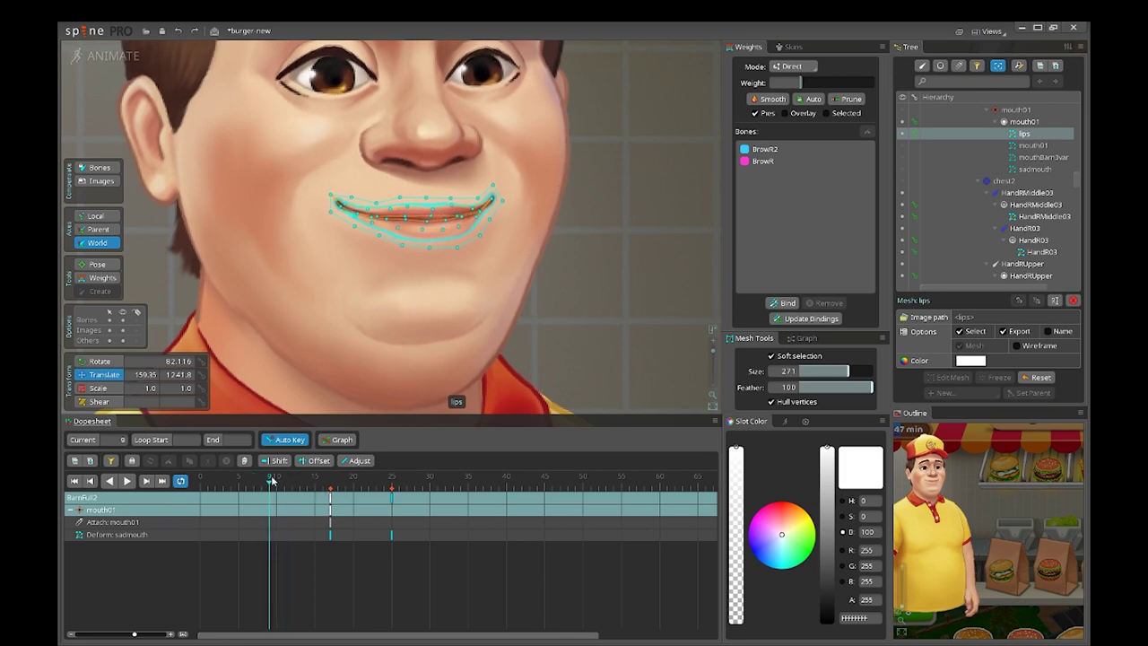
{"action": "key", "text": "Right"}
{"action": "key", "text": "Right"}
{"action": "key", "text": "Left"}
{"action": "key", "text": "Right"}
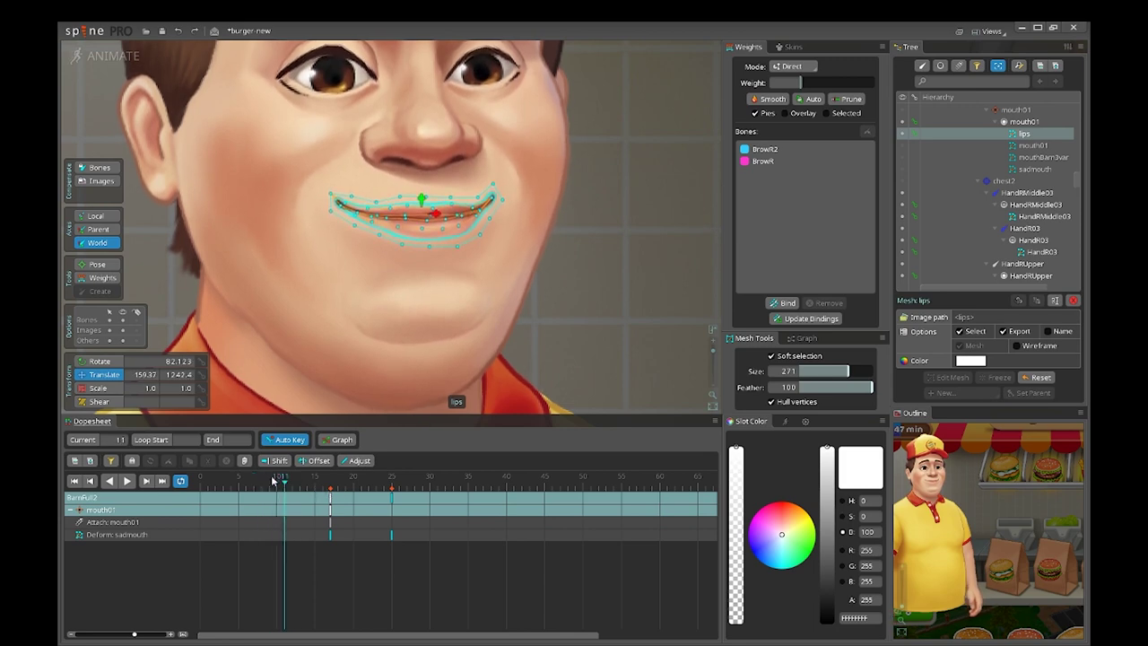
{"action": "key", "text": "Left"}
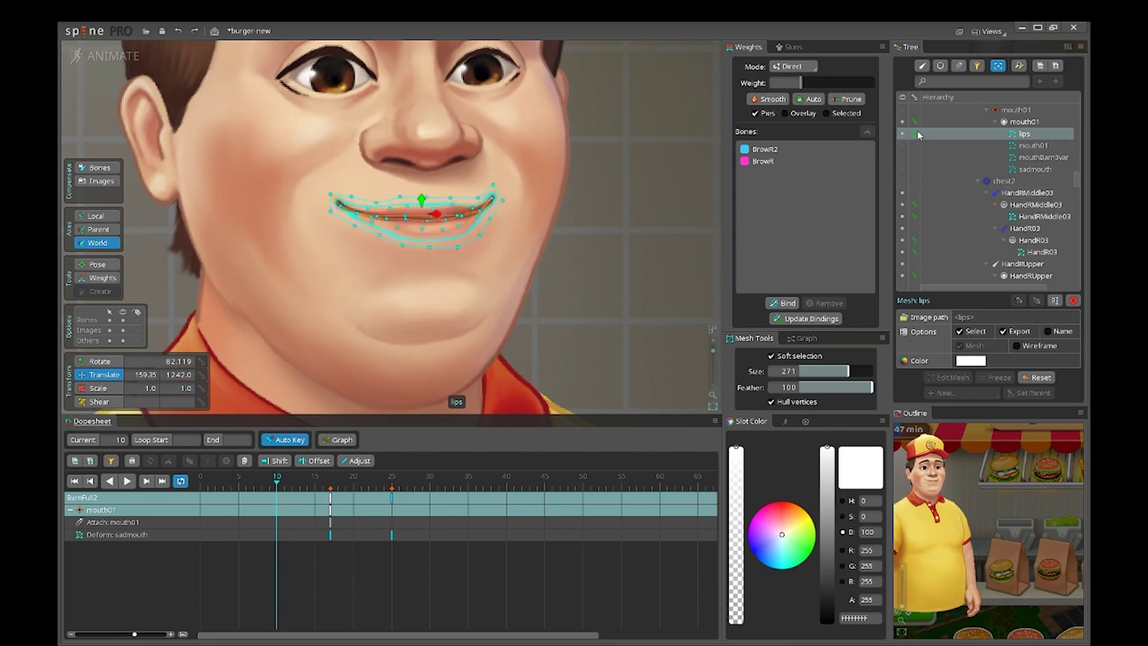
{"action": "left_click", "coordinate": [915, 133]}
Step: Key the lips deform at frame 17 by temporarily moving the mouth01 attachment key to frame 18
{"action": "left_click", "coordinate": [328, 534]}
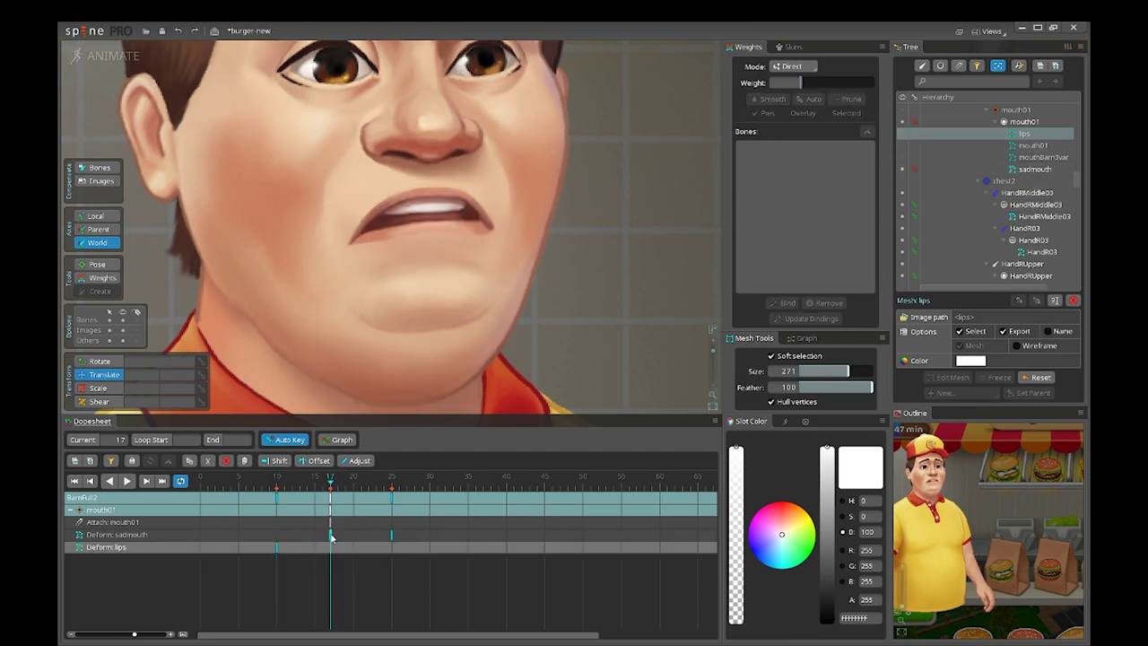
{"action": "left_click_drag", "start_coordinate": [333, 527], "coordinate": [338, 527]}
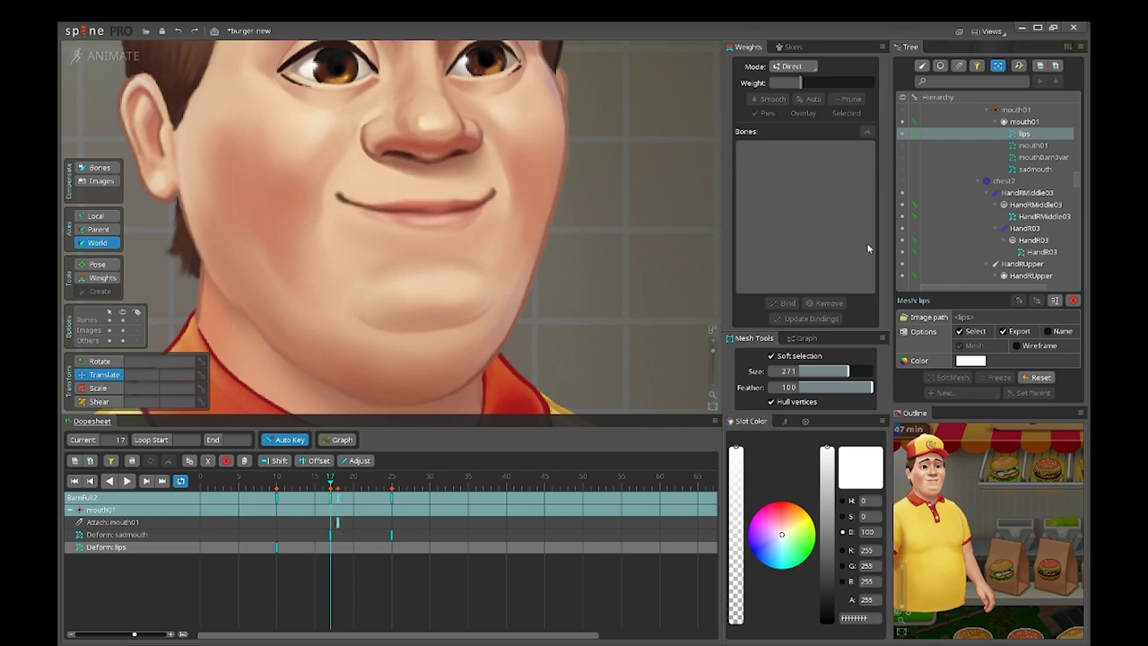
{"action": "left_click", "coordinate": [915, 134]}
{"action": "left_click_drag", "start_coordinate": [338, 527], "coordinate": [333, 527]}
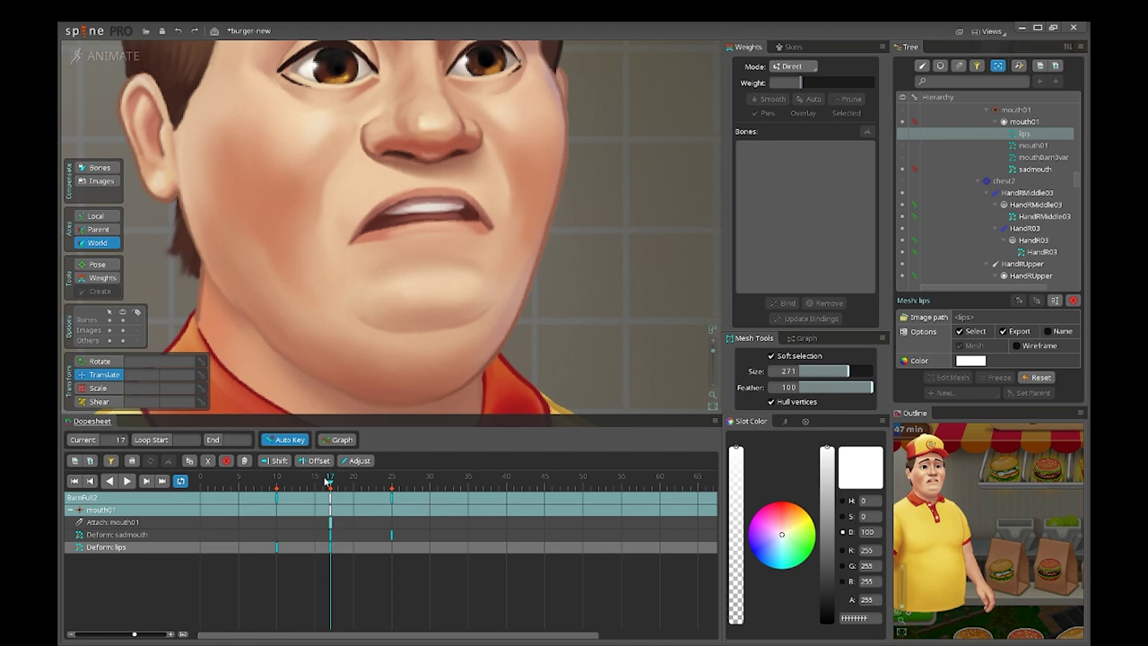
Step: Compare the mouth at frames 10 and 17, and move the mouth01 attachment and sadmouth deform keys to frame 20
{"action": "mouse_move", "coordinate": [327, 482]}
{"action": "left_mouse_down"}
{"action": "mouse_move", "coordinate": [277, 484]}
{"action": "mouse_move", "coordinate": [336, 489]}
{"action": "left_mouse_up"}
{"action": "left_click", "coordinate": [331, 558]}
{"action": "left_click", "coordinate": [277, 549]}
{"action": "double_click", "coordinate": [278, 550]}
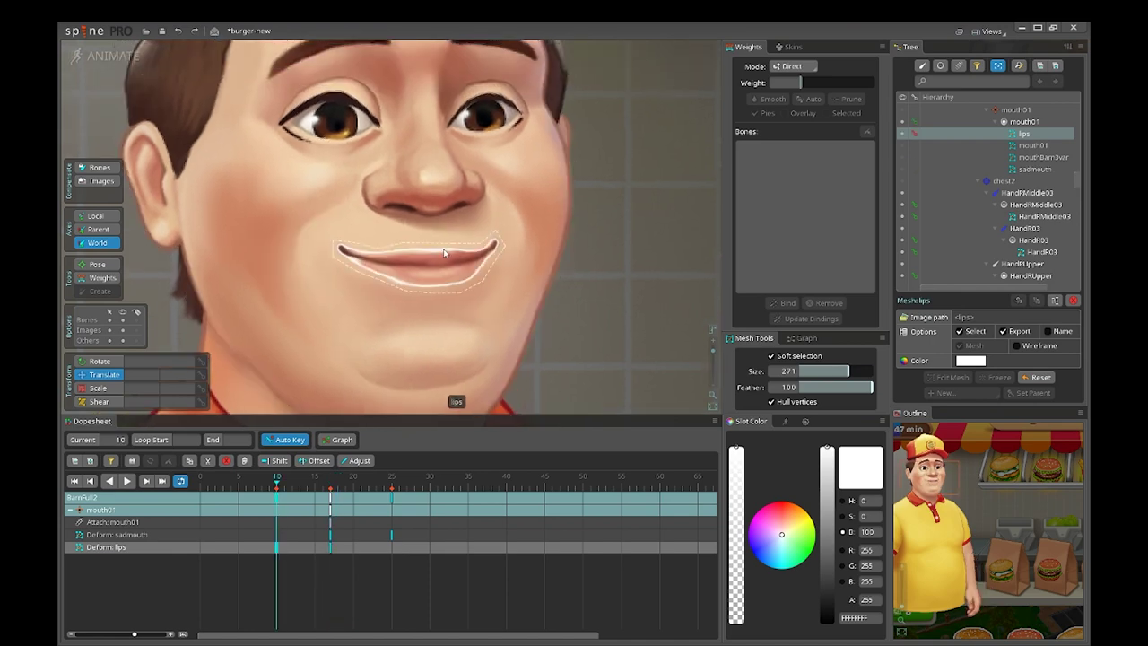
{"action": "left_click", "coordinate": [446, 253]}
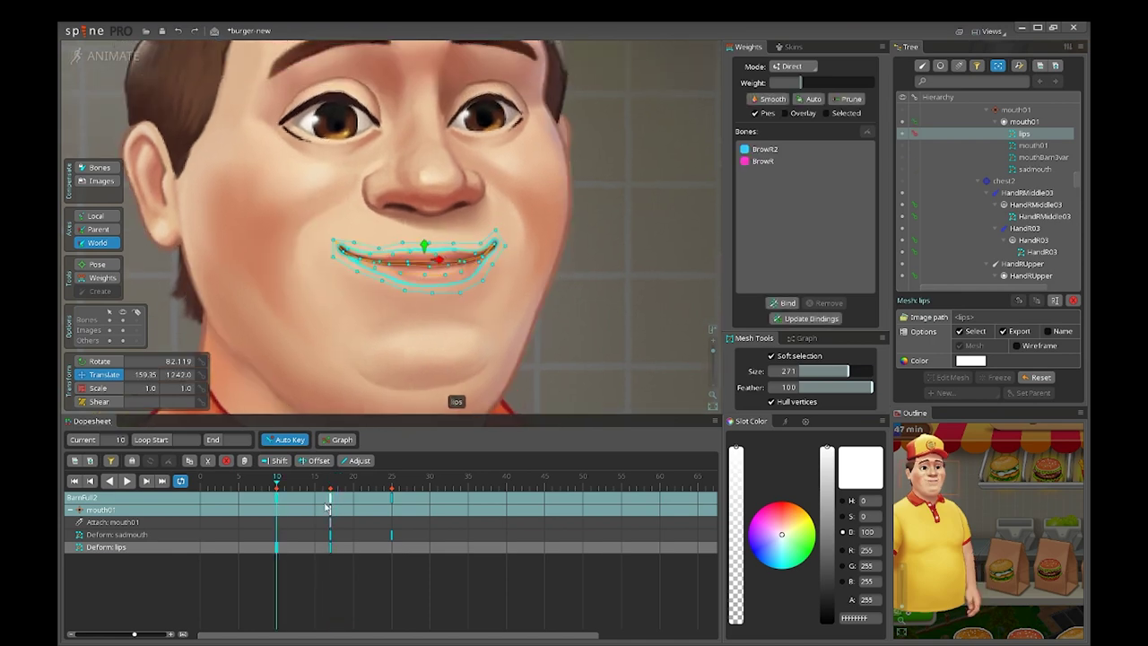
{"action": "left_click", "coordinate": [331, 556]}
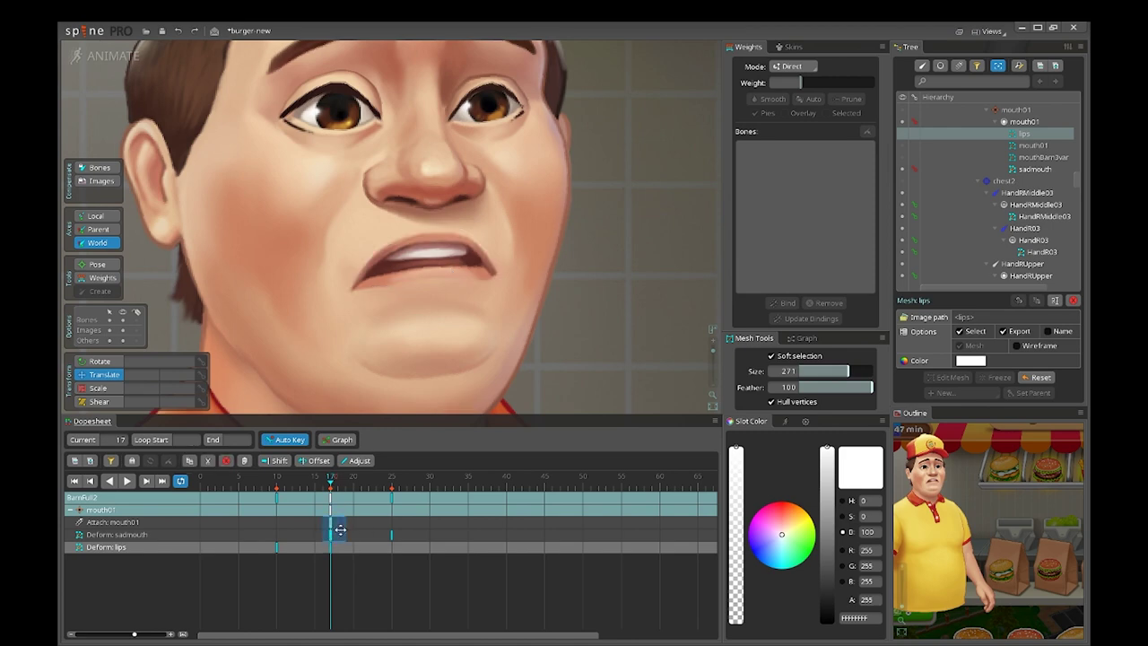
{"action": "left_click_drag", "start_coordinate": [340, 530], "coordinate": [363, 528]}
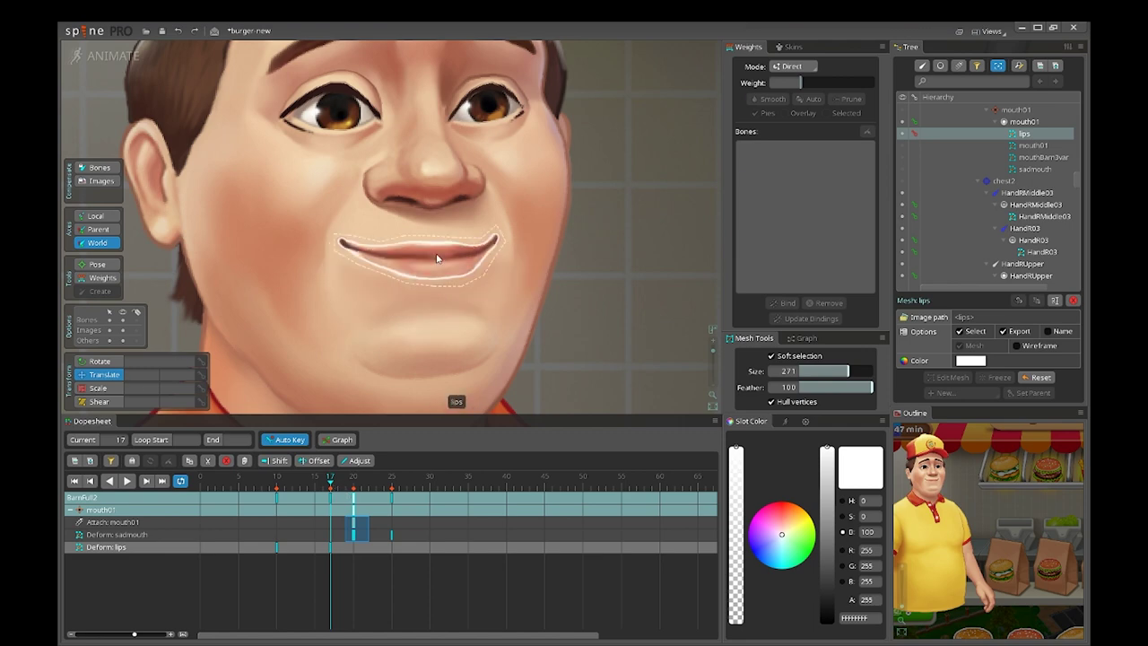
Step: Reduce the soft selection size to 104 and flatten the lips mesh's smile at frame 17 by lowering its left corner and raising the lower lip
{"action": "left_click", "coordinate": [339, 238]}
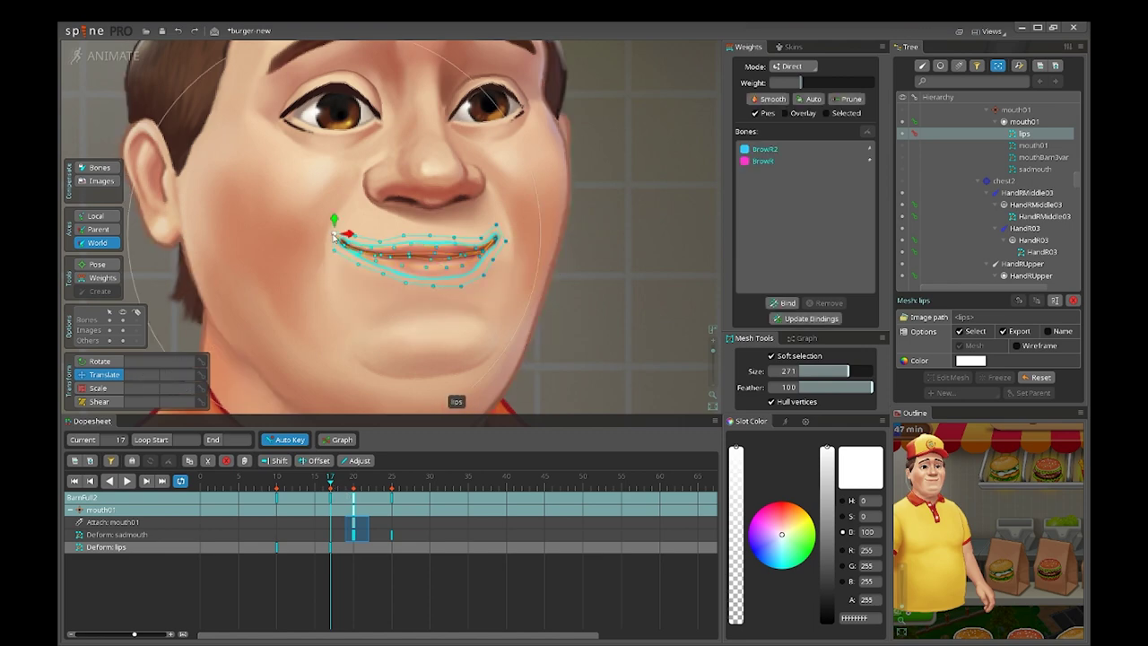
{"action": "left_click_drag", "start_coordinate": [847, 371], "coordinate": [819, 377]}
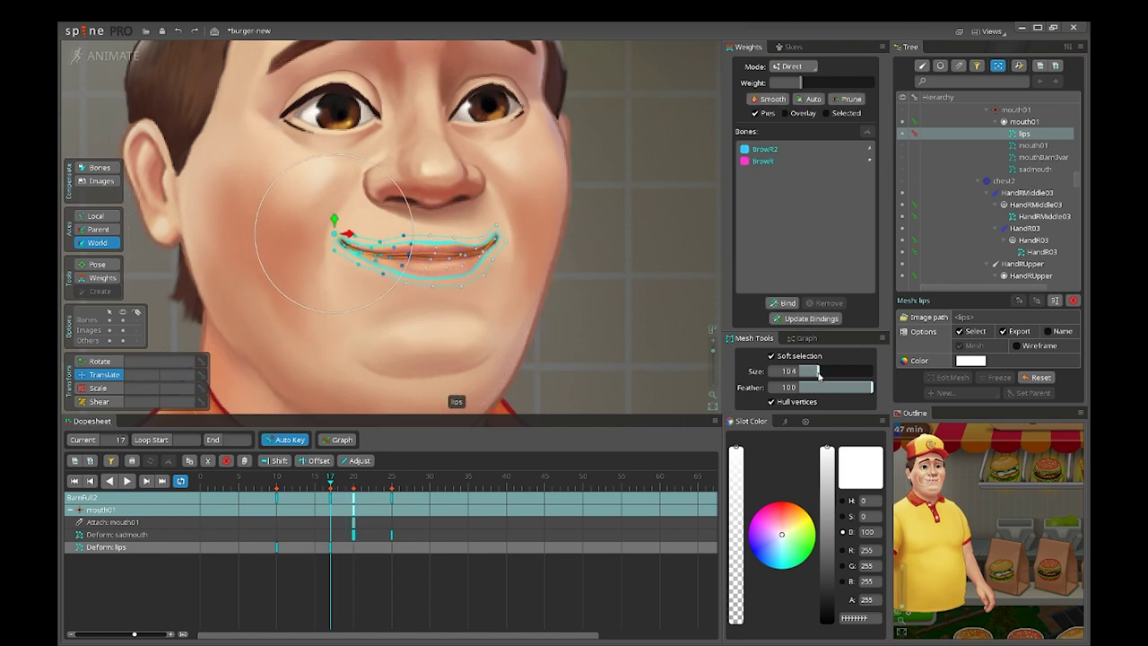
{"action": "left_click_drag", "start_coordinate": [332, 254], "coordinate": [335, 271]}
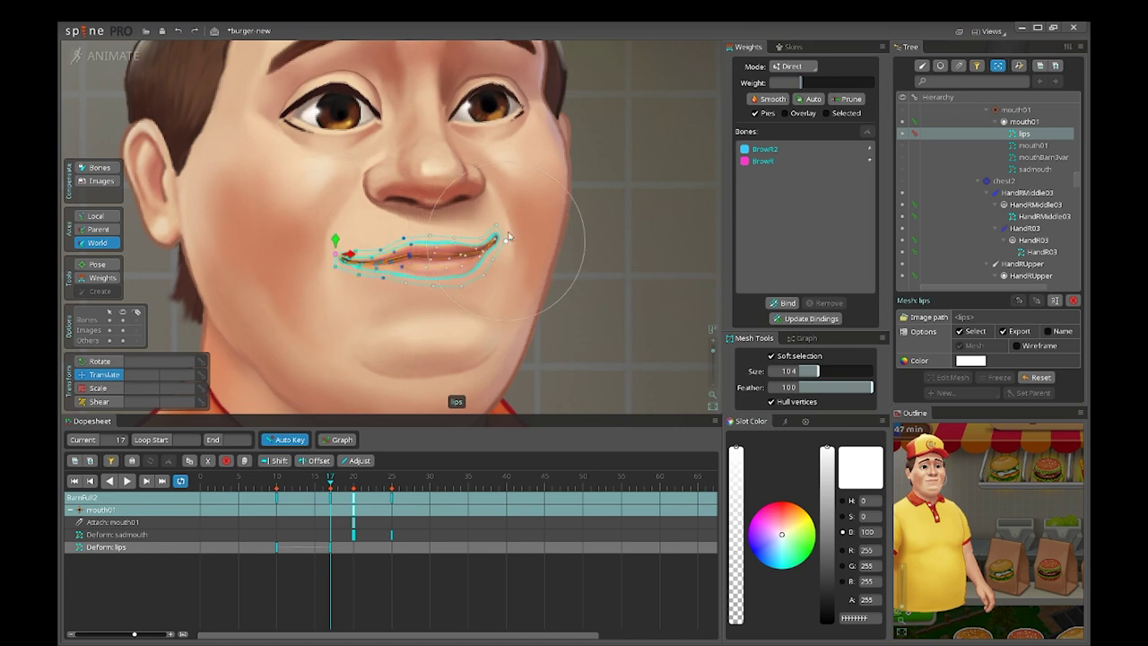
{"action": "left_click_drag", "start_coordinate": [509, 238], "coordinate": [423, 248]}
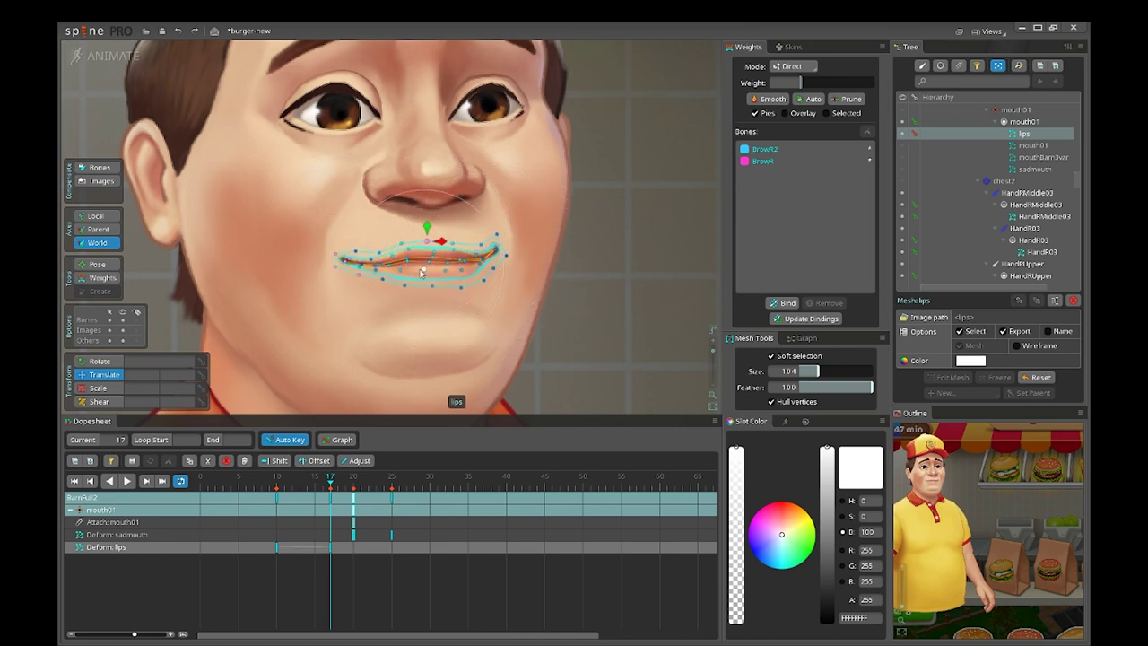
{"action": "left_click_drag", "start_coordinate": [404, 288], "coordinate": [342, 267]}
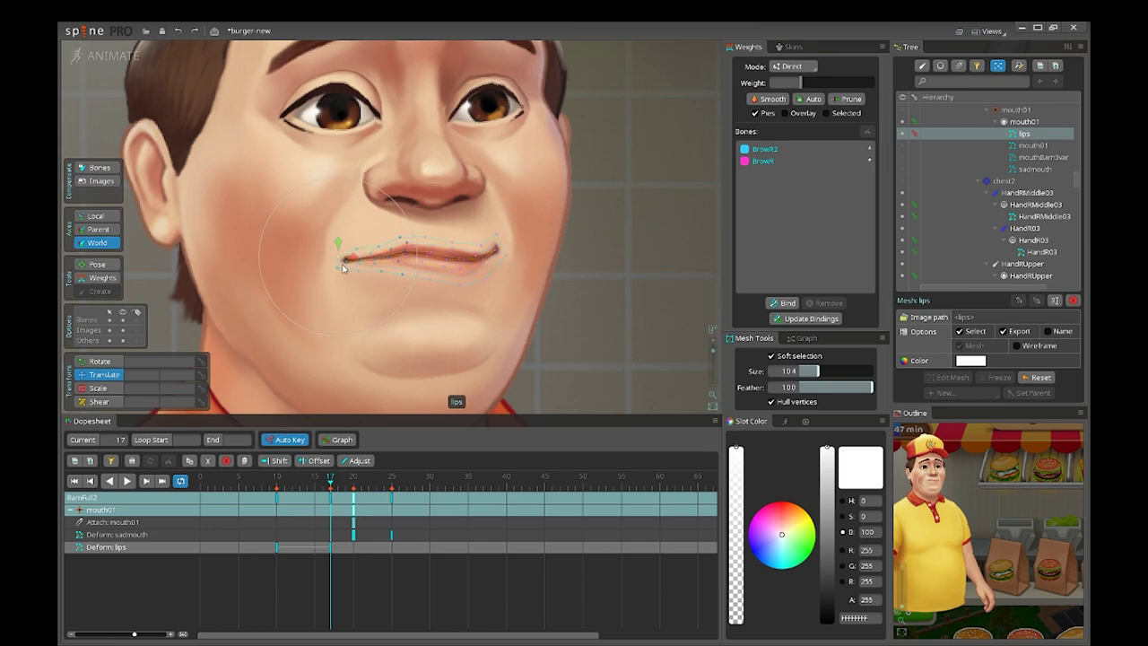
{"action": "left_click_drag", "start_coordinate": [462, 286], "coordinate": [460, 282]}
{"action": "left_click_drag", "start_coordinate": [483, 246], "coordinate": [484, 240]}
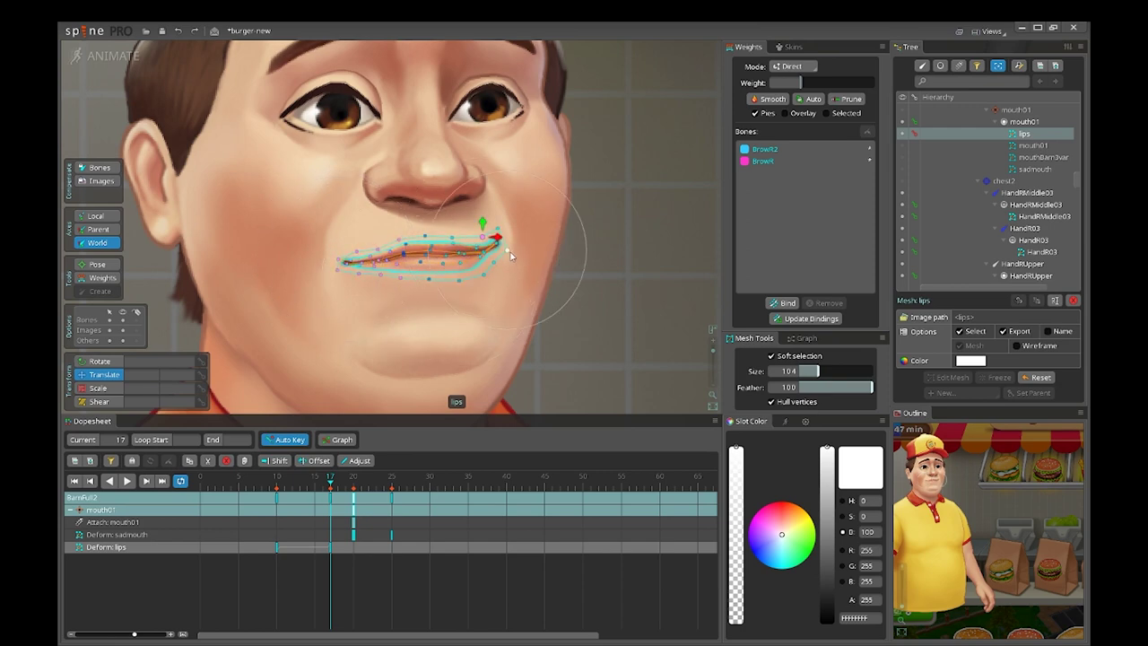
Step: Lower the right corner of the lips mesh at frame 17 and raise the upper lip into a gentle arch
{"action": "left_click", "coordinate": [507, 255]}
{"action": "key", "text": "c"}
{"action": "left_click_drag", "start_coordinate": [640, 254], "coordinate": [633, 314]}
{"action": "key", "text": "v"}
{"action": "left_click_drag", "start_coordinate": [624, 274], "coordinate": [610, 306]}
{"action": "key", "text": "c"}
{"action": "key", "text": "v"}
{"action": "left_click_drag", "start_coordinate": [391, 251], "coordinate": [386, 247]}
{"action": "left_click_drag", "start_coordinate": [483, 252], "coordinate": [487, 245]}
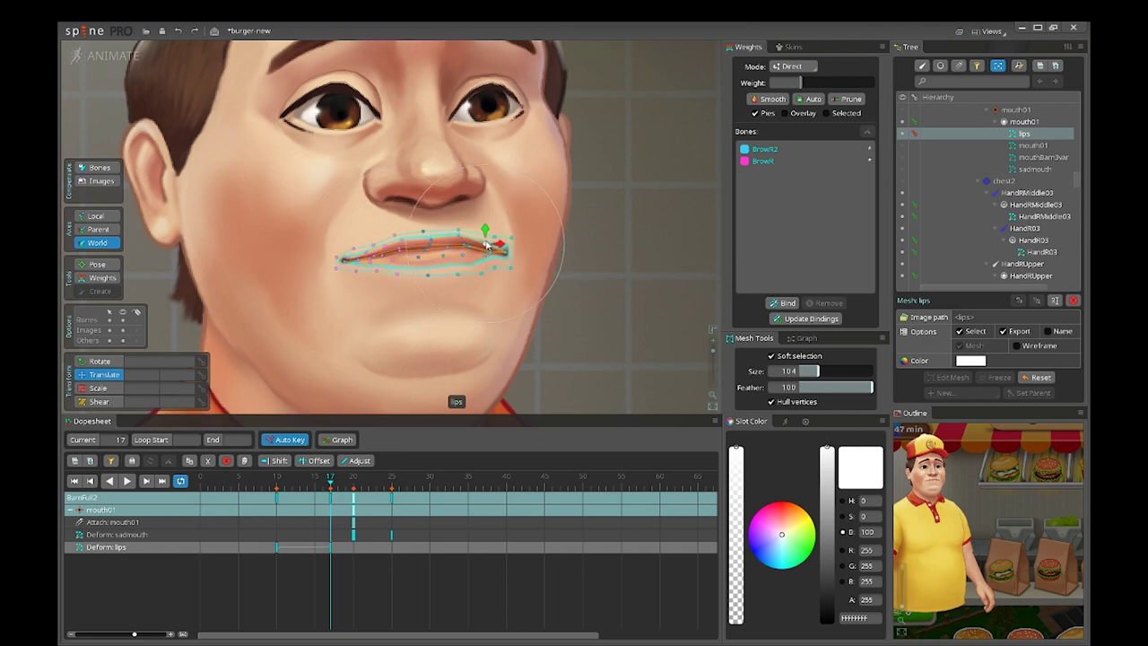
Step: Pull both corners of the lips mesh further down at frame 17 to form a slight frown
{"action": "left_click_drag", "start_coordinate": [339, 264], "coordinate": [337, 279]}
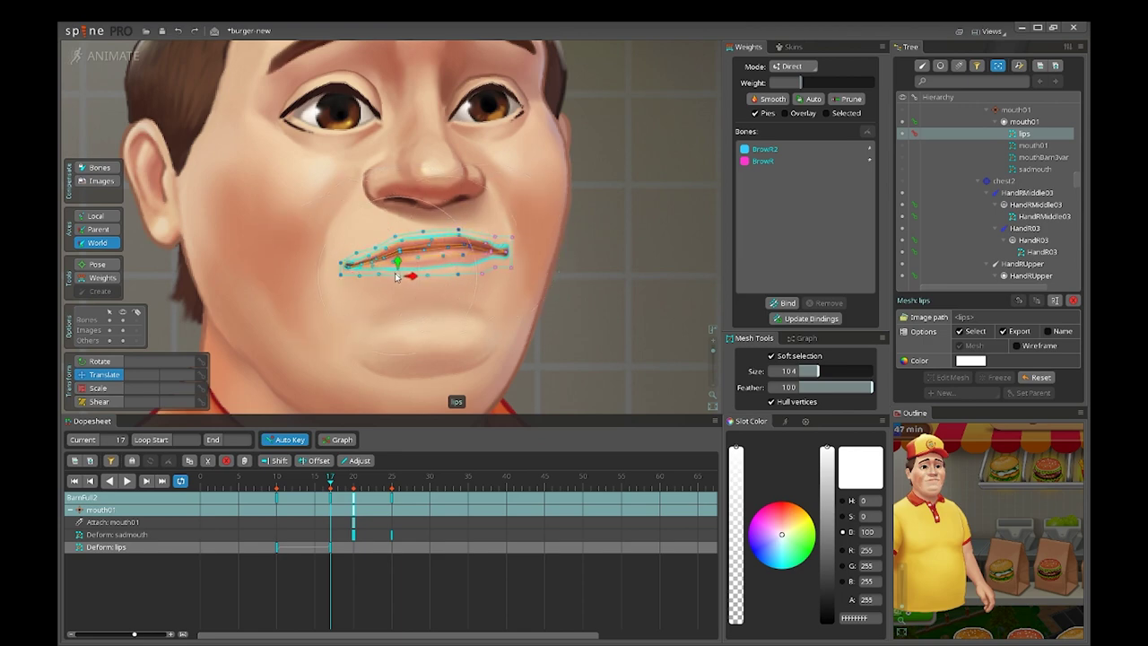
{"action": "left_click_drag", "start_coordinate": [505, 252], "coordinate": [498, 261]}
{"action": "left_click", "coordinate": [424, 272]}
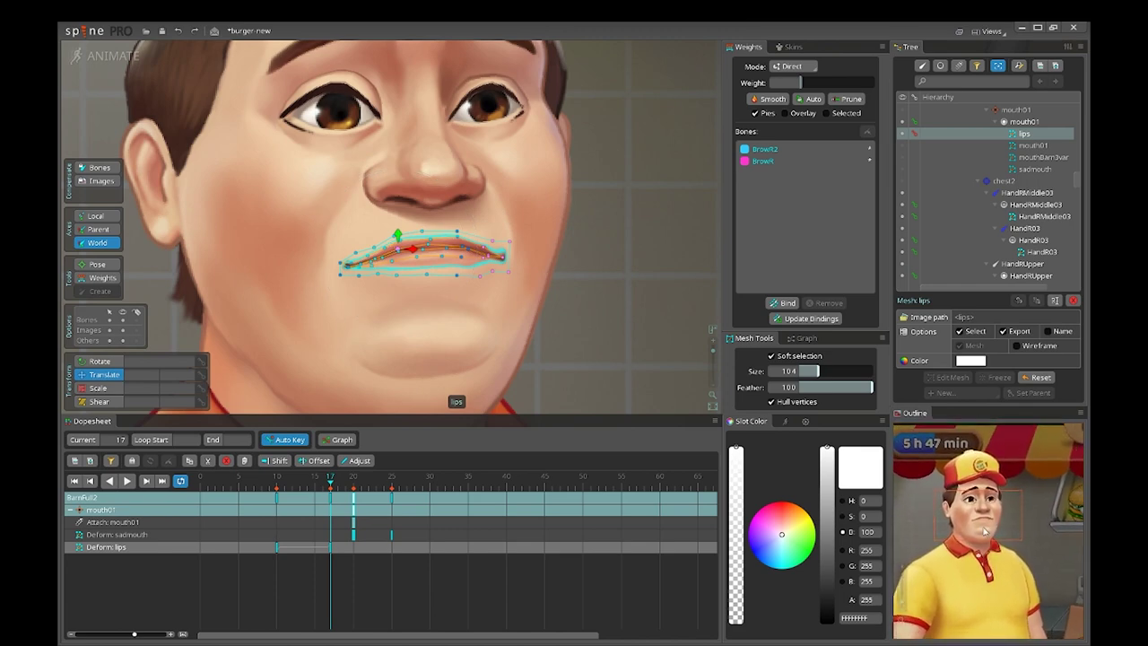
{"action": "left_click_drag", "start_coordinate": [475, 322], "coordinate": [473, 348]}
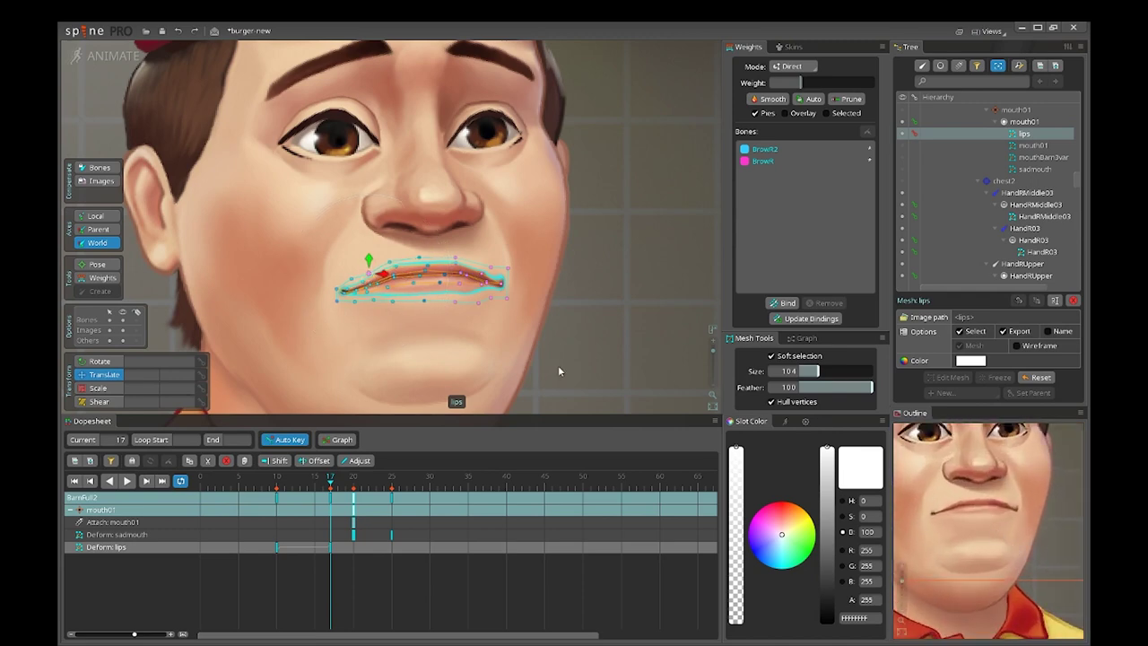
Step: Narrow the lips mesh at frame 17 by pulling its corners inward, and refine the line between the lips
{"action": "left_click_drag", "start_coordinate": [303, 488], "coordinate": [323, 506]}
{"action": "left_click", "coordinate": [330, 503]}
{"action": "left_click_drag", "start_coordinate": [502, 283], "coordinate": [489, 279]}
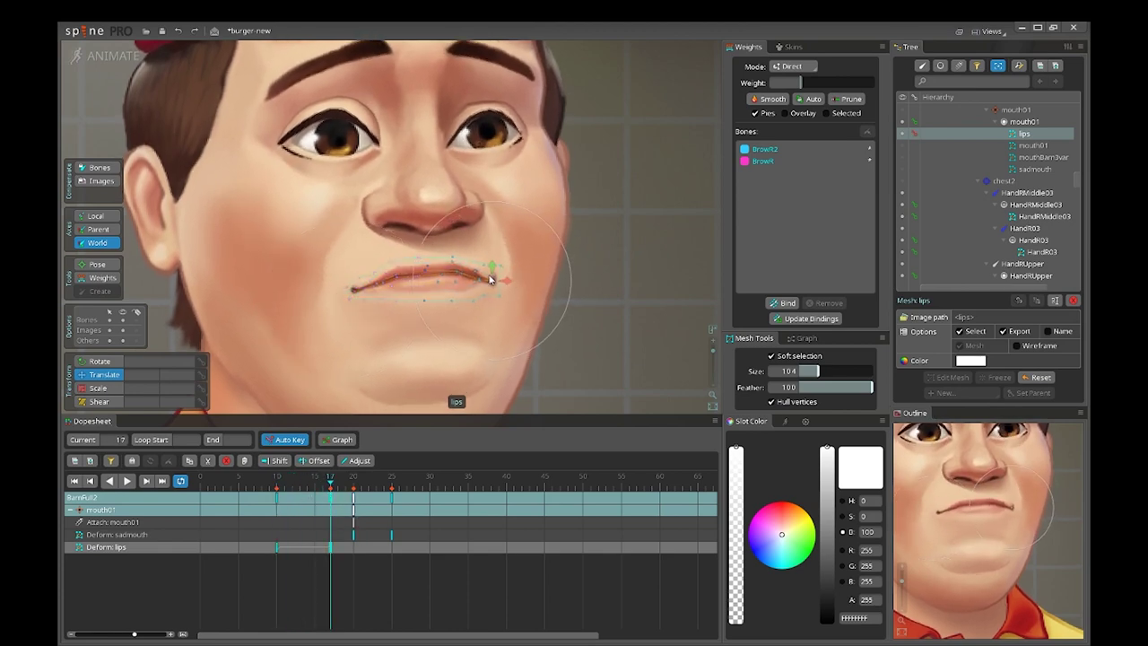
{"action": "left_click_drag", "start_coordinate": [296, 485], "coordinate": [334, 498]}
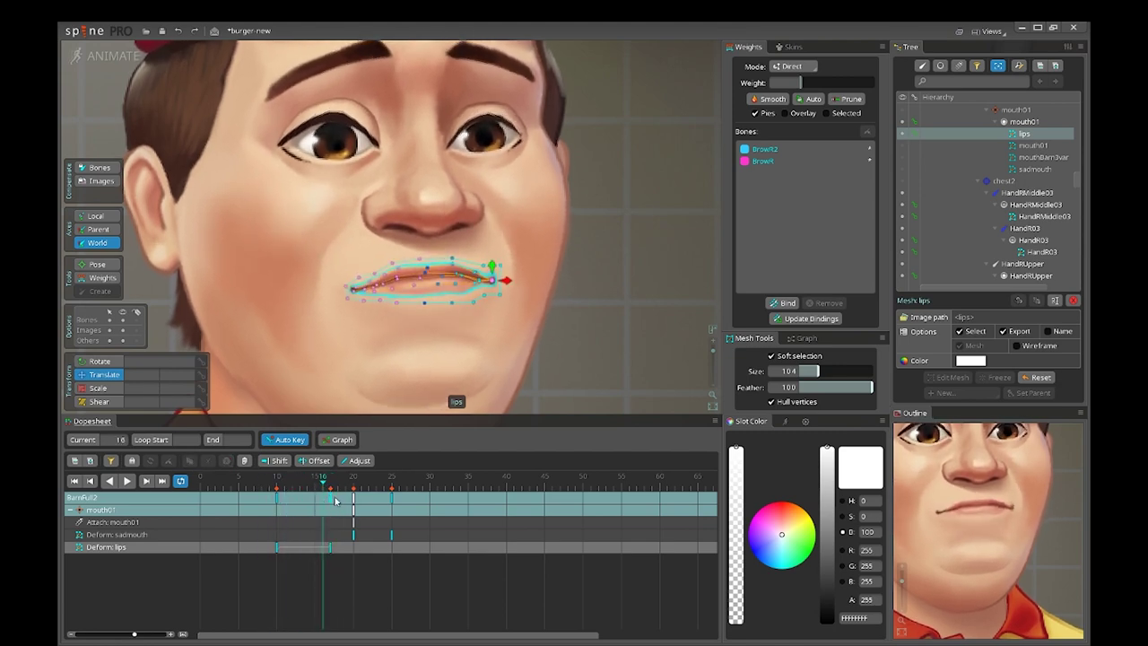
{"action": "left_click_drag", "start_coordinate": [426, 269], "coordinate": [429, 275]}
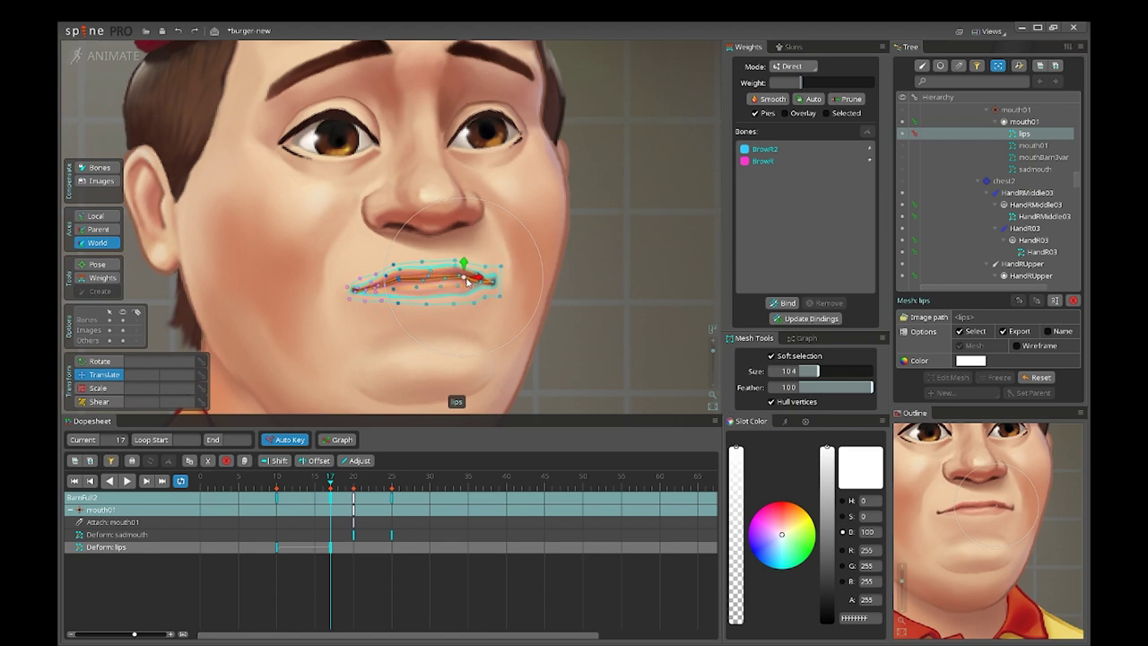
Step: Move the mouth01 attachment and sadmouth deform keys to frame 17, compare with frame 16, and select the sadmouth mesh
{"action": "left_click_drag", "start_coordinate": [332, 490], "coordinate": [331, 492]}
{"action": "left_click_drag", "start_coordinate": [337, 495], "coordinate": [331, 496]}
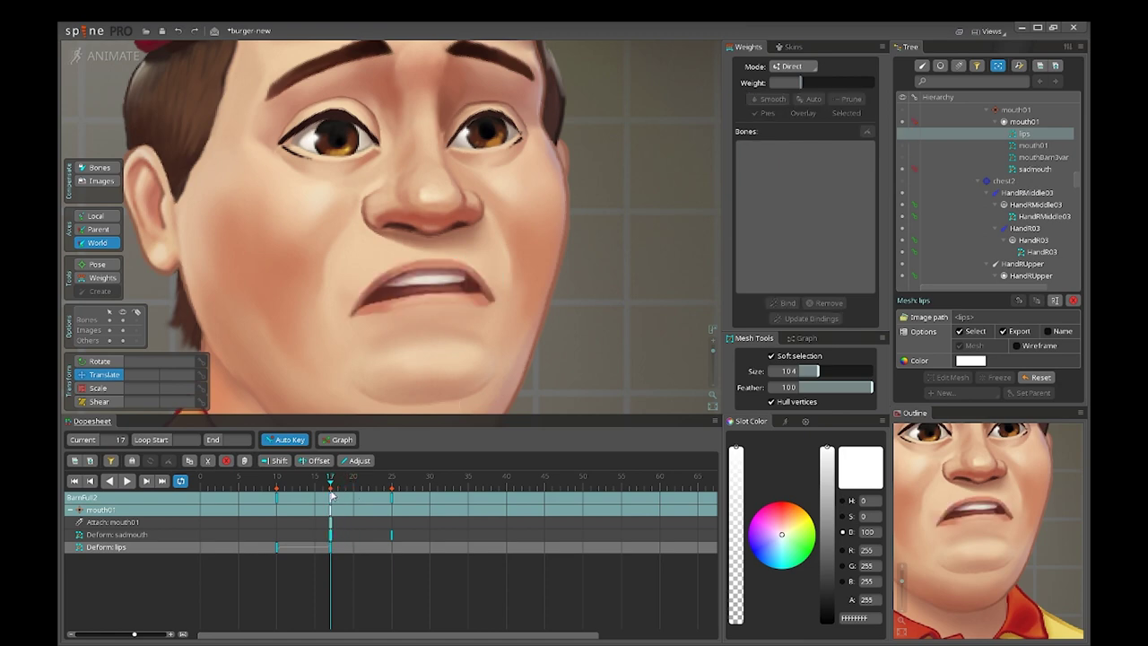
{"action": "left_click", "coordinate": [416, 285]}
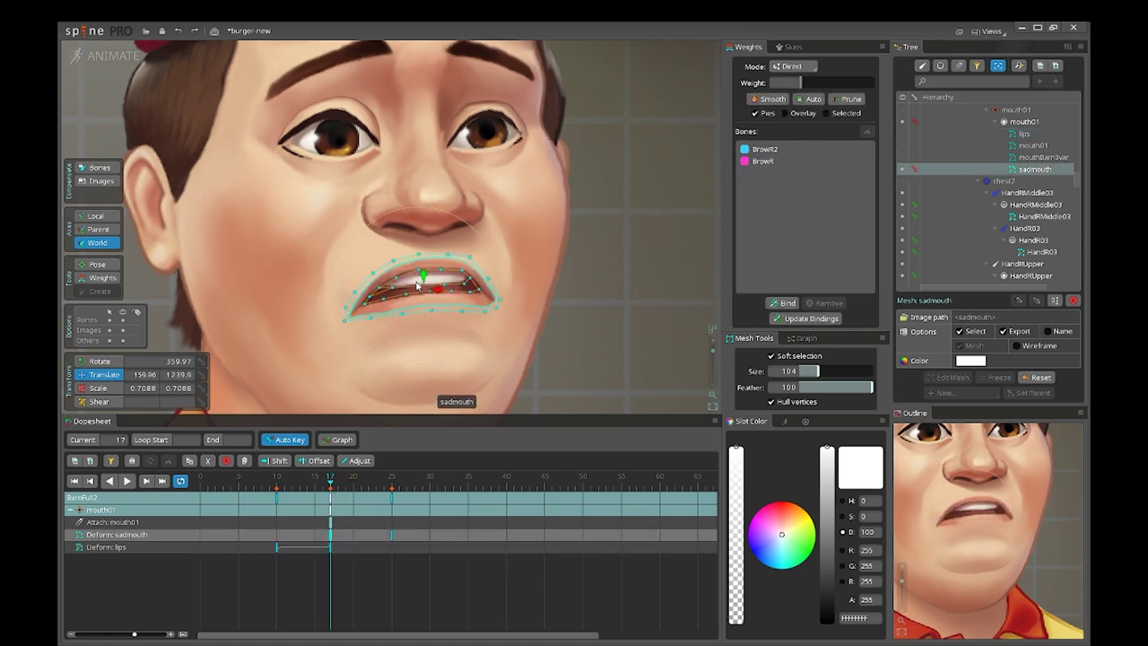
{"action": "left_click_drag", "start_coordinate": [330, 485], "coordinate": [330, 485]}
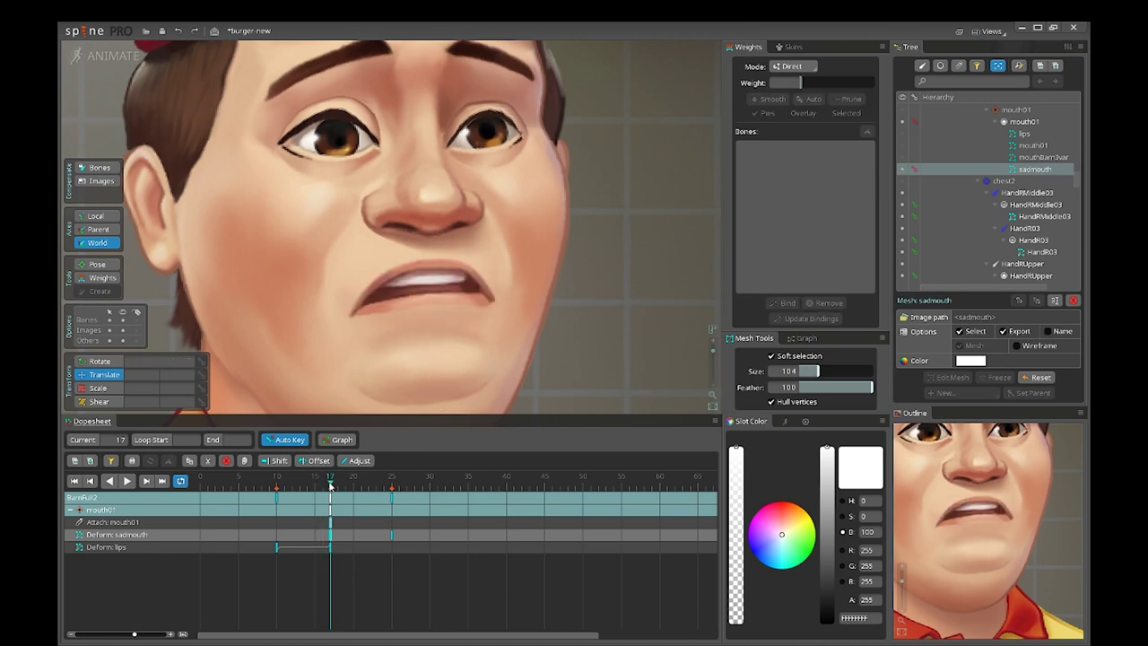
{"action": "left_click", "coordinate": [420, 296]}
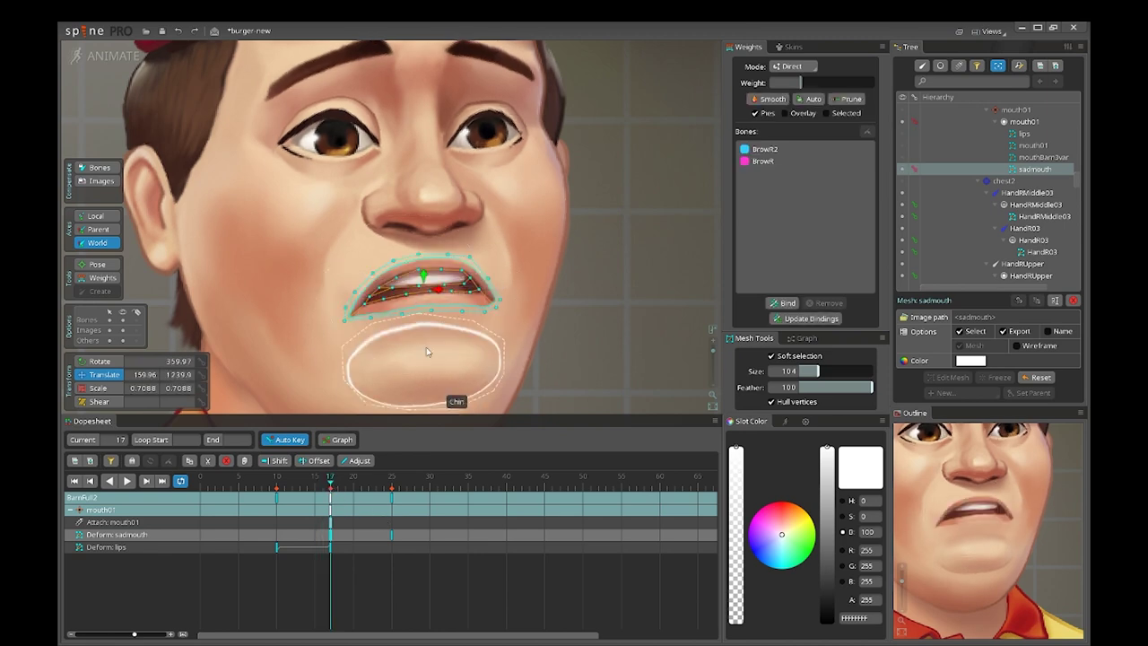
{"action": "scroll", "coordinate": [418, 314], "scroll_direction": "up", "scroll_amount": 1}
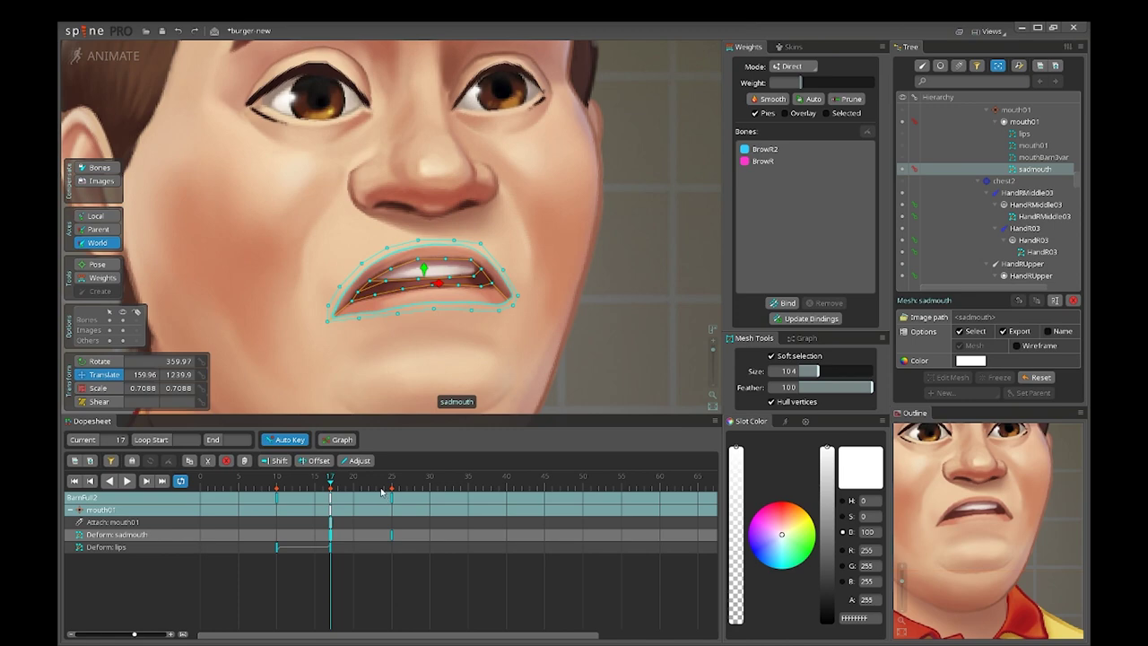
{"action": "key", "text": "Left"}
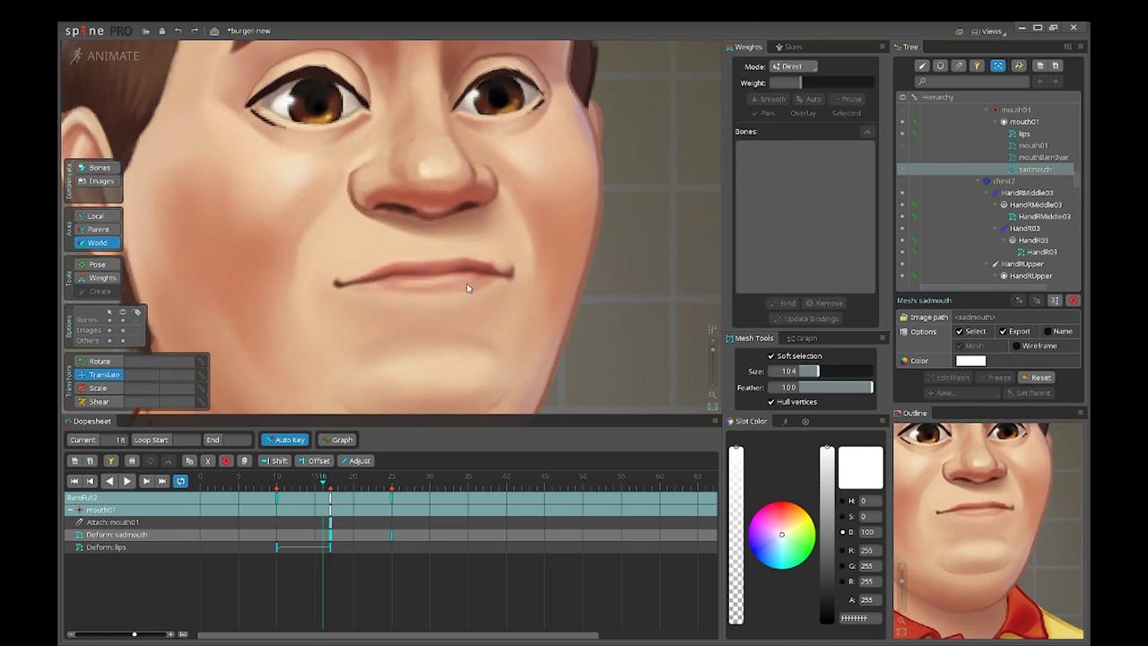
{"action": "key", "text": "Right"}
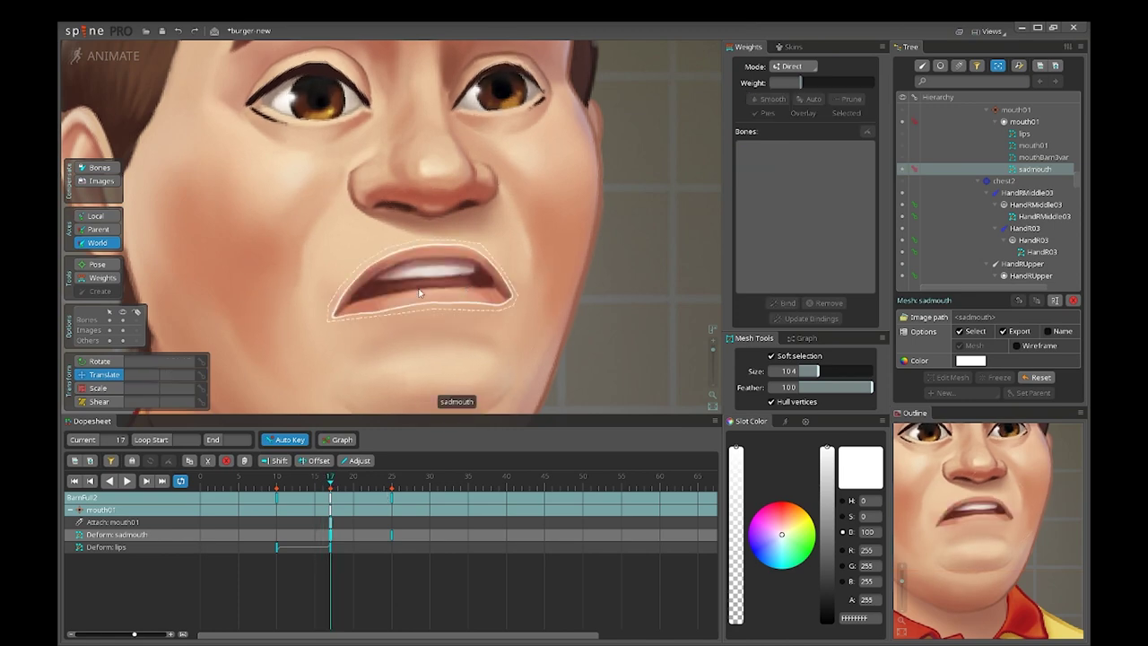
{"action": "left_click", "coordinate": [418, 292]}
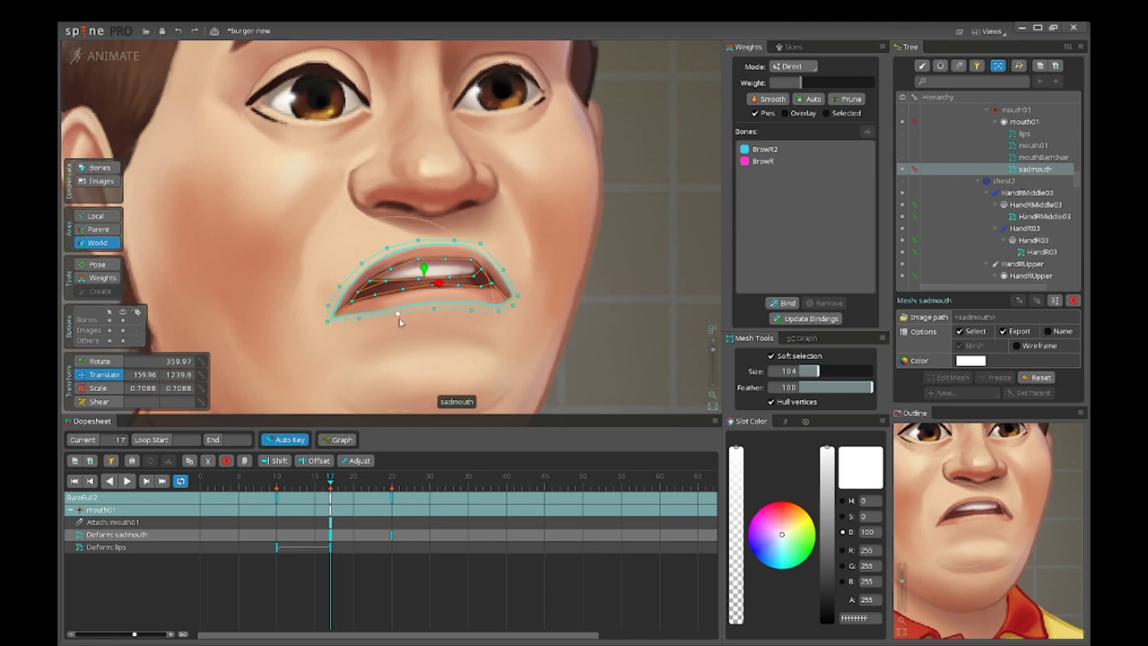
Step: Start closing the sadmouth mesh at frame 17 by raising the lower lip and left corner, undoing the last unwanted adjustment
{"action": "left_click_drag", "start_coordinate": [397, 313], "coordinate": [401, 284]}
{"action": "left_click_drag", "start_coordinate": [403, 243], "coordinate": [408, 254]}
{"action": "left_click_drag", "start_coordinate": [470, 303], "coordinate": [343, 278]}
{"action": "key", "text": "Left"}
{"action": "key", "text": "Right"}
{"action": "left_click", "coordinate": [481, 278]}
{"action": "key", "text": "ctrl+z"}
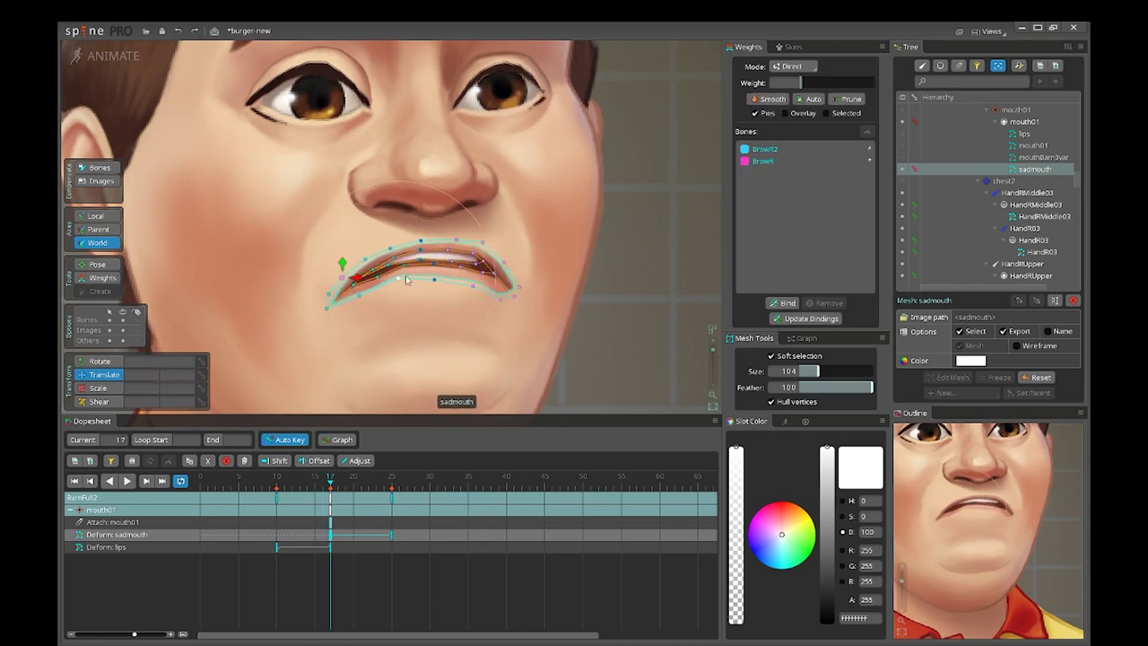
Step: Set the soft selection size to 60, flatten the sadmouth's upper lip and raise its right corner to match the lips at frame 16
{"action": "left_click_drag", "start_coordinate": [476, 269], "coordinate": [382, 259]}
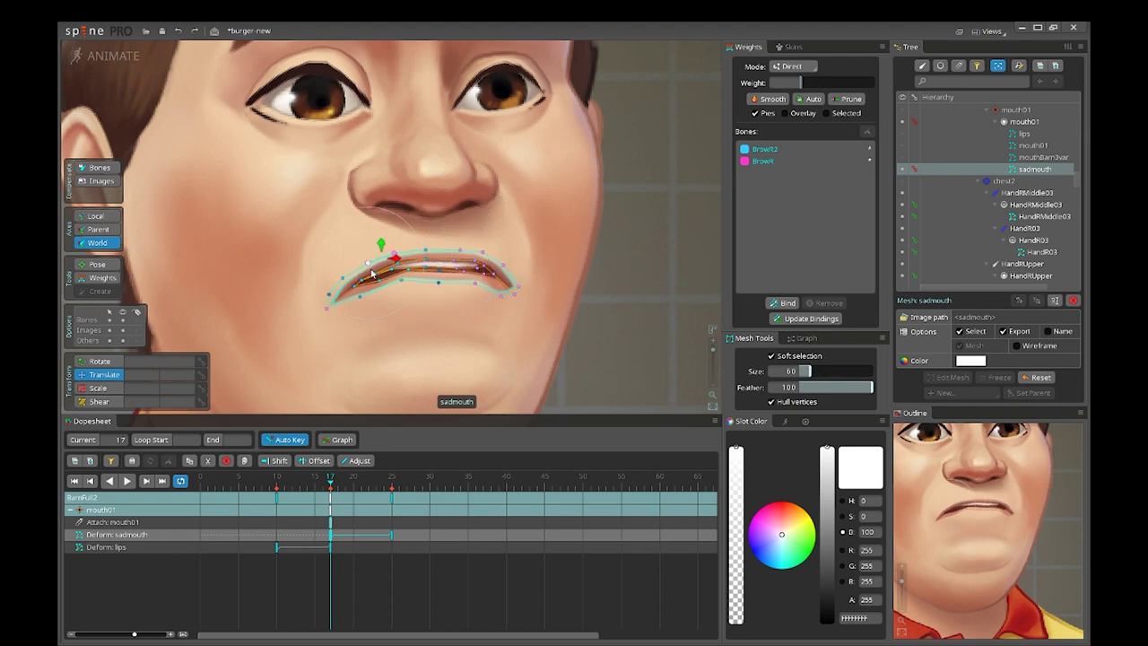
{"action": "mouse_move", "coordinate": [484, 292]}
{"action": "left_mouse_down"}
{"action": "mouse_move", "coordinate": [524, 296]}
{"action": "mouse_move", "coordinate": [478, 285]}
{"action": "left_mouse_up"}
{"action": "key", "text": "Left"}
{"action": "key", "text": "Right"}
{"action": "left_click", "coordinate": [514, 281]}
{"action": "left_click_drag", "start_coordinate": [411, 269], "coordinate": [362, 297]}
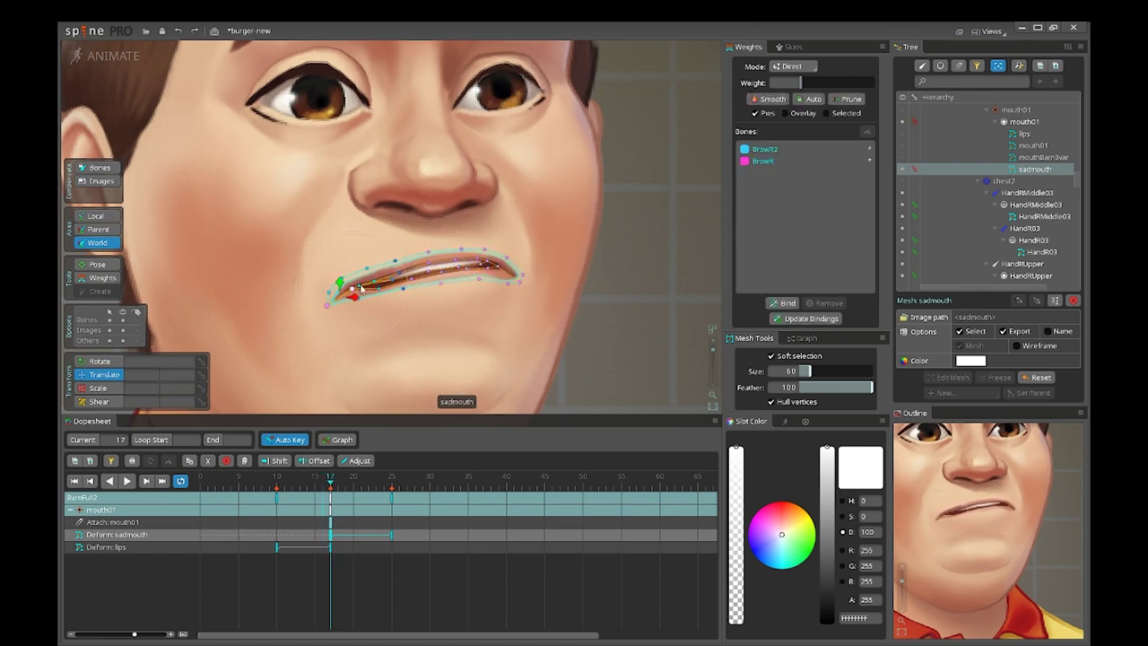
{"action": "left_click_drag", "start_coordinate": [474, 254], "coordinate": [489, 263]}
{"action": "key", "text": "Left"}
{"action": "key", "text": "Right"}
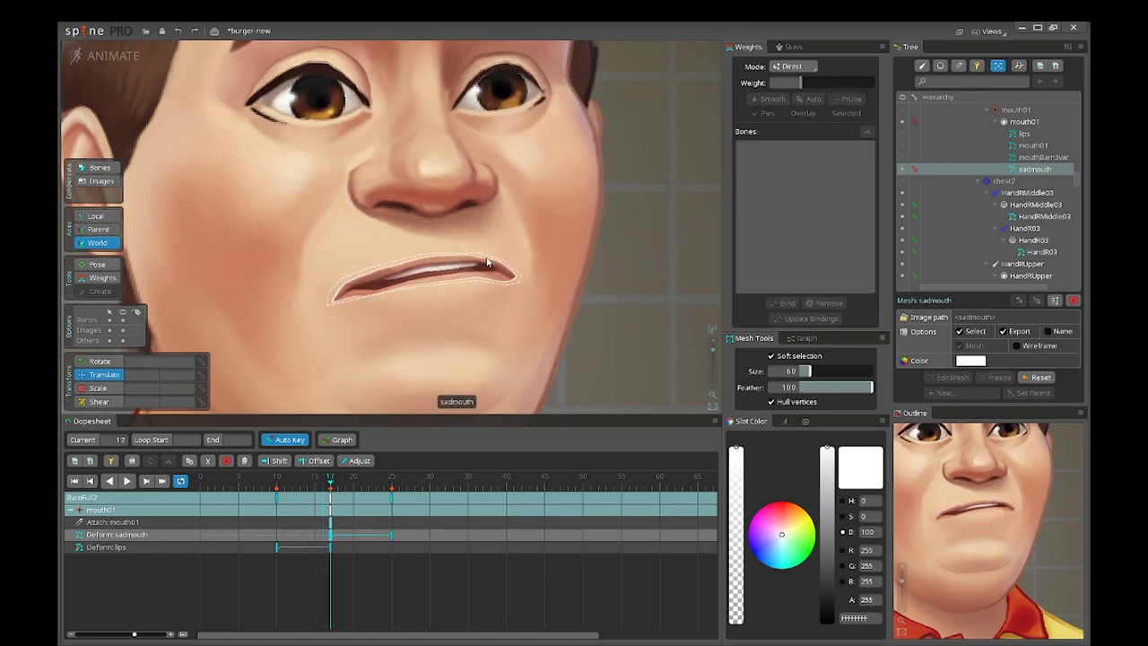
Step: Turn off soft selection and pull the sadmouth's lower outline vertices down at frame 17 to thicken the lower lip
{"action": "left_click", "coordinate": [388, 268]}
{"action": "scroll", "coordinate": [398, 258], "scroll_direction": "up", "scroll_amount": 3}
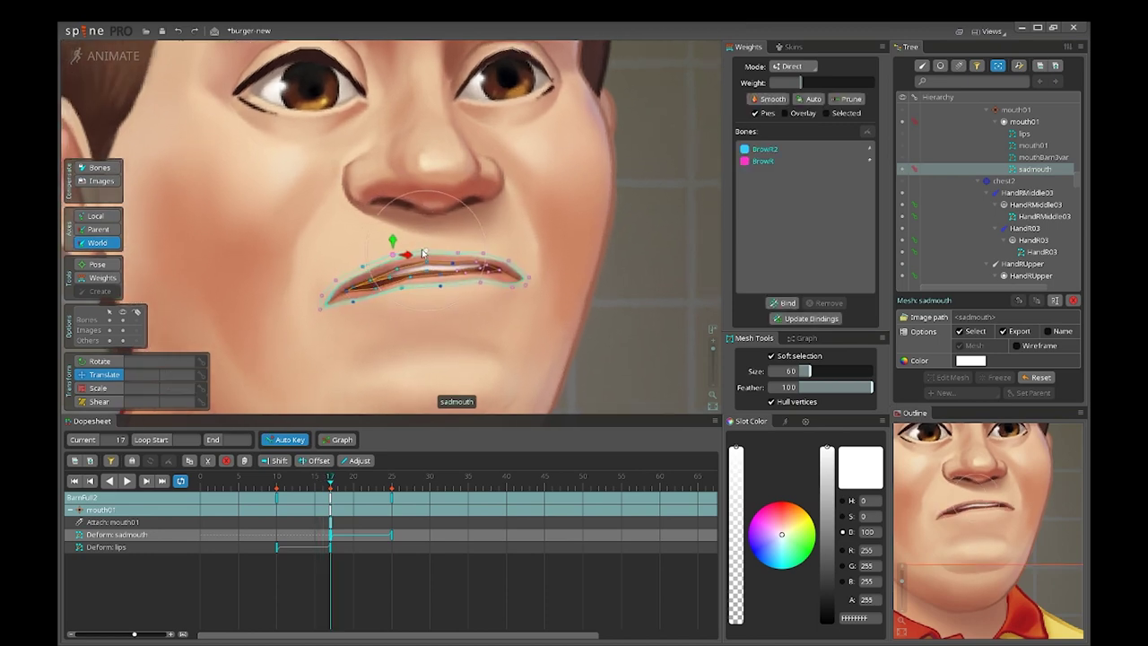
{"action": "left_click", "coordinate": [793, 360]}
{"action": "scroll", "coordinate": [400, 307], "scroll_direction": "up", "scroll_amount": 2}
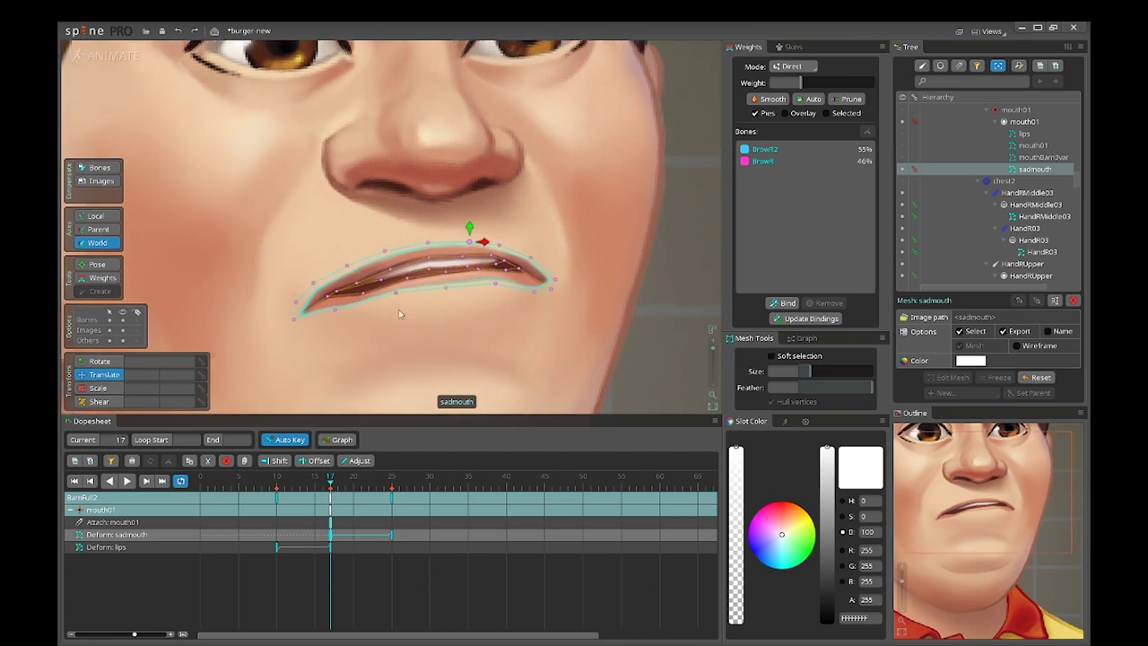
{"action": "left_click", "coordinate": [400, 305]}
{"action": "left_click_drag", "start_coordinate": [456, 288], "coordinate": [516, 284]}
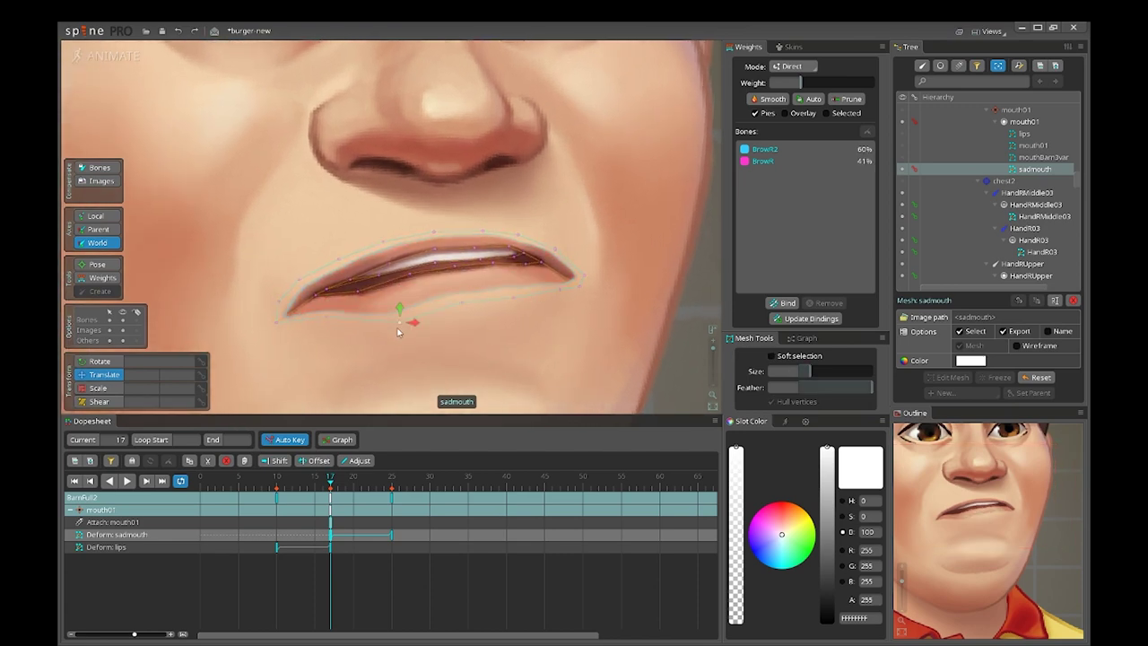
{"action": "left_click_drag", "start_coordinate": [472, 305], "coordinate": [512, 307]}
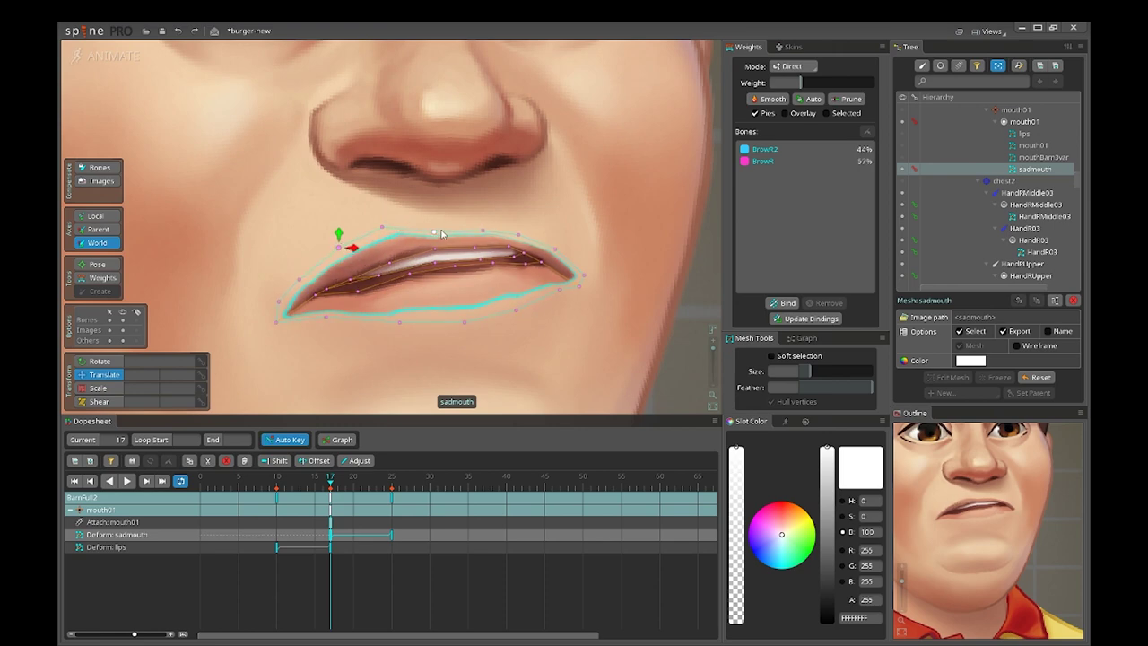
{"action": "key", "text": "Left"}
{"action": "key", "text": "Right"}
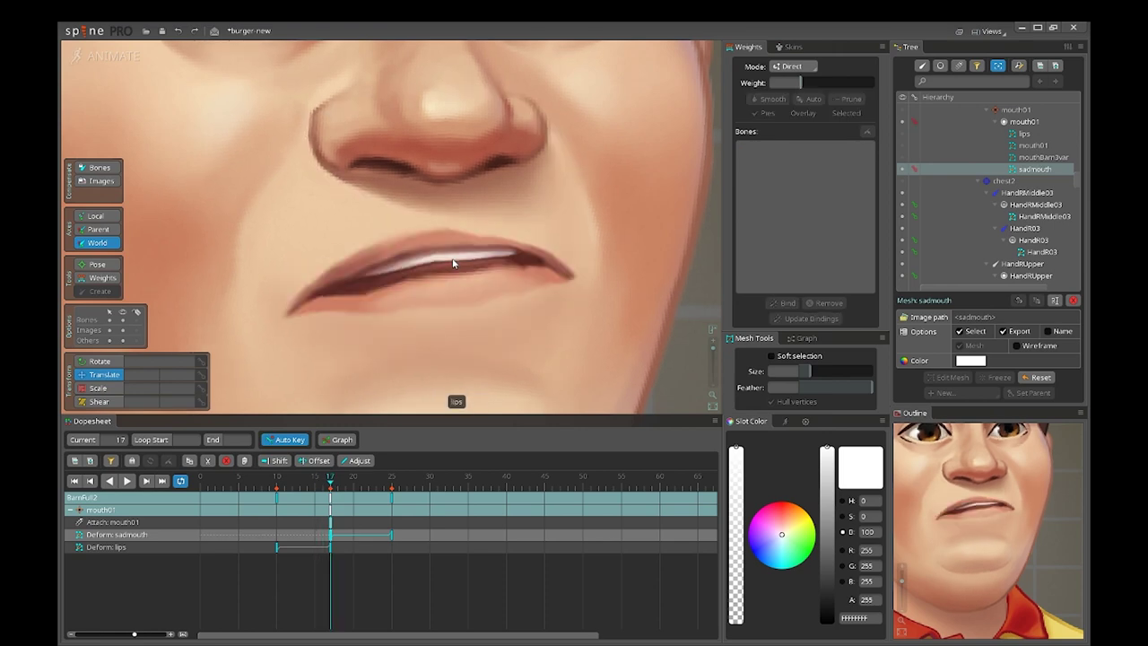
Step: Raise the sadmouth's upper outline vertices and bring its inner vertices together at frame 17 to hide the teeth
{"action": "left_click", "coordinate": [482, 233]}
{"action": "left_click", "coordinate": [439, 260]}
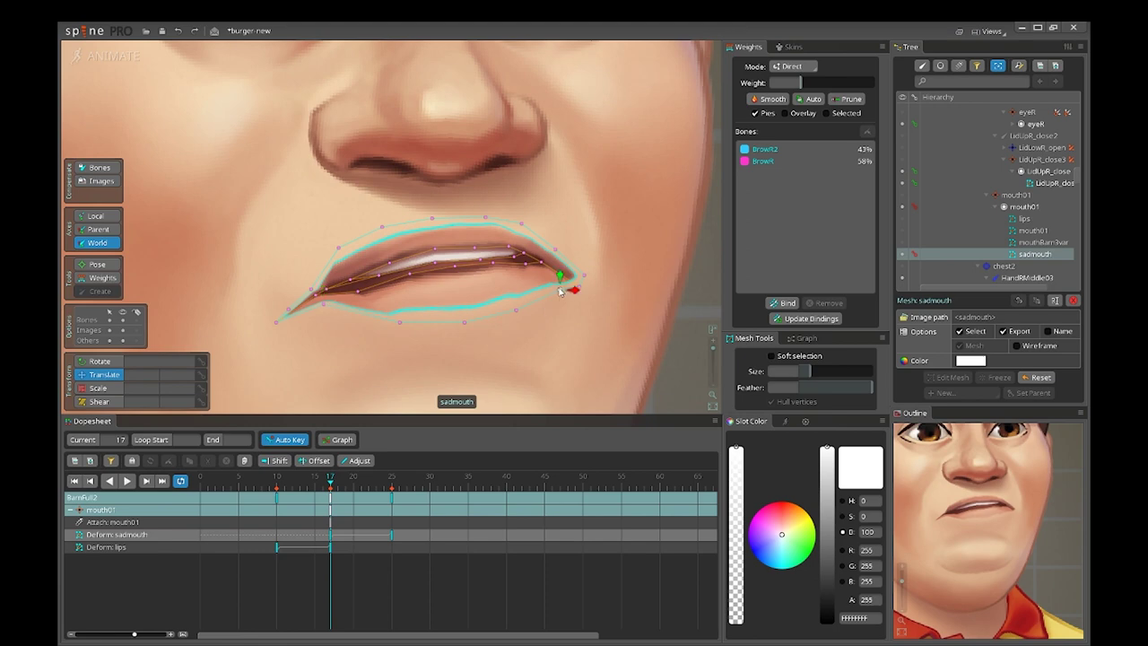
{"action": "left_click_drag", "start_coordinate": [361, 293], "coordinate": [354, 282]}
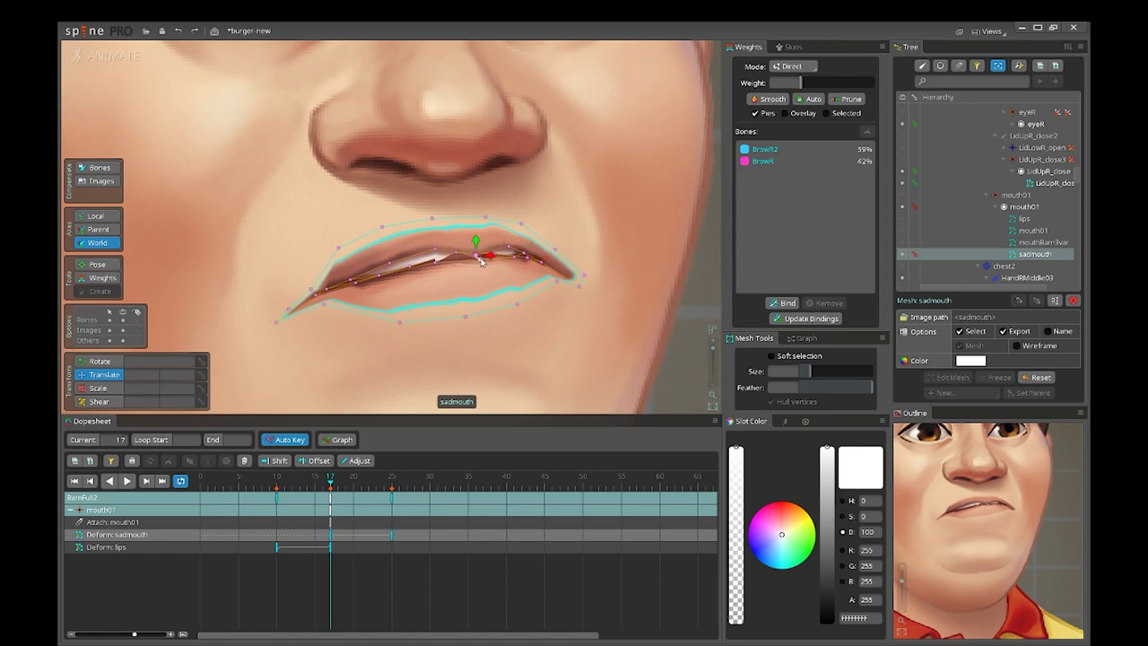
{"action": "left_click_drag", "start_coordinate": [427, 260], "coordinate": [375, 287]}
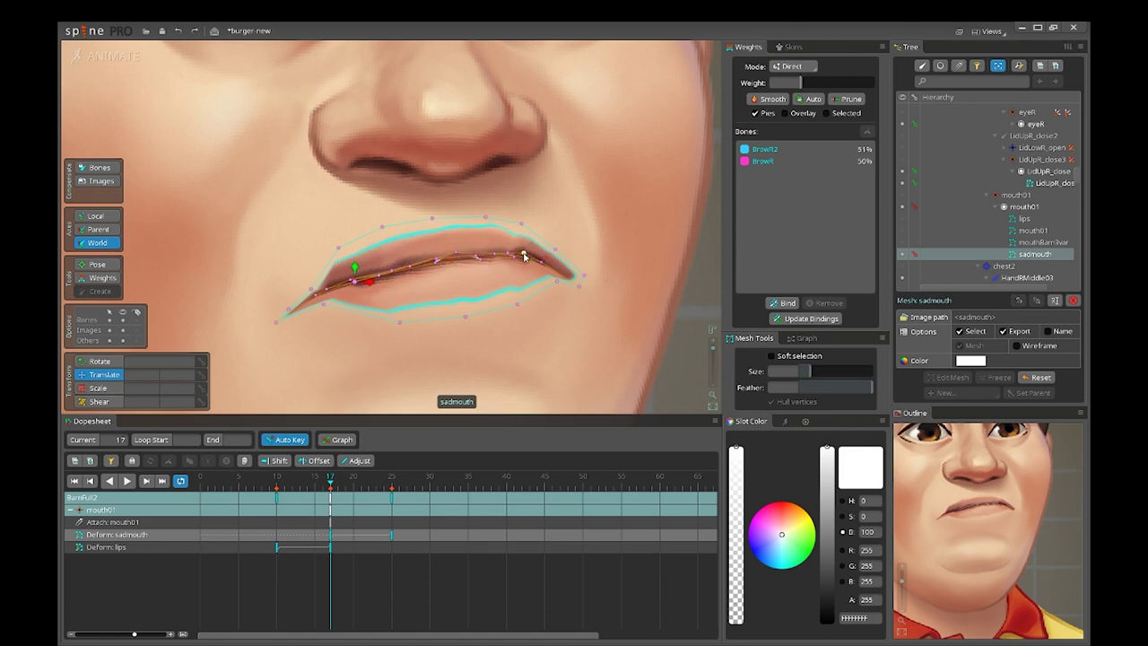
{"action": "key", "text": "Left"}
{"action": "key", "text": "Right"}
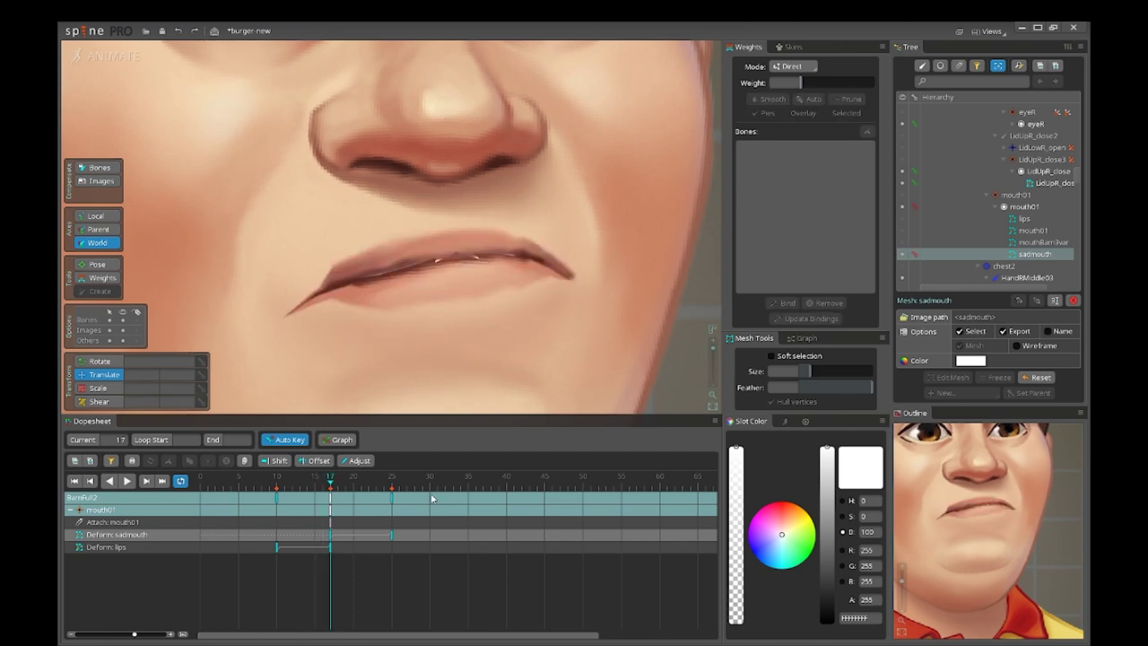
Step: Nudge the sadmouth's upper-left outline vertex inward at frame 17 and compare the shape with the lips at frame 15
{"action": "left_click", "coordinate": [369, 259]}
{"action": "left_click_drag", "start_coordinate": [349, 254], "coordinate": [355, 255]}
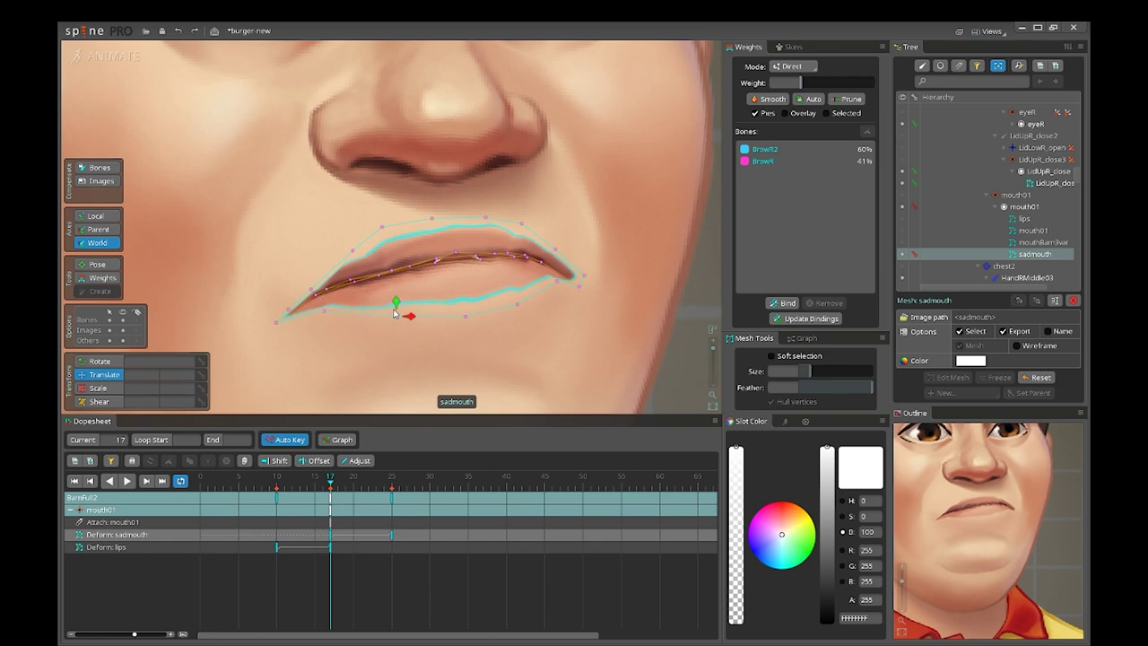
{"action": "key", "text": "Left"}
{"action": "key", "text": "Left"}
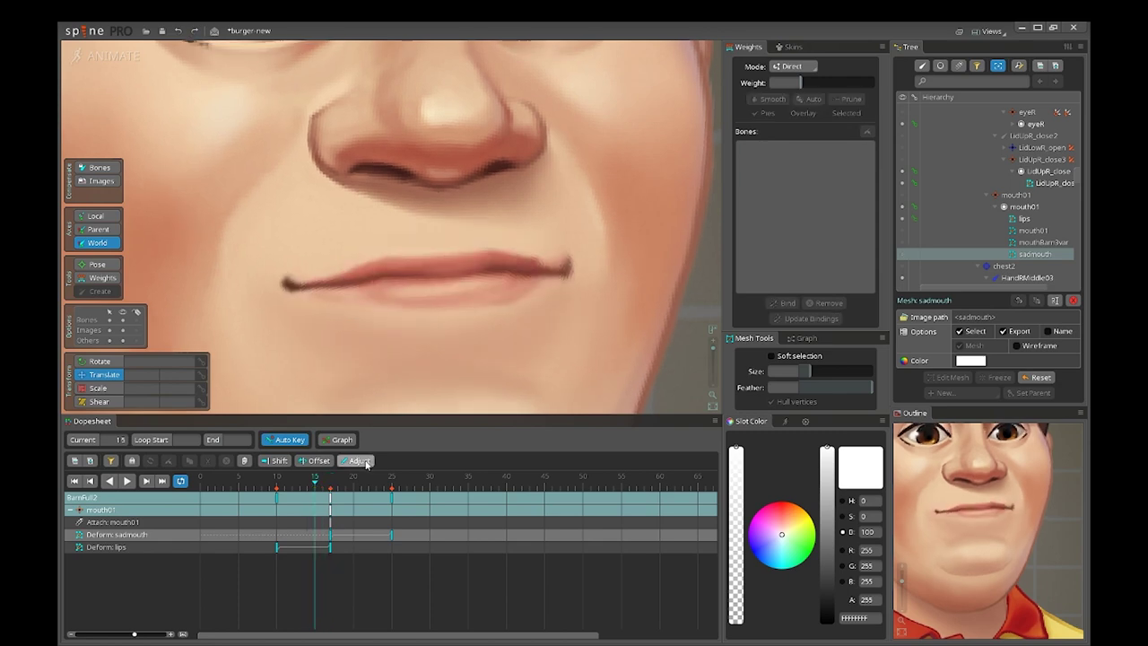
{"action": "key", "text": "Right"}
{"action": "key", "text": "Right"}
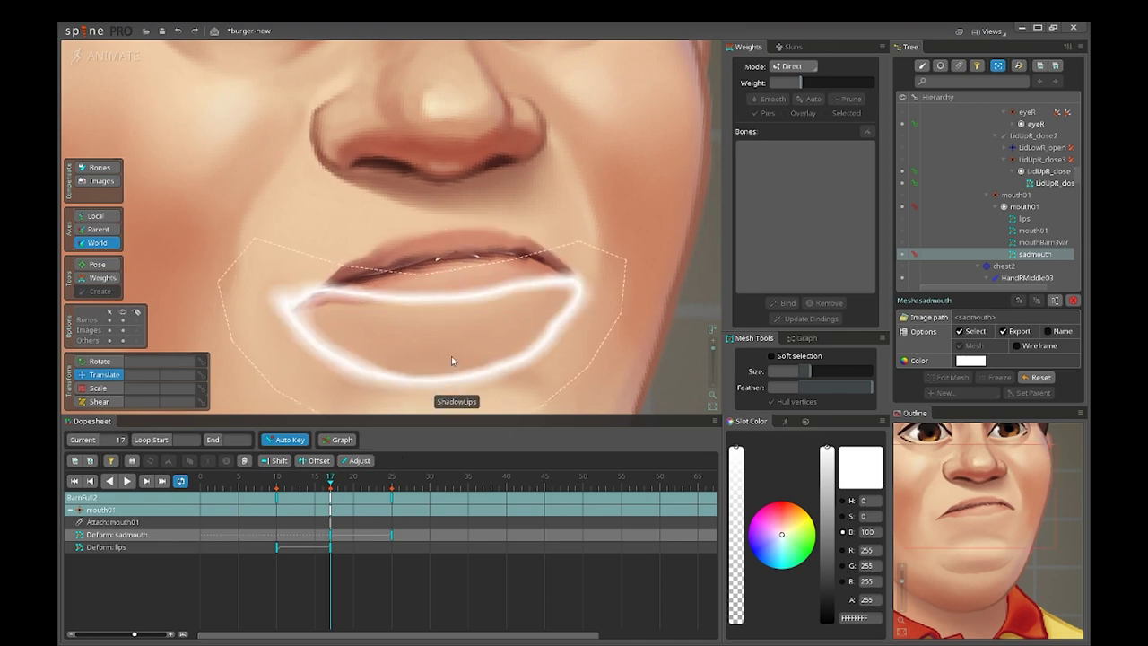
Step: Deselect everything and play the full animation with the bones hidden to review the mouth swap on the whole character
{"action": "scroll", "coordinate": [451, 361], "scroll_direction": "down", "scroll_amount": 2}
{"action": "left_click_drag", "start_coordinate": [332, 485], "coordinate": [392, 507]}
{"action": "scroll", "coordinate": [574, 315], "scroll_direction": "down", "scroll_amount": 5}
{"action": "key", "text": "space"}
{"action": "key", "text": "d"}
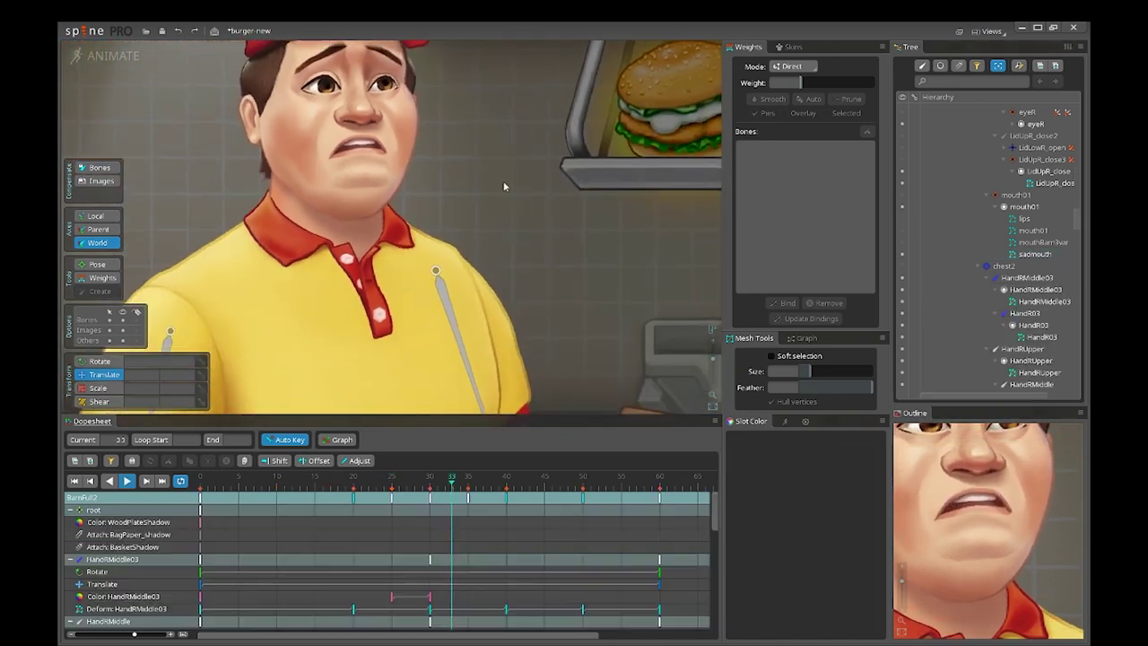
{"action": "scroll", "coordinate": [505, 184], "scroll_direction": "down", "scroll_amount": 3}
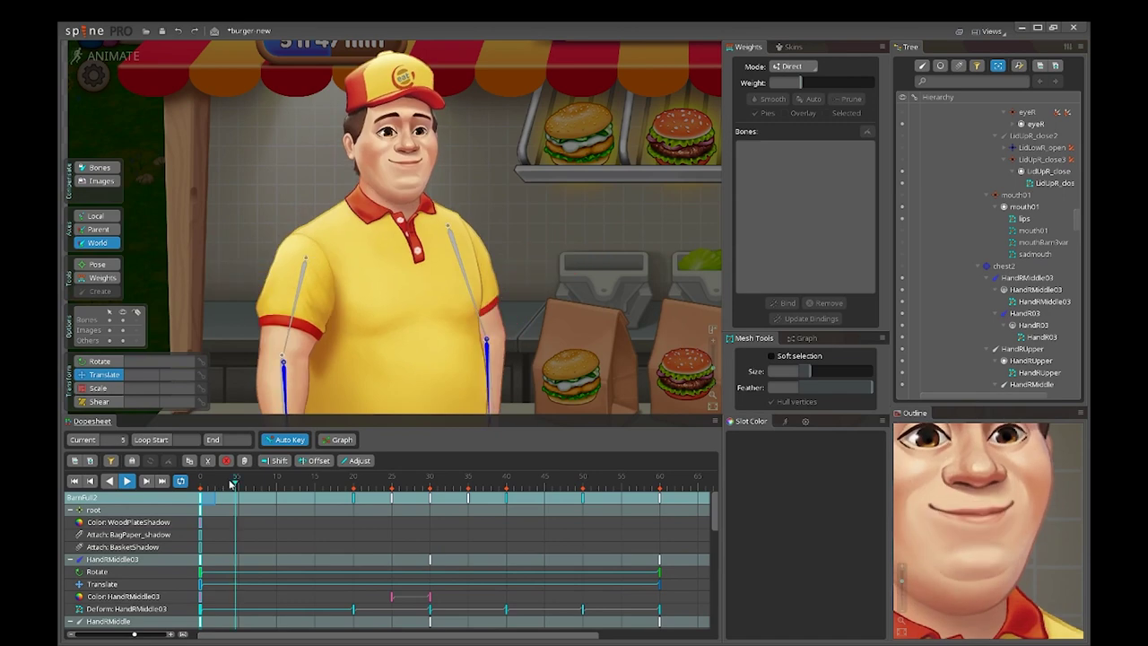
{"action": "key", "text": "ctrl+h"}
{"action": "scroll", "coordinate": [577, 194], "scroll_direction": "down", "scroll_amount": 3}
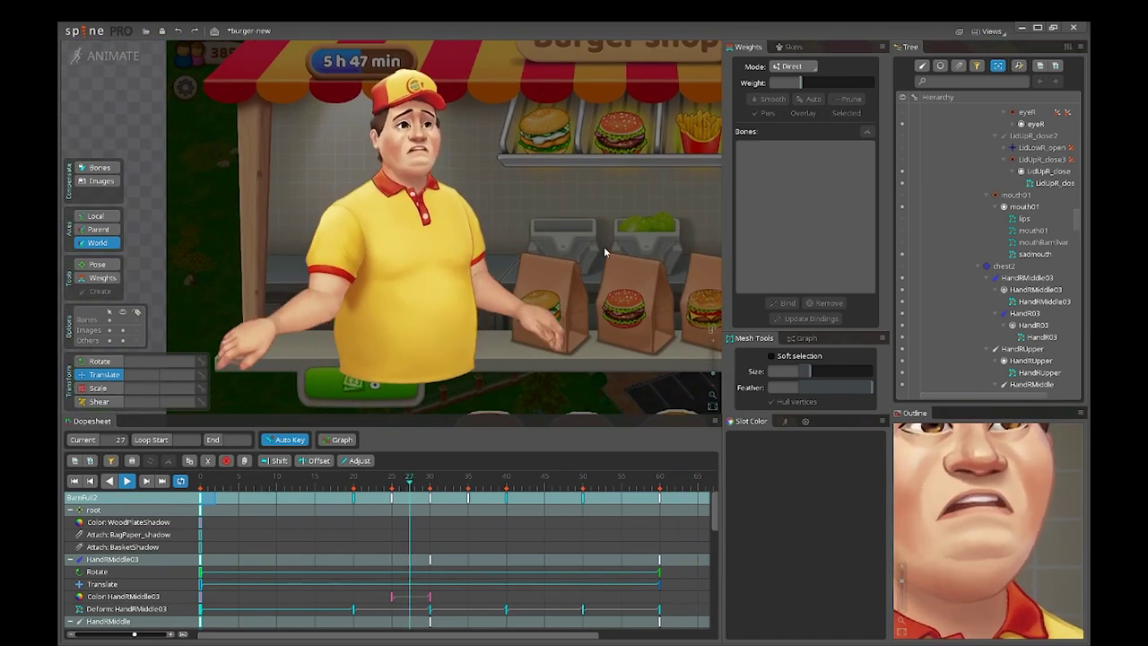
{"action": "scroll", "coordinate": [541, 317], "scroll_direction": "up", "scroll_amount": 2}
{"action": "scroll", "coordinate": [541, 317], "scroll_direction": "up", "scroll_amount": 3}
{"action": "left_click_drag", "start_coordinate": [618, 368], "coordinate": [607, 272]}
{"action": "key", "text": "d"}
Step: Scrub around frames 34 to 35 to examine the hands and select the HandL03 mesh to inspect its keys
{"action": "left_click_drag", "start_coordinate": [369, 483], "coordinate": [470, 488]}
{"action": "scroll", "coordinate": [647, 285], "scroll_direction": "down", "scroll_amount": 3}
{"action": "left_click_drag", "start_coordinate": [615, 330], "coordinate": [569, 398]}
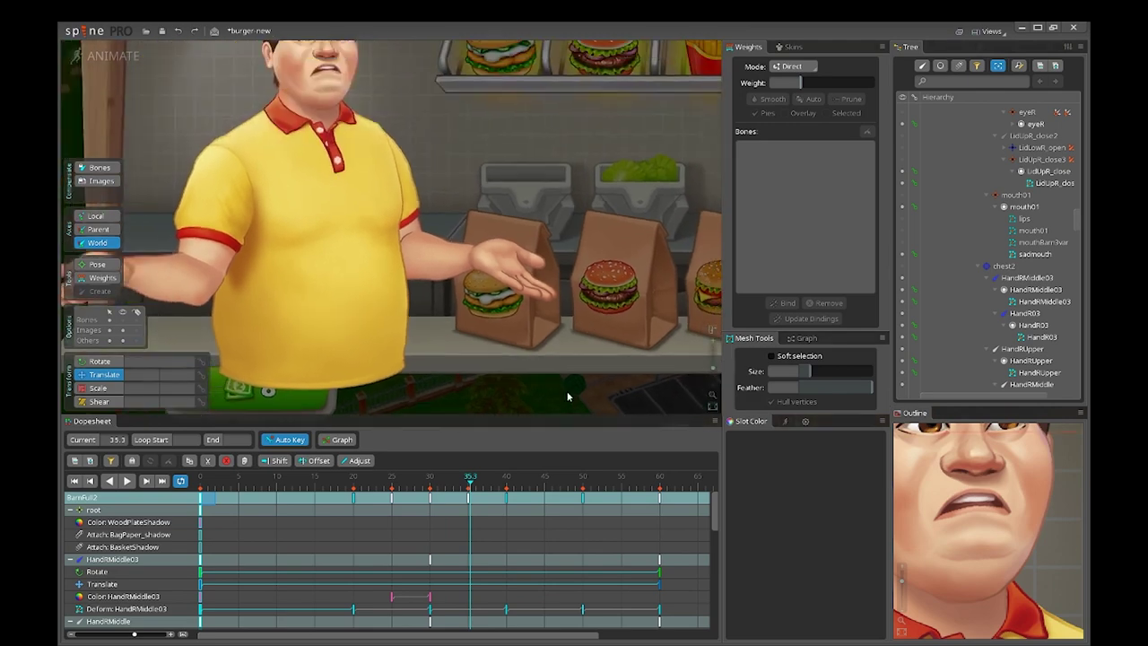
{"action": "scroll", "coordinate": [459, 485], "scroll_direction": "down", "scroll_amount": 3}
{"action": "scroll", "coordinate": [511, 305], "scroll_direction": "up", "scroll_amount": 5}
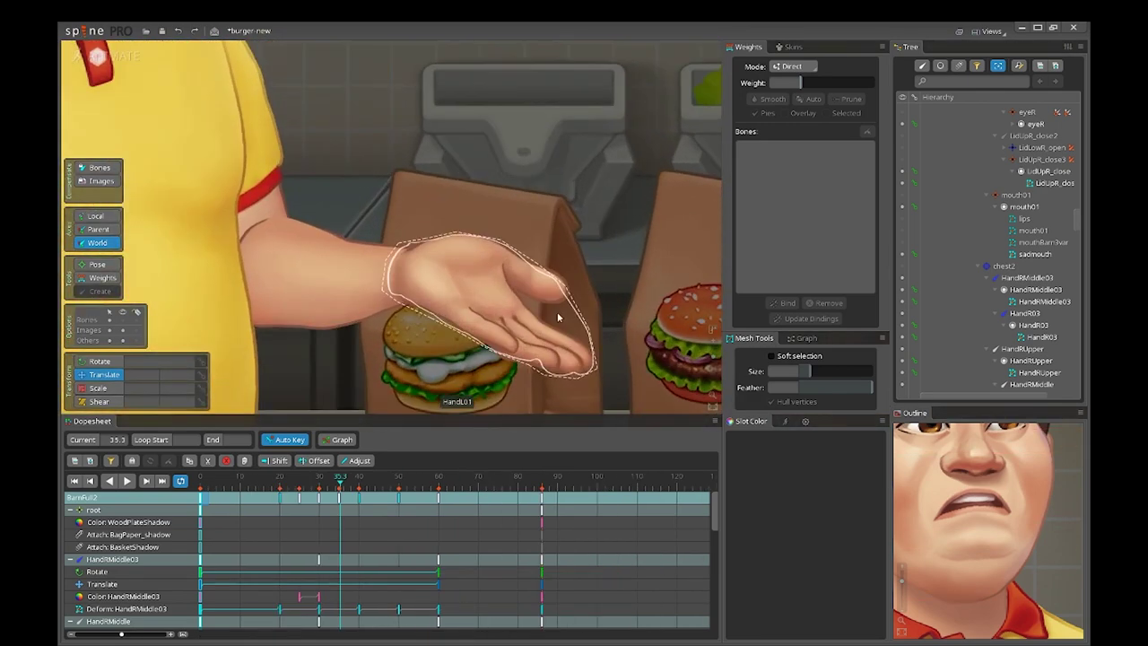
{"action": "scroll", "coordinate": [457, 314], "scroll_direction": "down", "scroll_amount": 3}
{"action": "left_click_drag", "start_coordinate": [380, 363], "coordinate": [494, 401]}
{"action": "left_click_drag", "start_coordinate": [554, 242], "coordinate": [376, 140]}
{"action": "mouse_move", "coordinate": [350, 481]}
{"action": "left_mouse_down"}
{"action": "mouse_move", "coordinate": [290, 484]}
{"action": "mouse_move", "coordinate": [336, 486]}
{"action": "left_mouse_up"}
{"action": "scroll", "coordinate": [378, 312], "scroll_direction": "up", "scroll_amount": 2}
{"action": "left_click", "coordinate": [379, 312]}
Step: Replay the animation from about frame 10 and examine the face and mouth swap up close, stopping at frame 40
{"action": "scroll", "coordinate": [354, 296], "scroll_direction": "up", "scroll_amount": 5}
{"action": "scroll", "coordinate": [533, 287], "scroll_direction": "down", "scroll_amount": 3}
{"action": "scroll", "coordinate": [530, 308], "scroll_direction": "down", "scroll_amount": 3}
{"action": "left_click_drag", "start_coordinate": [443, 224], "coordinate": [495, 415]}
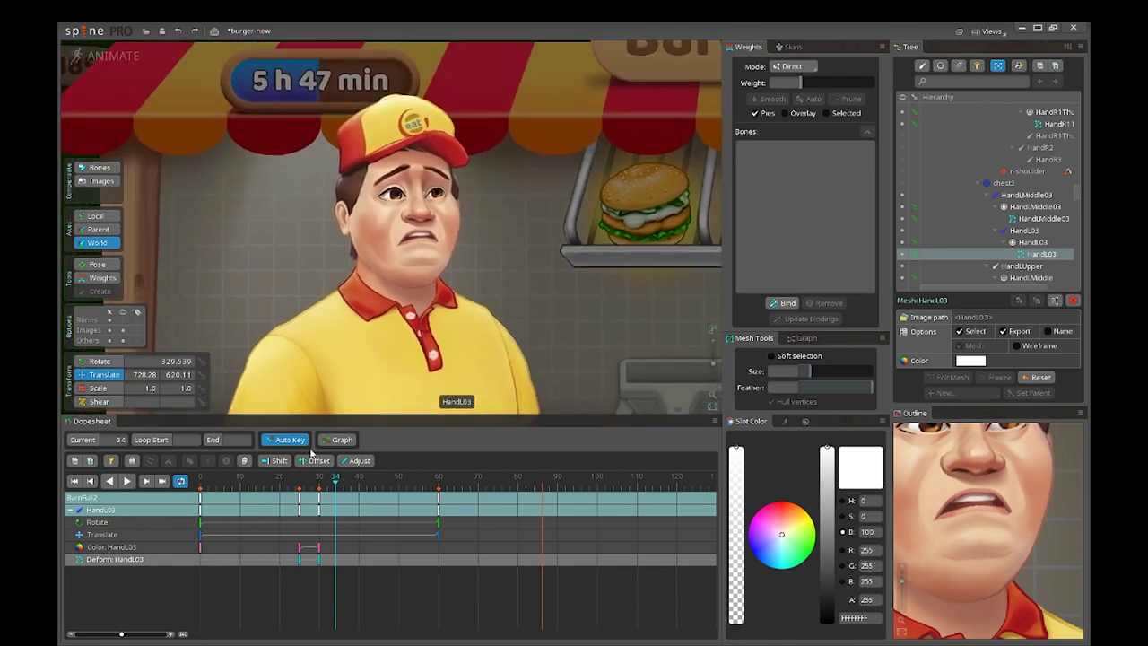
{"action": "left_click_drag", "start_coordinate": [309, 484], "coordinate": [248, 486]}
{"action": "scroll", "coordinate": [484, 269], "scroll_direction": "down", "scroll_amount": 3}
{"action": "scroll", "coordinate": [430, 233], "scroll_direction": "up", "scroll_amount": 6}
{"action": "key", "text": "d"}
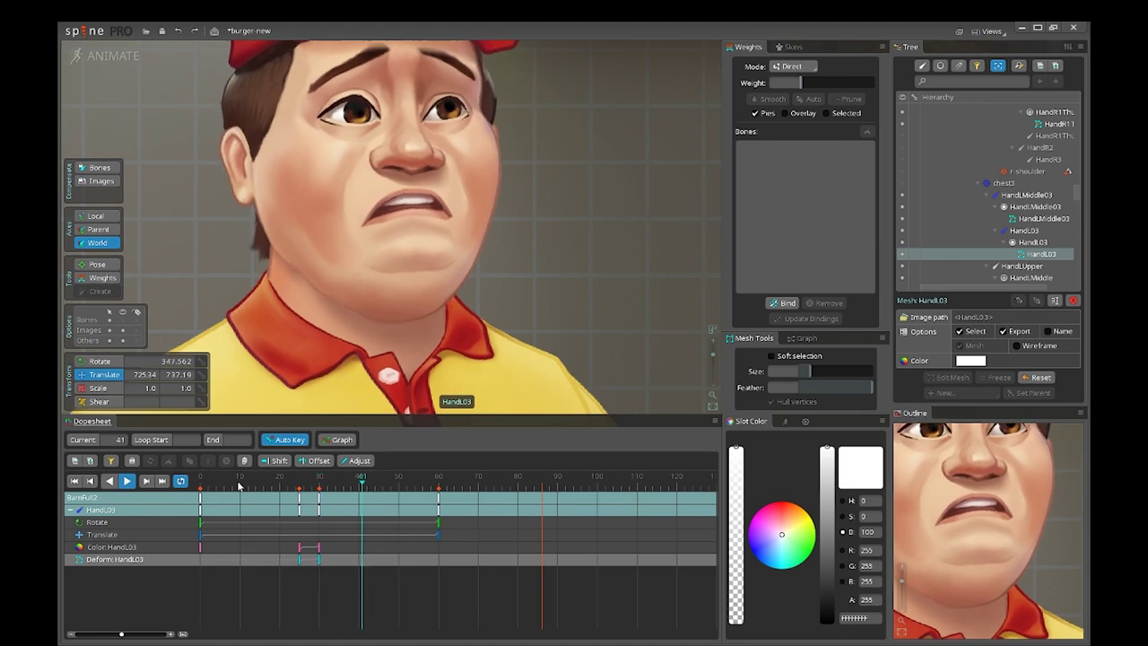
{"action": "left_click", "coordinate": [239, 486]}
{"action": "left_click", "coordinate": [238, 486]}
{"action": "scroll", "coordinate": [568, 316], "scroll_direction": "down", "scroll_amount": 4}
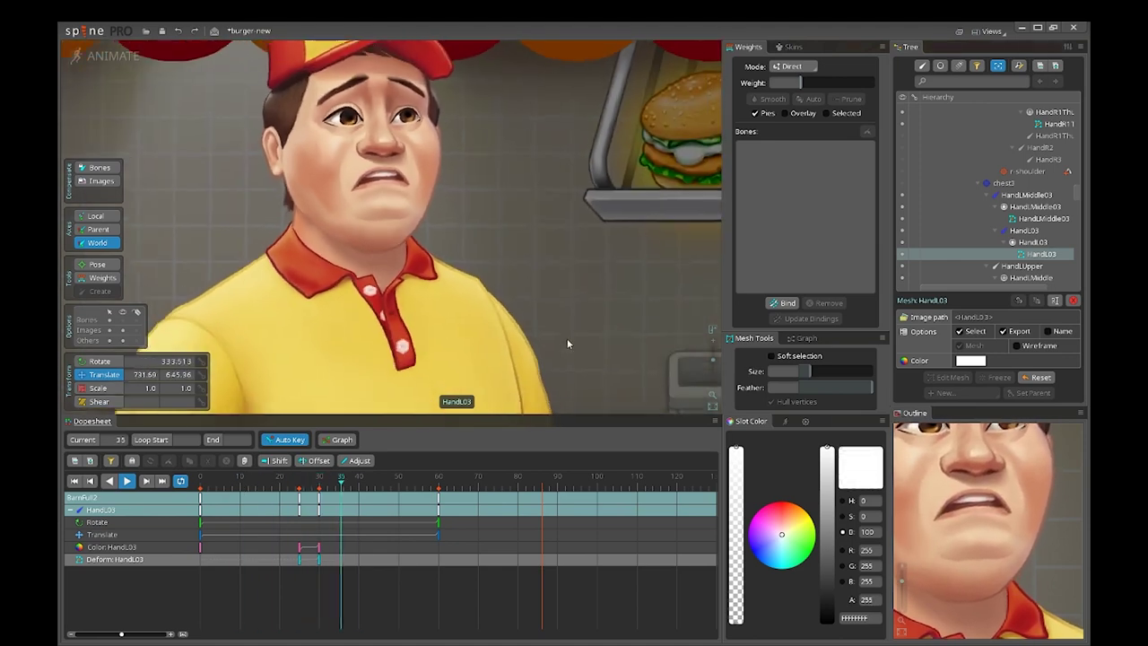
{"action": "key", "text": "d"}
Step: Examine the whole character's pose at frame 40 and reframe the outline preview on the full head and cap
{"action": "scroll", "coordinate": [557, 302], "scroll_direction": "down", "scroll_amount": 3}
{"action": "left_click_drag", "start_coordinate": [537, 324], "coordinate": [511, 235]}
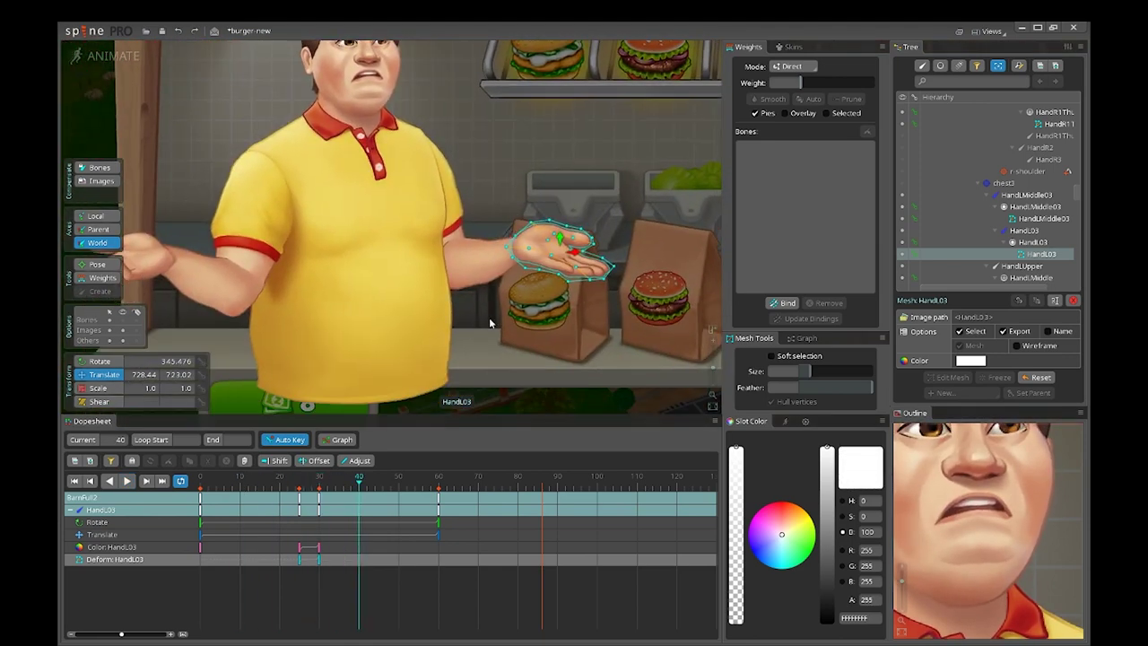
{"action": "scroll", "coordinate": [494, 314], "scroll_direction": "down", "scroll_amount": 4}
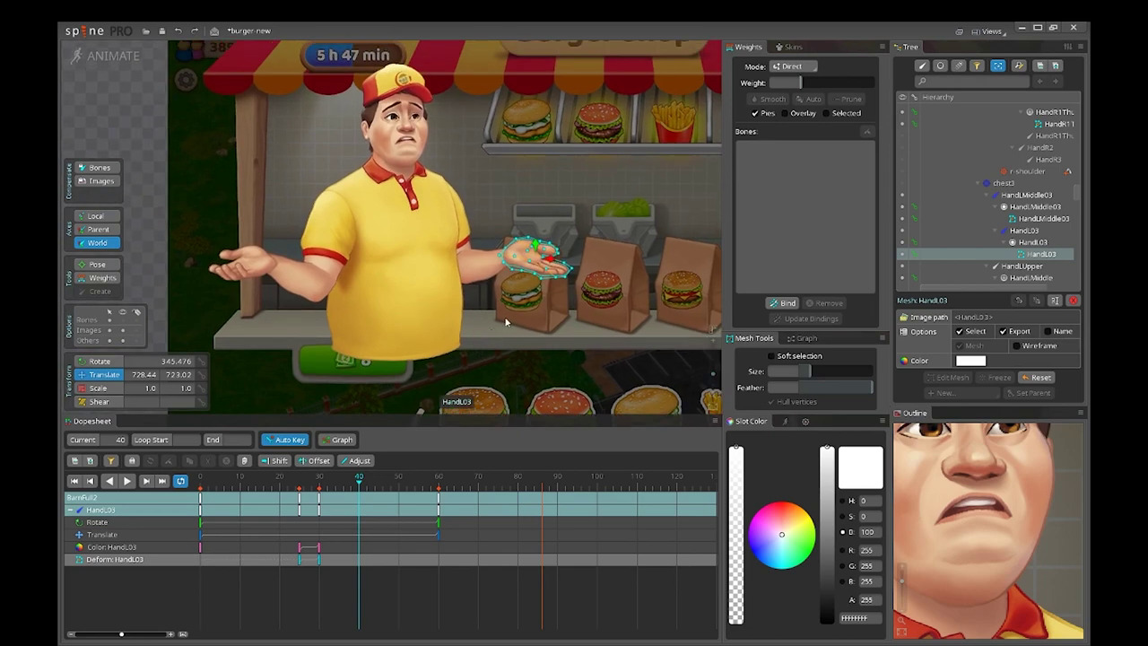
{"action": "left_click_drag", "start_coordinate": [503, 306], "coordinate": [519, 353]}
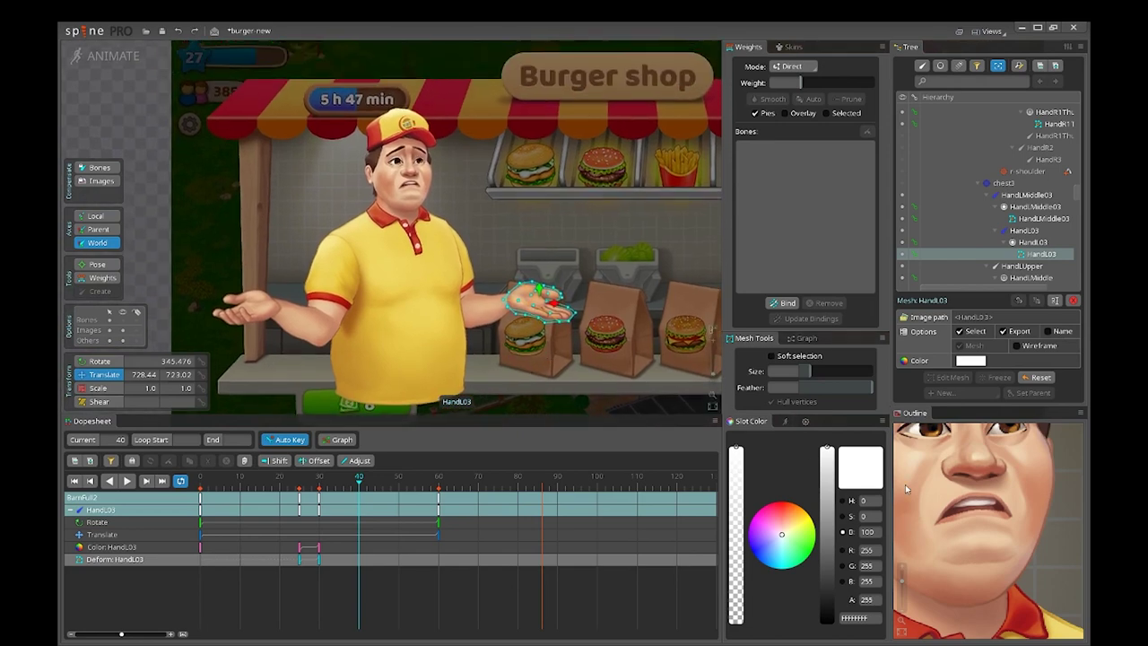
{"action": "left_click_drag", "start_coordinate": [948, 464], "coordinate": [989, 570]}
{"action": "scroll", "coordinate": [1007, 517], "scroll_direction": "down", "scroll_amount": 3}
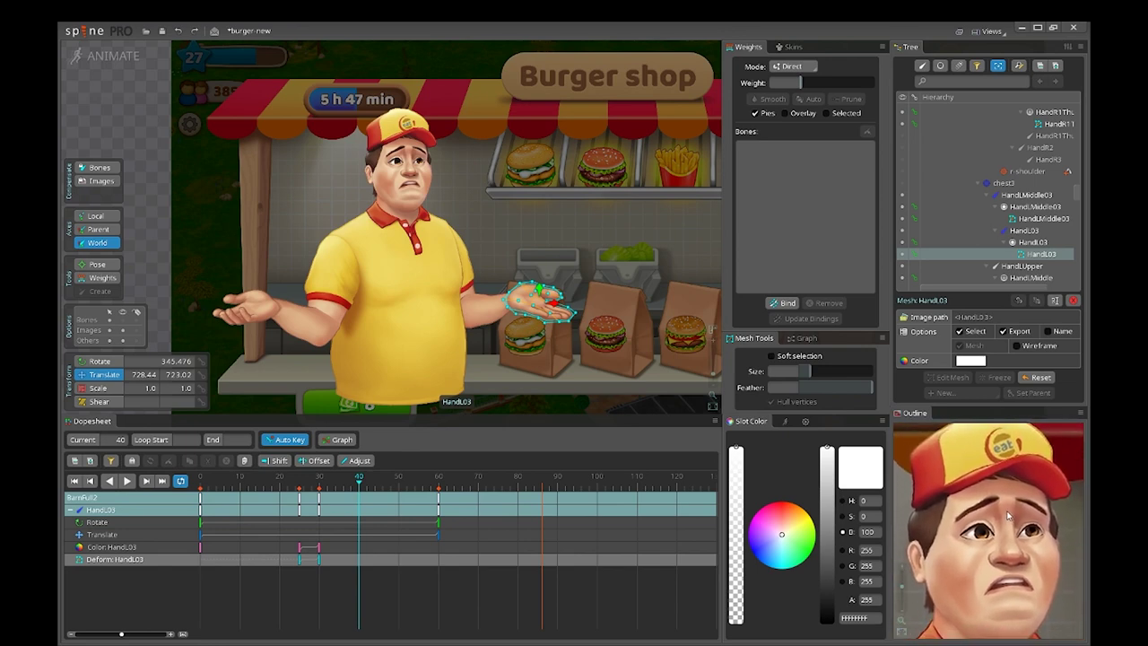
{"action": "scroll", "coordinate": [488, 348], "scroll_direction": "up", "scroll_amount": 3}
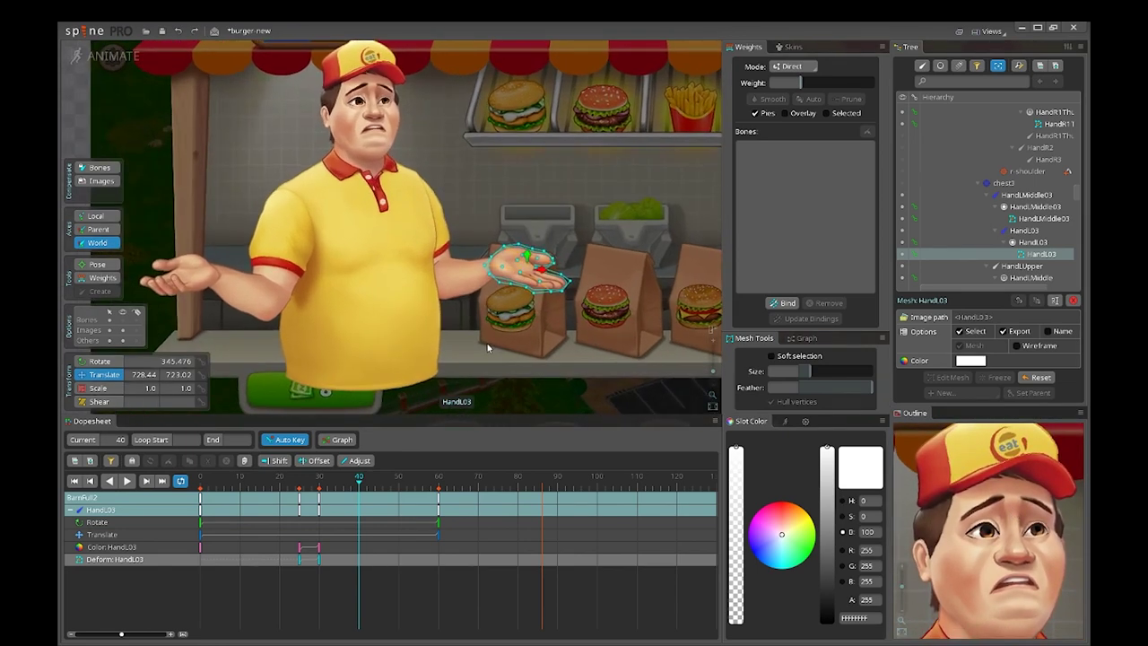
{"action": "left_click_drag", "start_coordinate": [488, 348], "coordinate": [518, 369]}
{"action": "scroll", "coordinate": [521, 367], "scroll_direction": "down", "scroll_amount": 2}
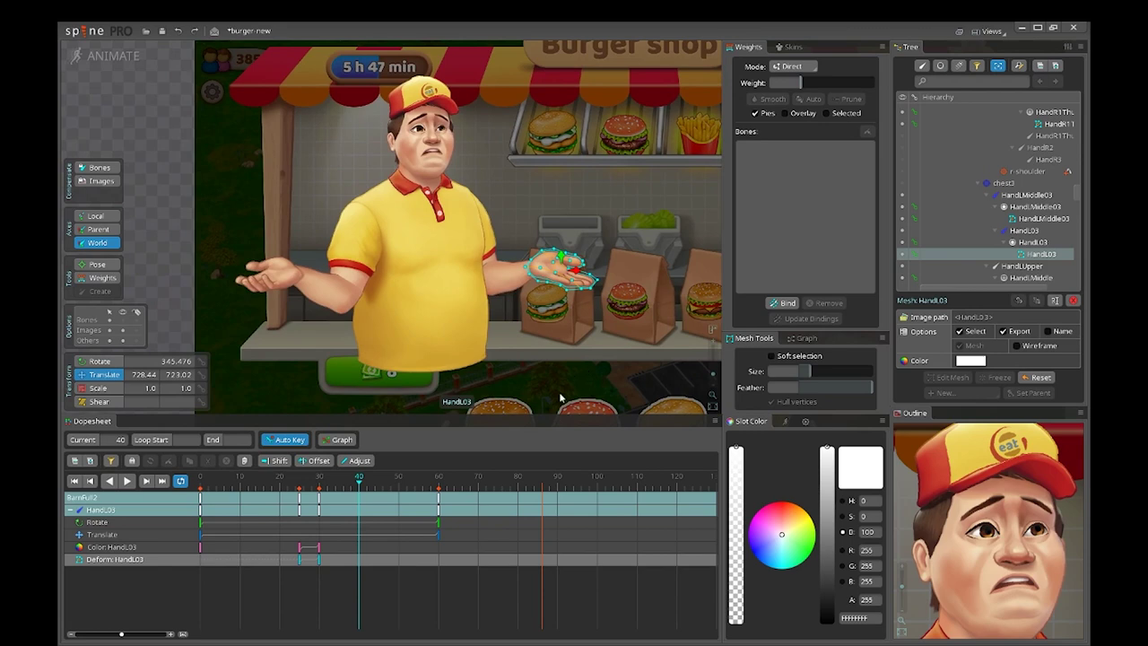